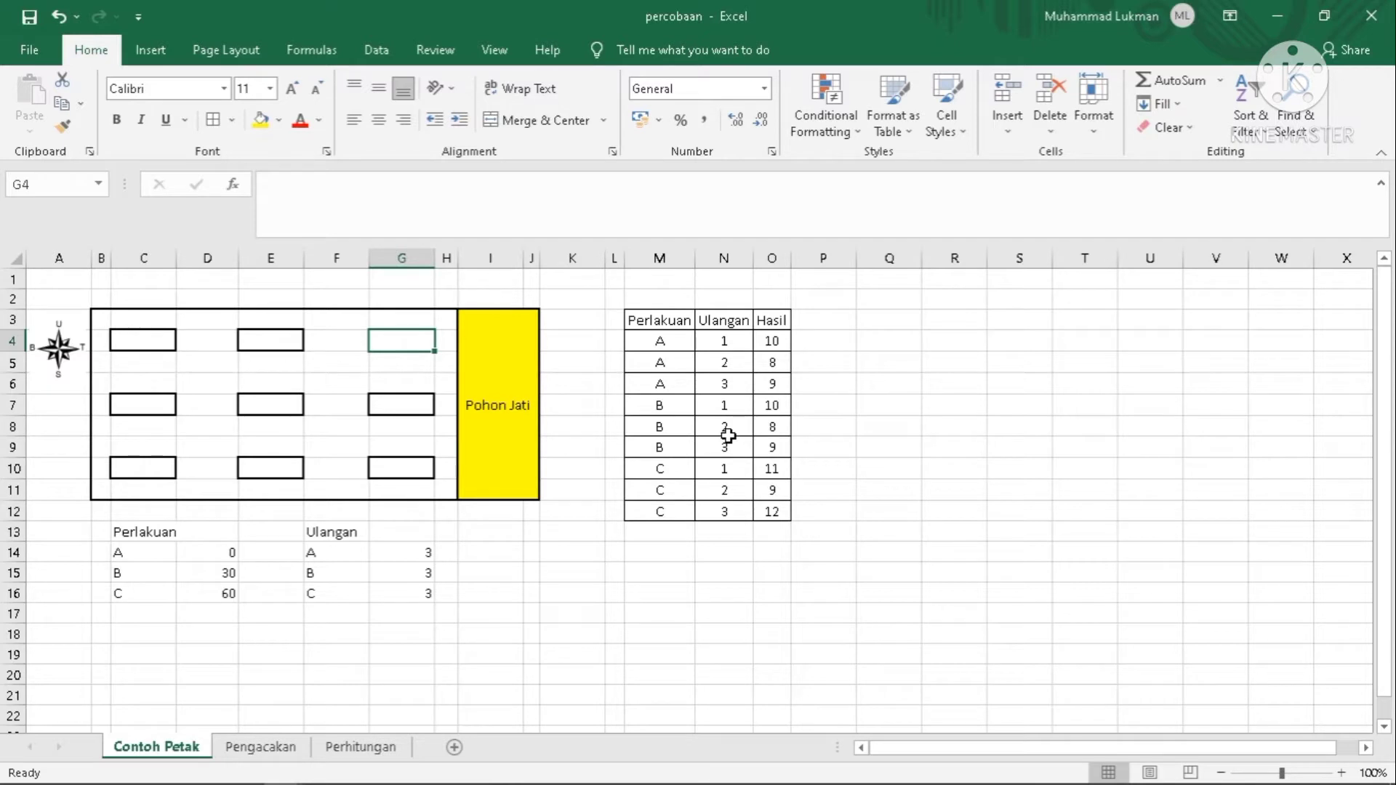
Examine the nine empty plots in the field layout row by row
scroll(707, 445, down, 1)
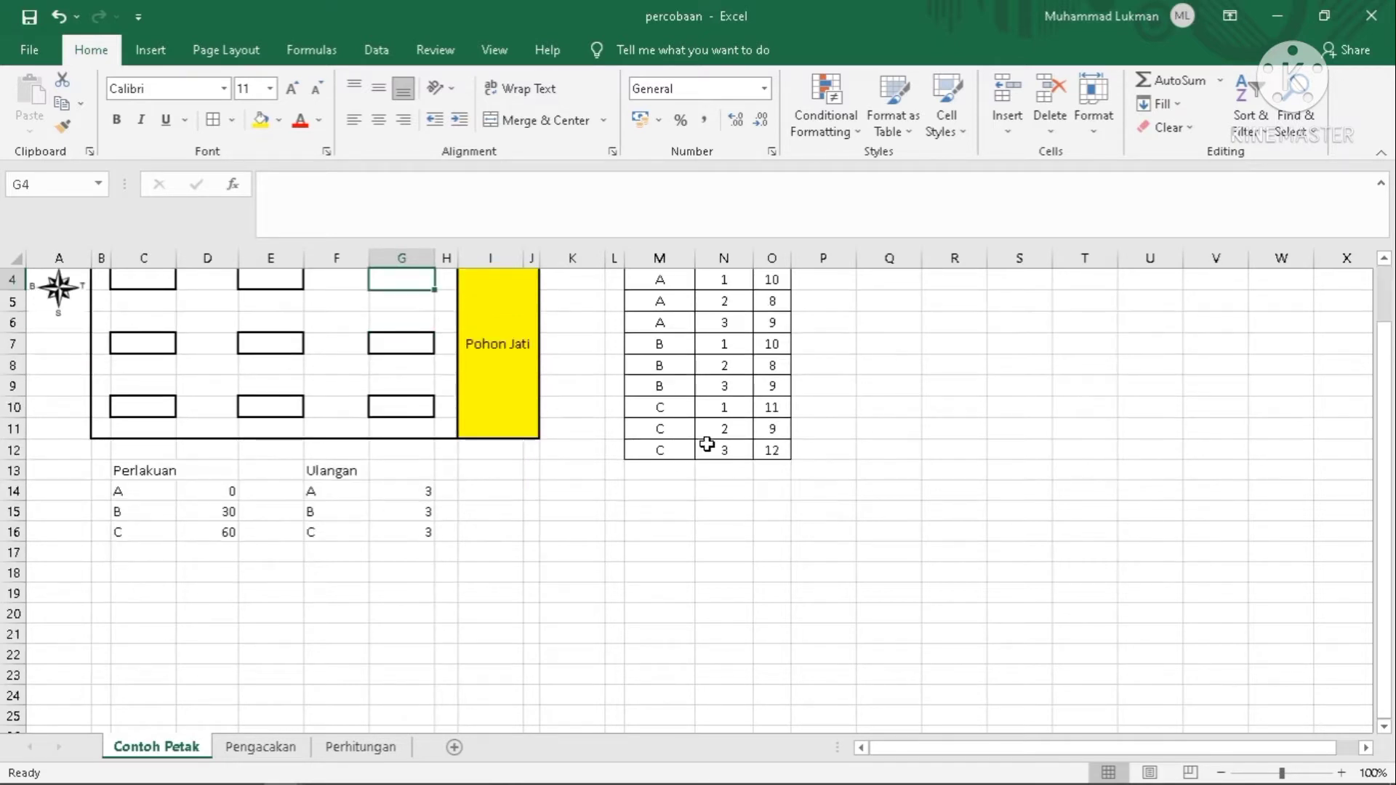
scroll(707, 444, up, 1)
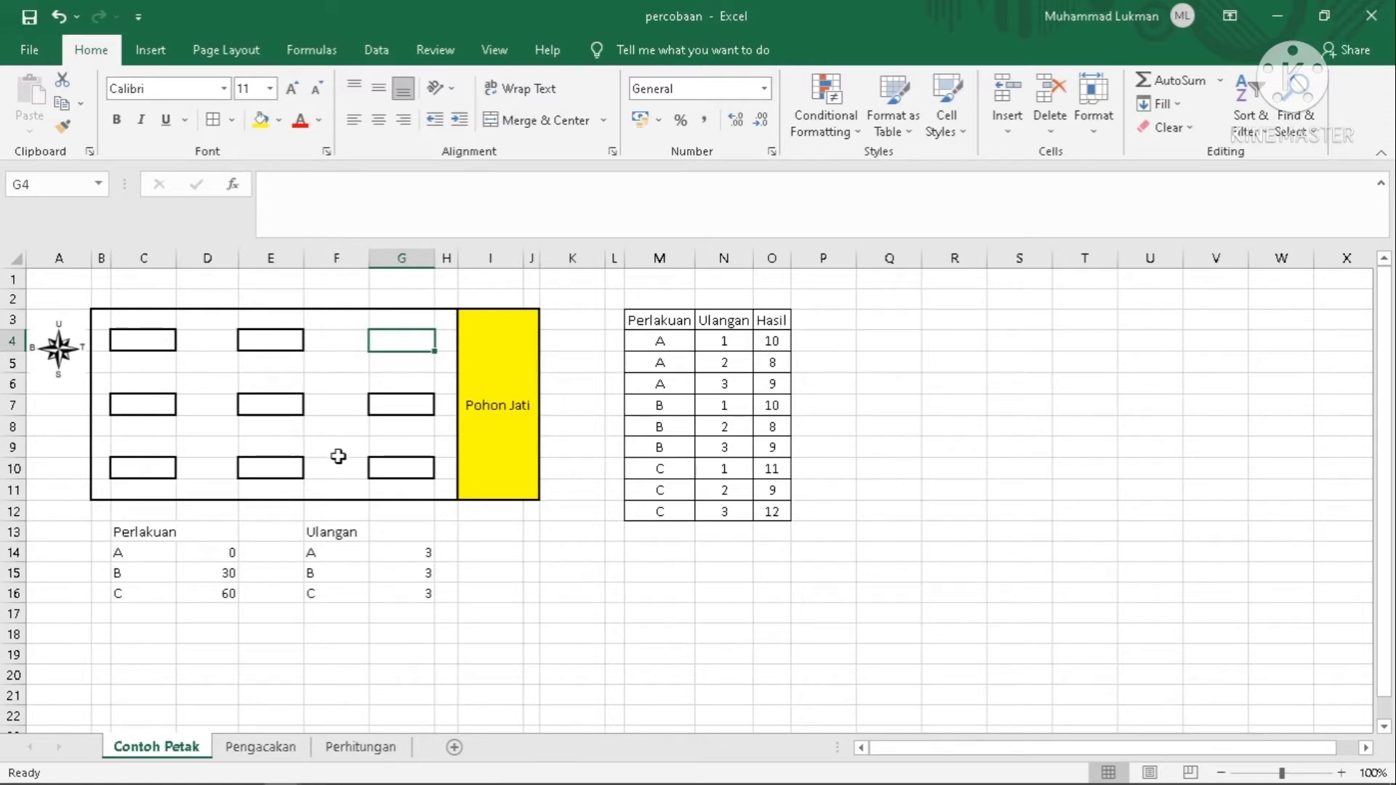
click(119, 334)
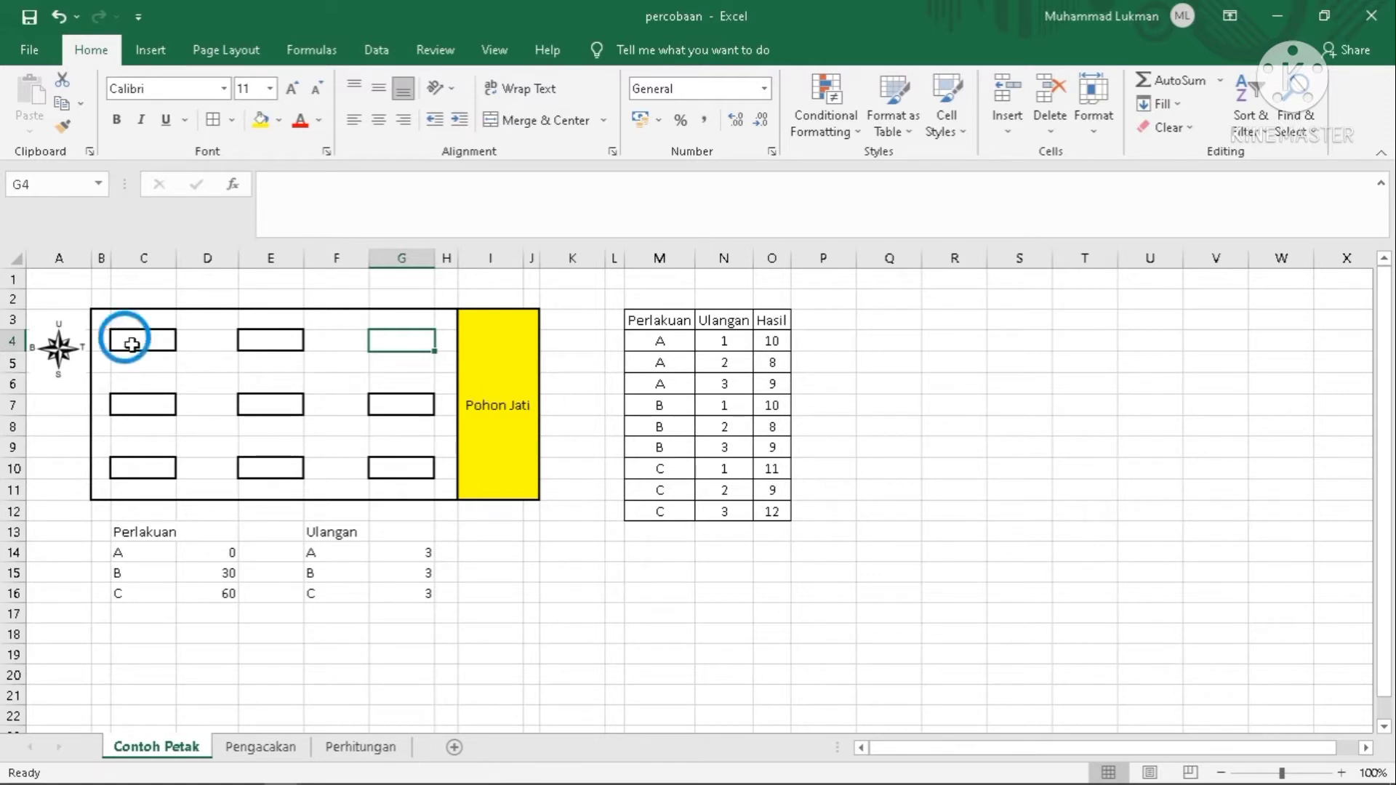
click(262, 333)
click(402, 341)
click(386, 413)
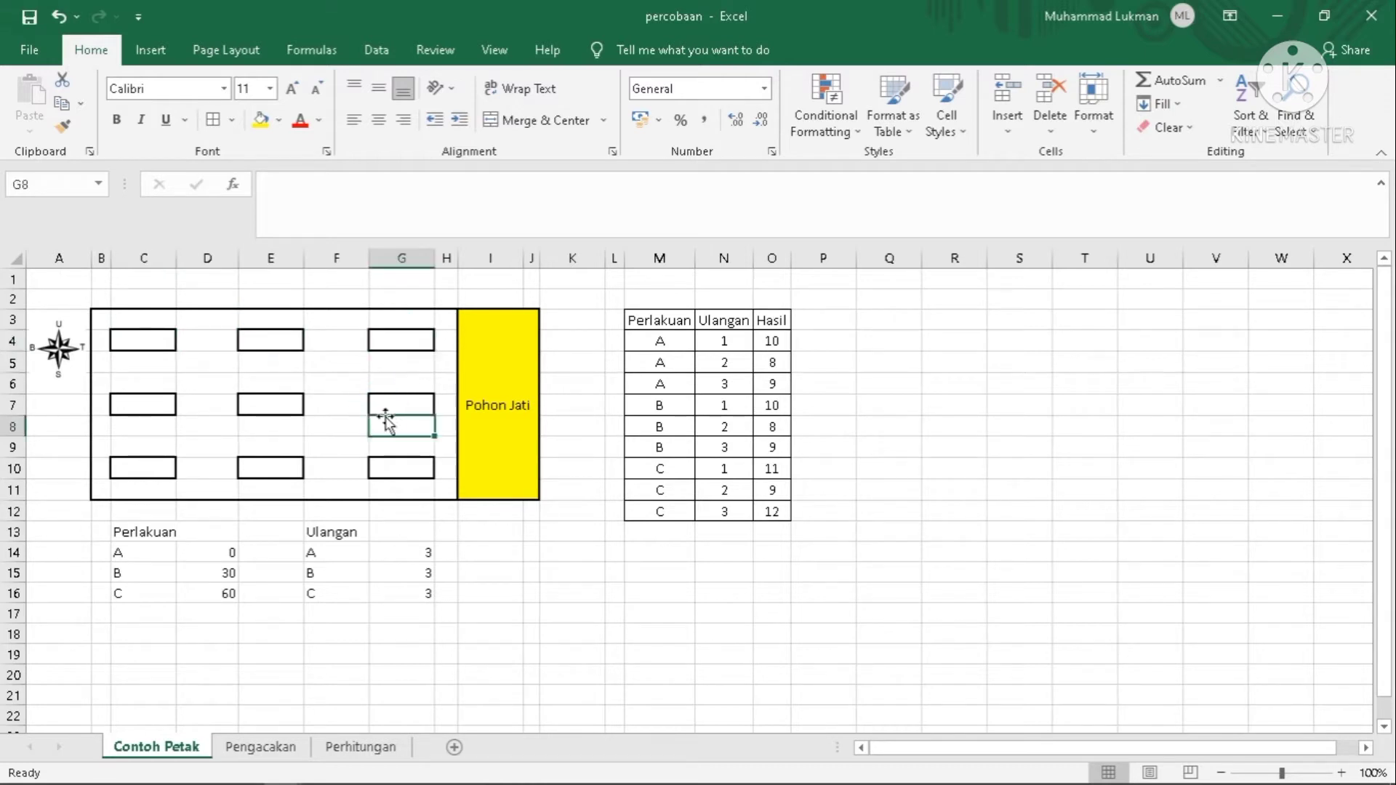
click(285, 412)
click(122, 407)
click(144, 458)
click(219, 470)
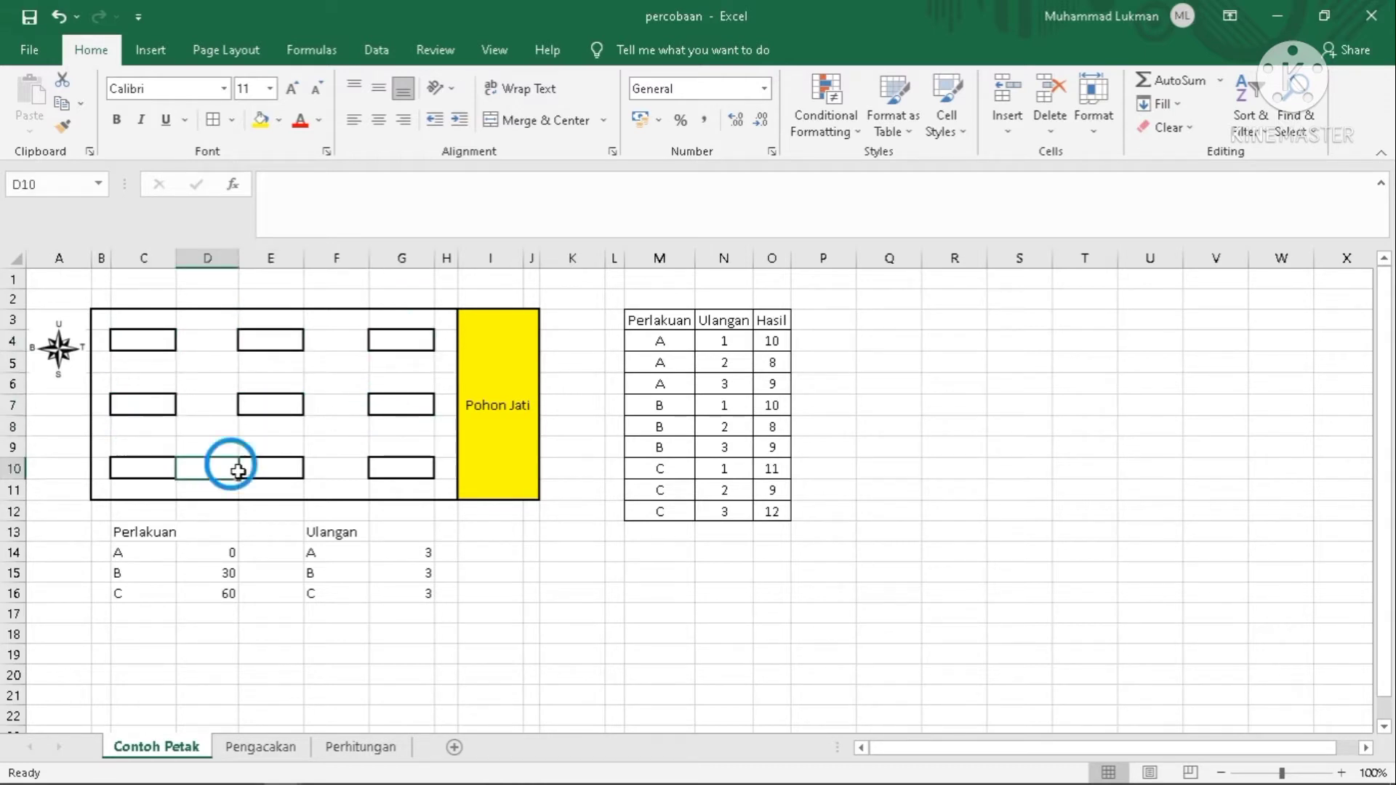
click(394, 469)
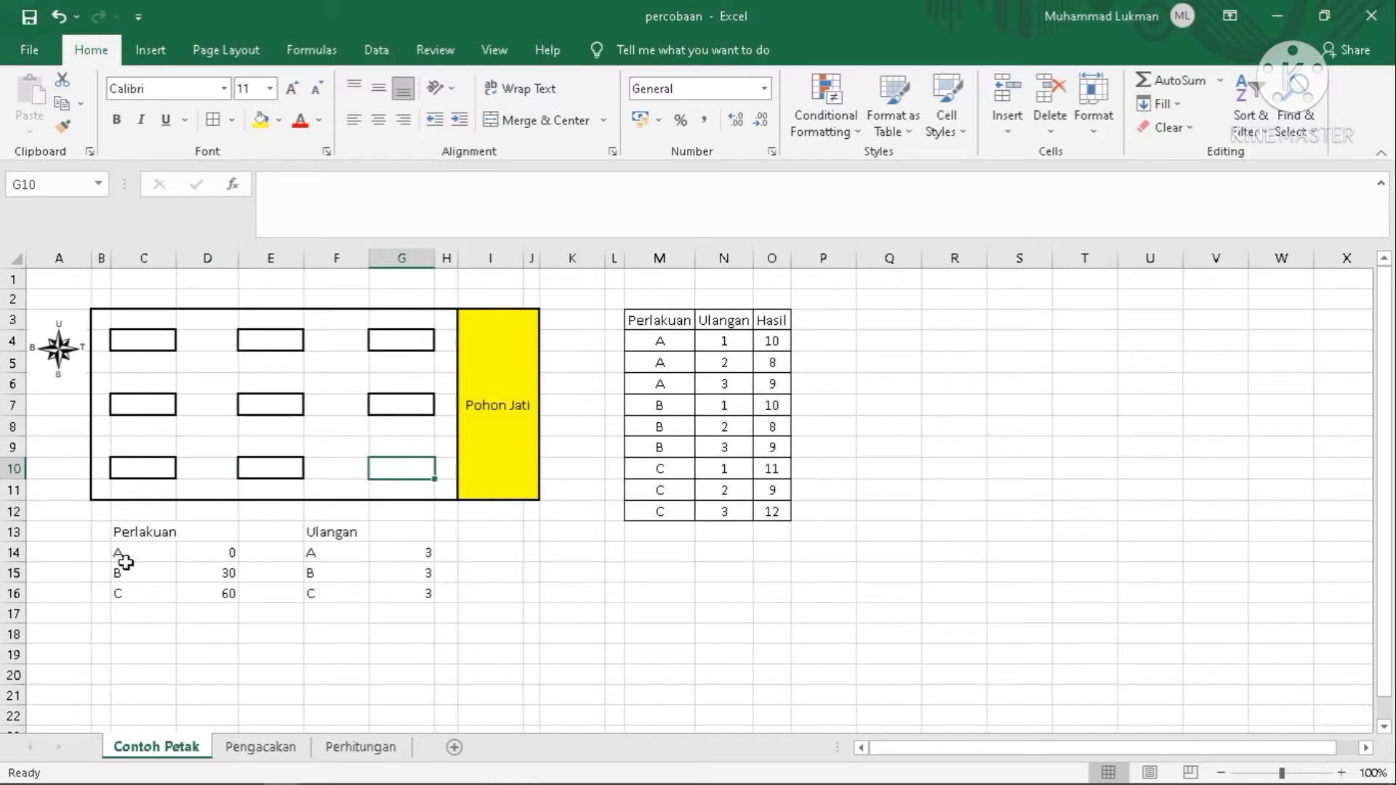
Examine the Perlakuan doses, the Ulangan counts for A, B and C, and the Hasil column of the data table
drag(125, 543, 396, 586)
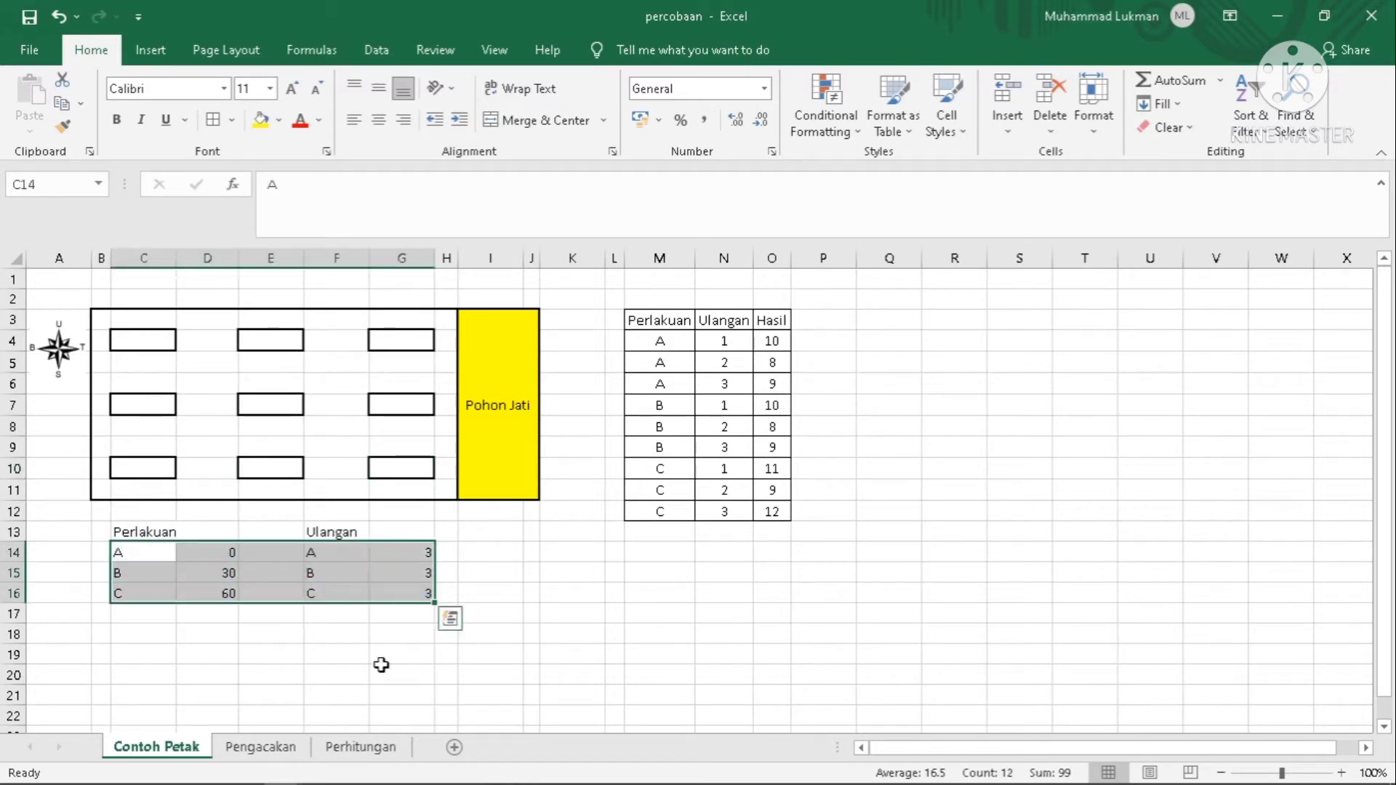
click(352, 675)
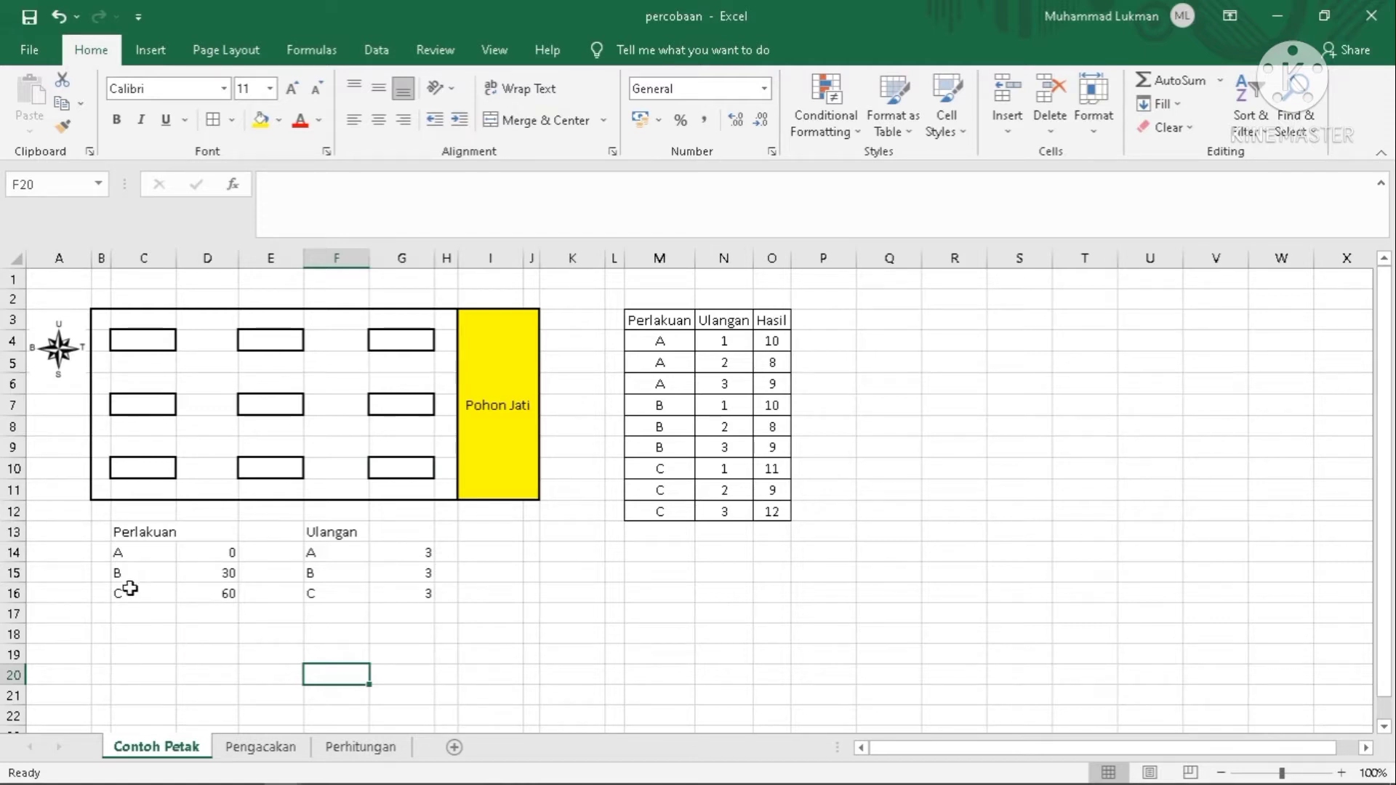
click(206, 555)
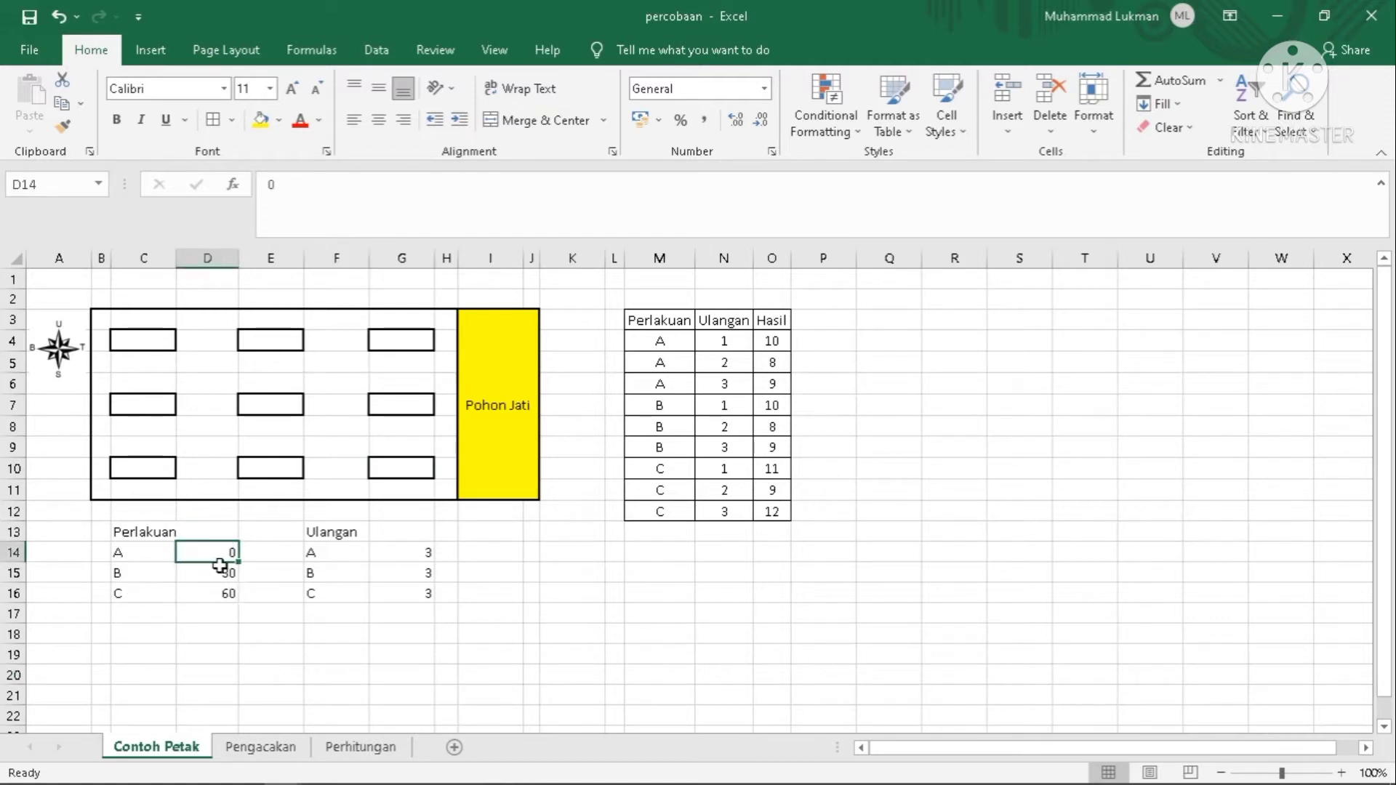
click(218, 574)
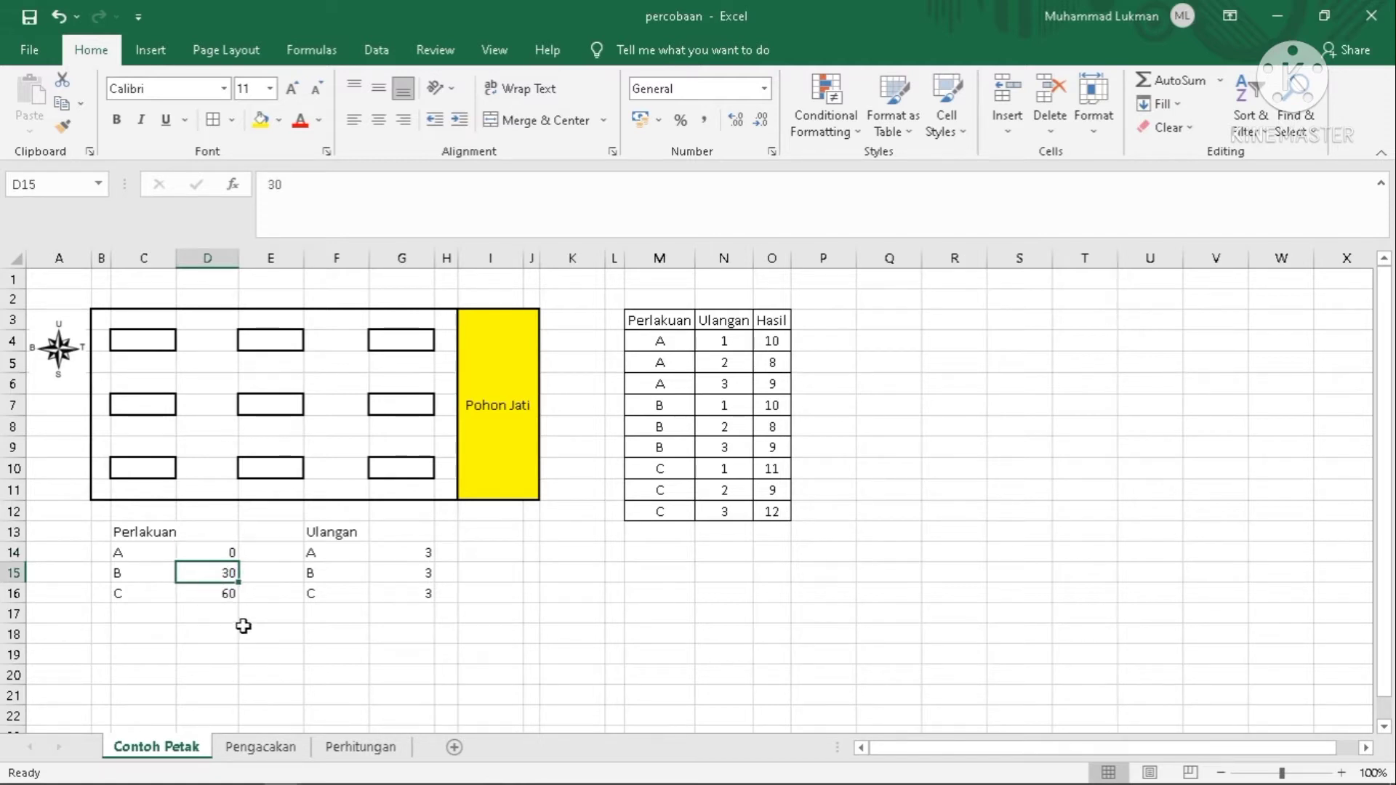
click(213, 596)
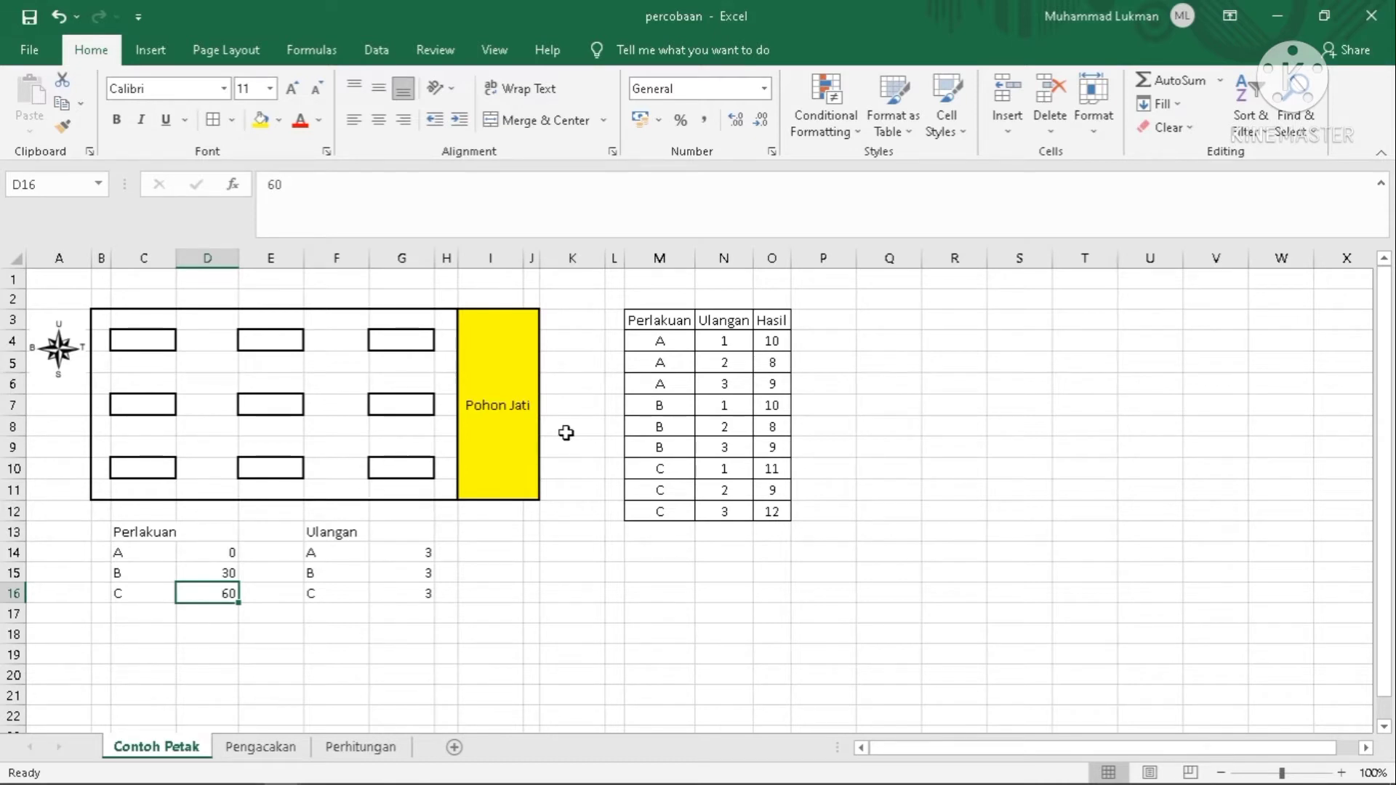
drag(769, 338, 777, 506)
click(886, 531)
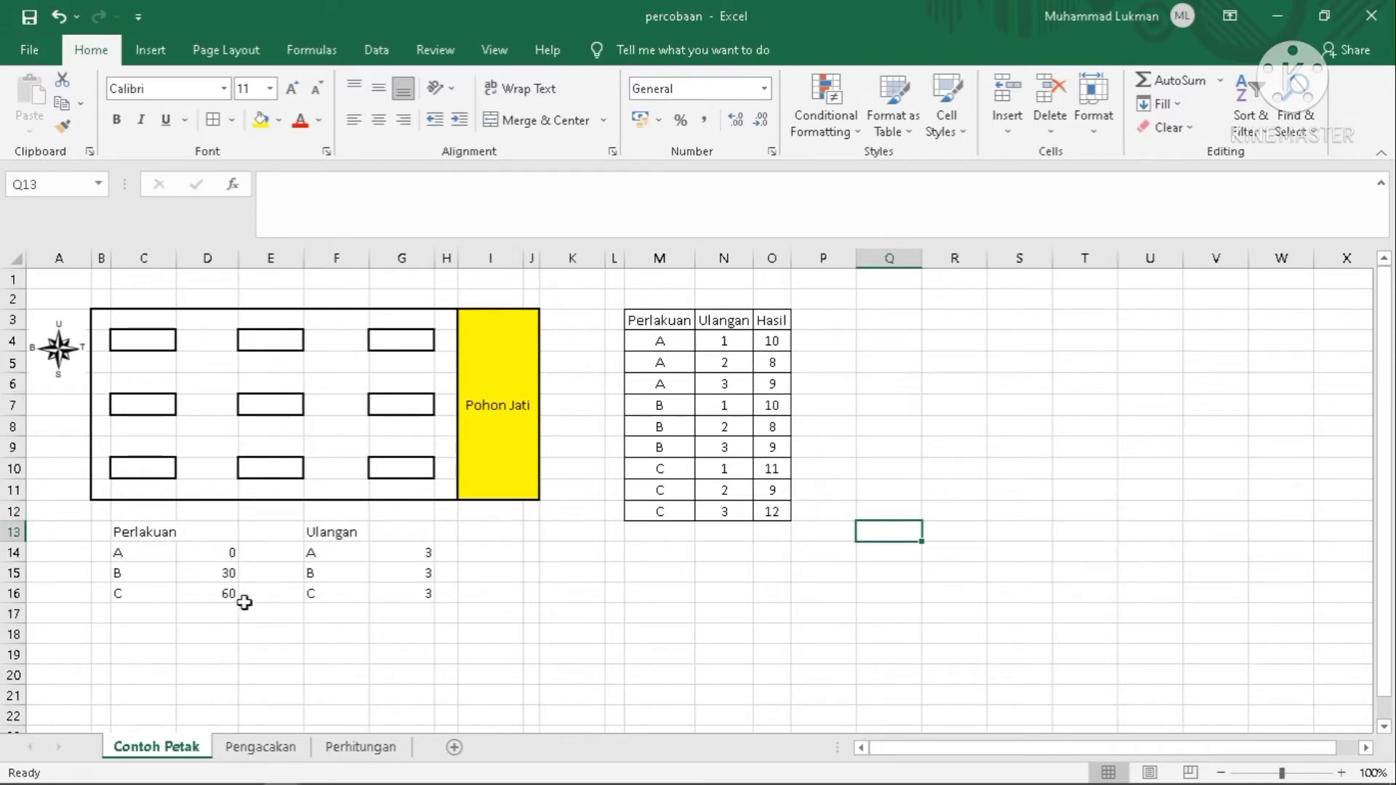
click(354, 559)
drag(353, 559, 415, 597)
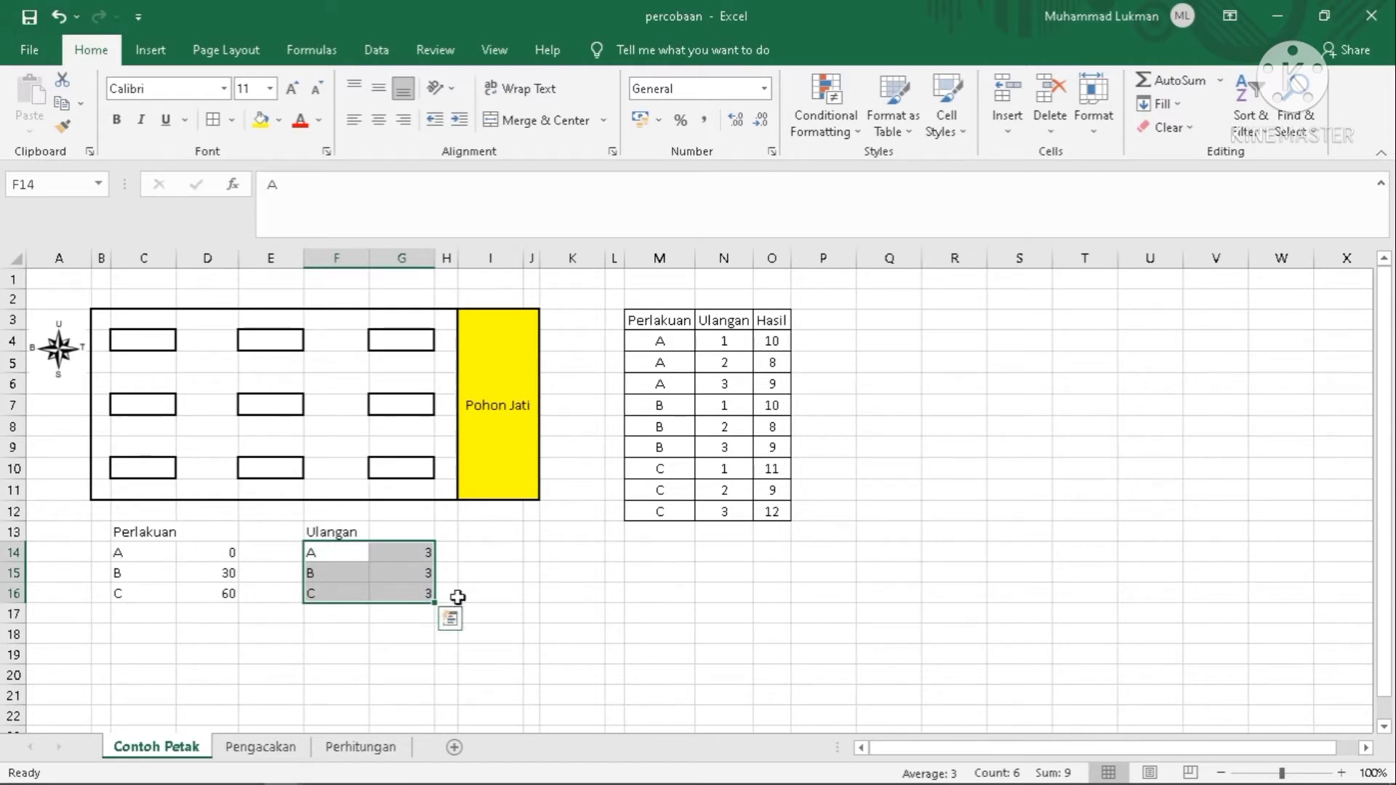
drag(191, 553, 218, 595)
drag(421, 549, 414, 593)
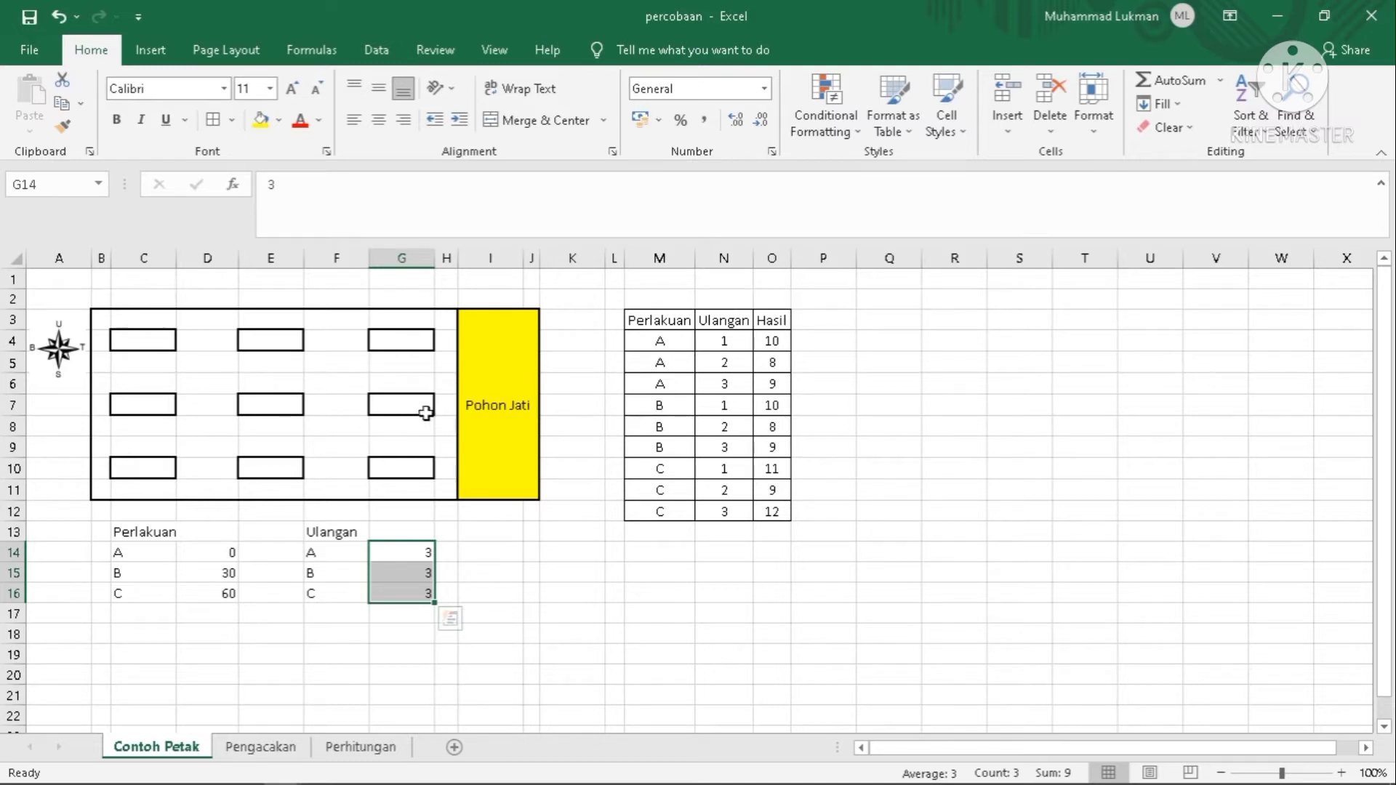
Examine the southern plots in relation to the Pohon Jati strip
click(415, 470)
click(299, 466)
click(463, 476)
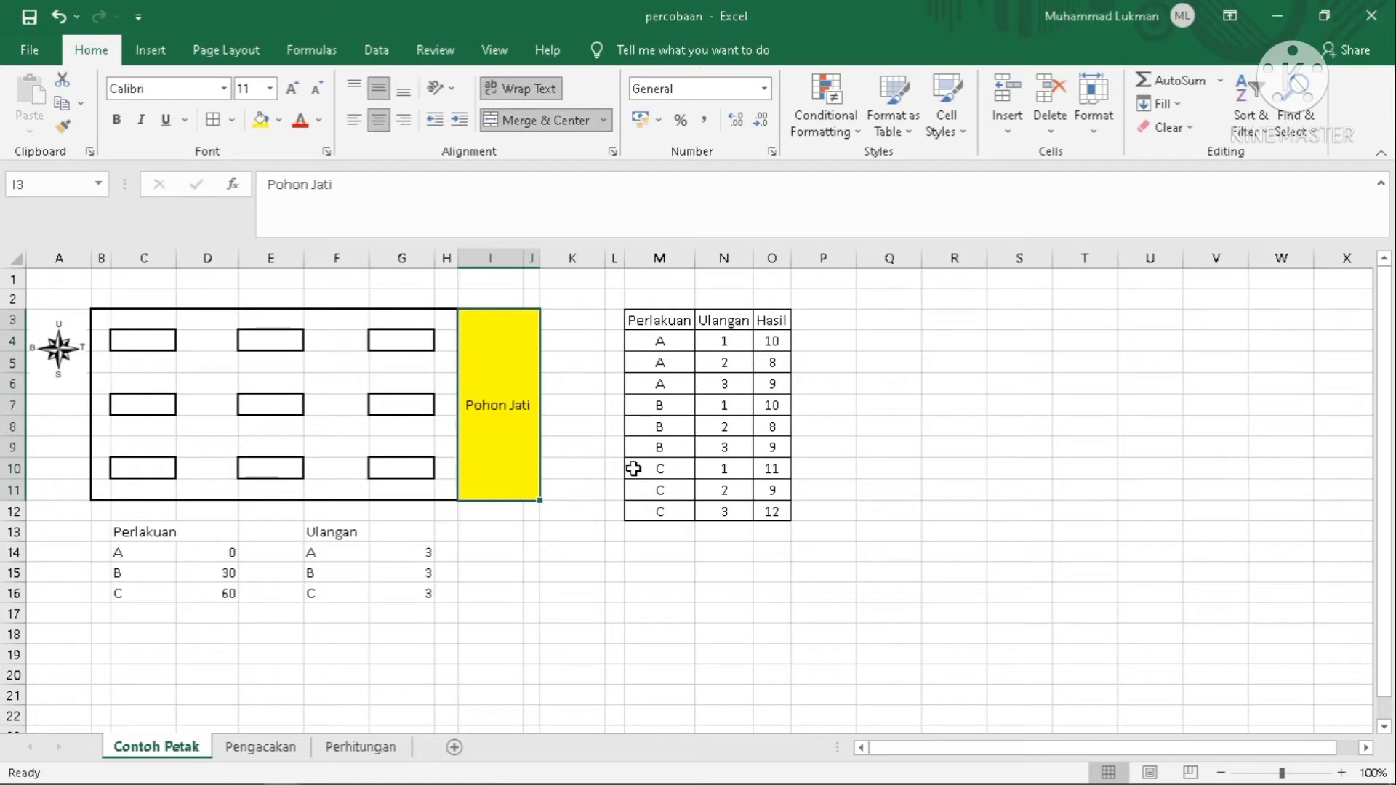
click(628, 469)
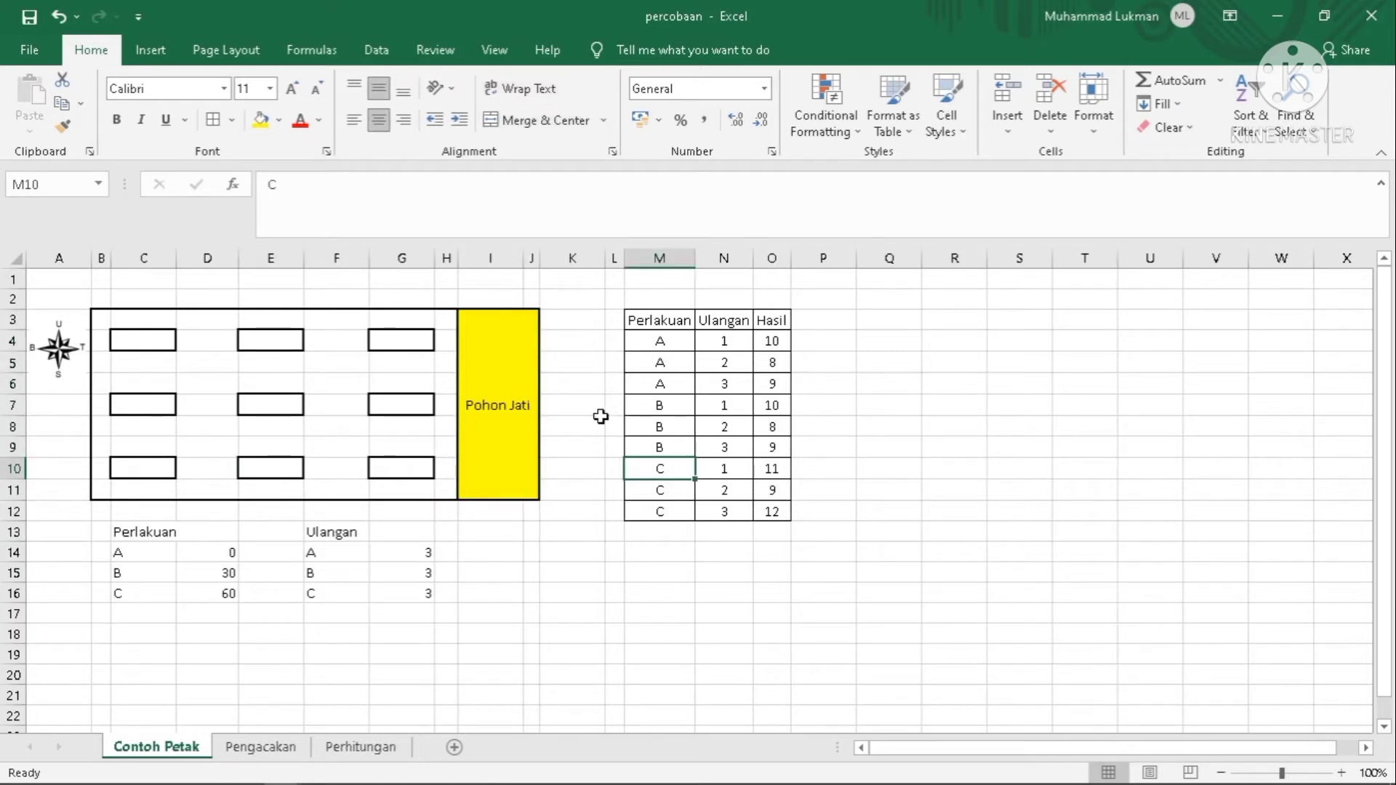
click(419, 471)
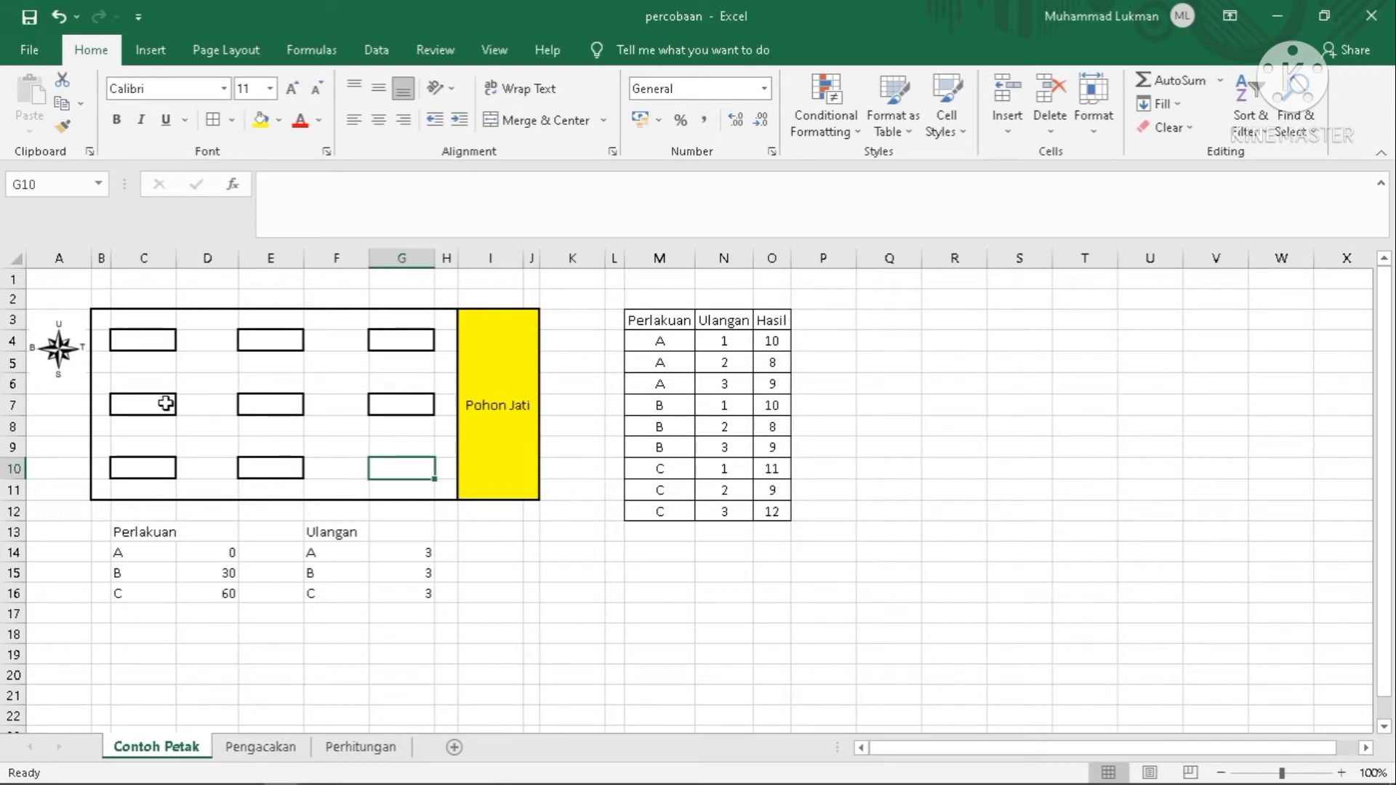
Label the three plots in row 4 A1, B1 and C1
click(126, 342)
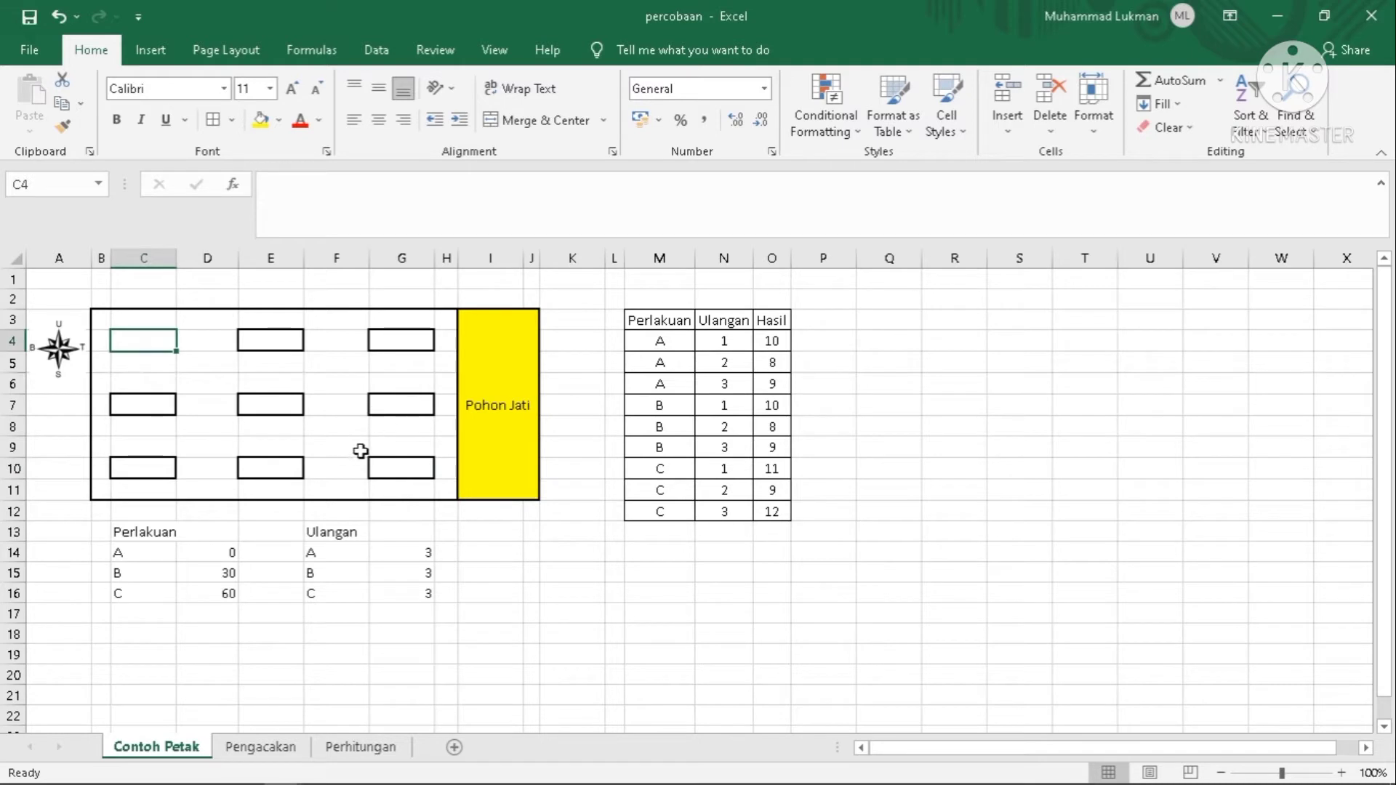
text(A1)
click(282, 346)
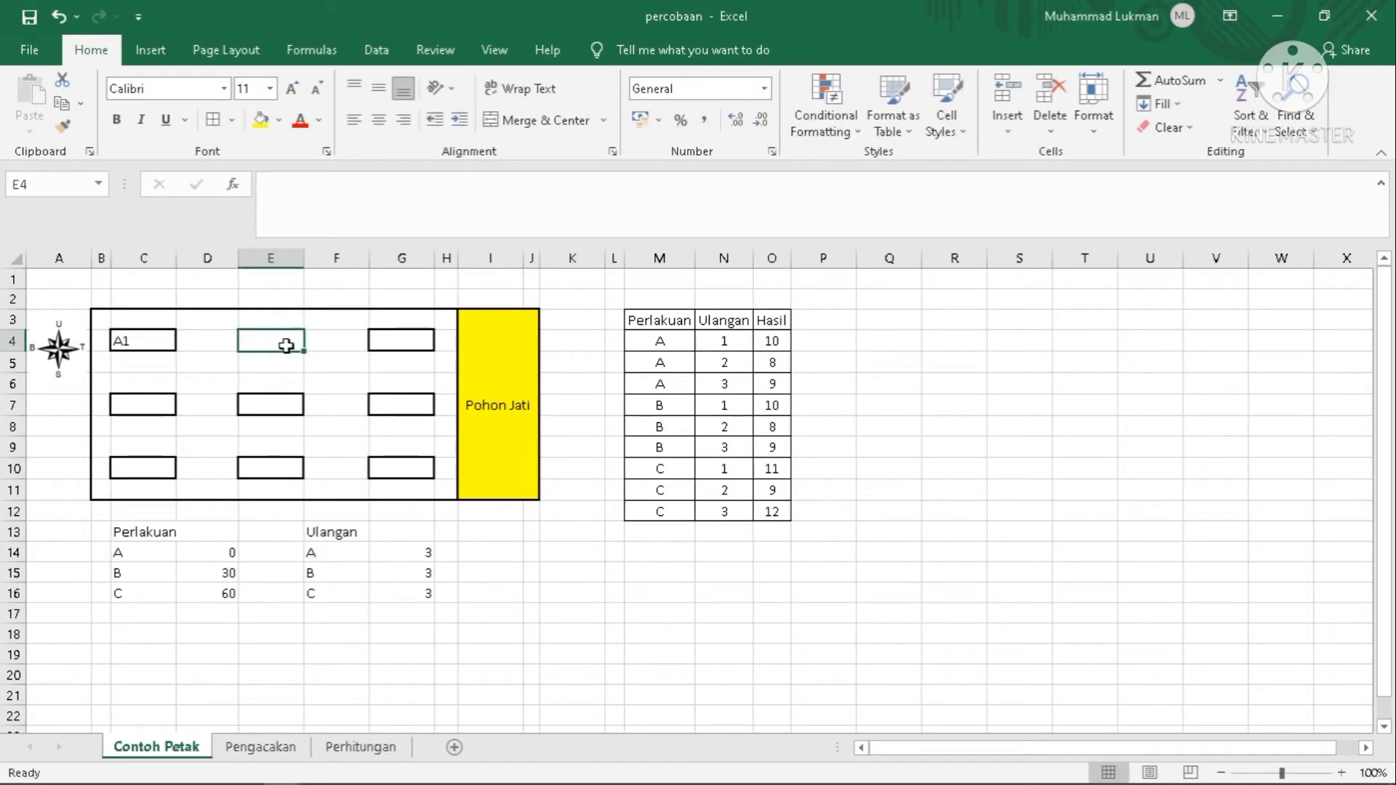
text(B1)
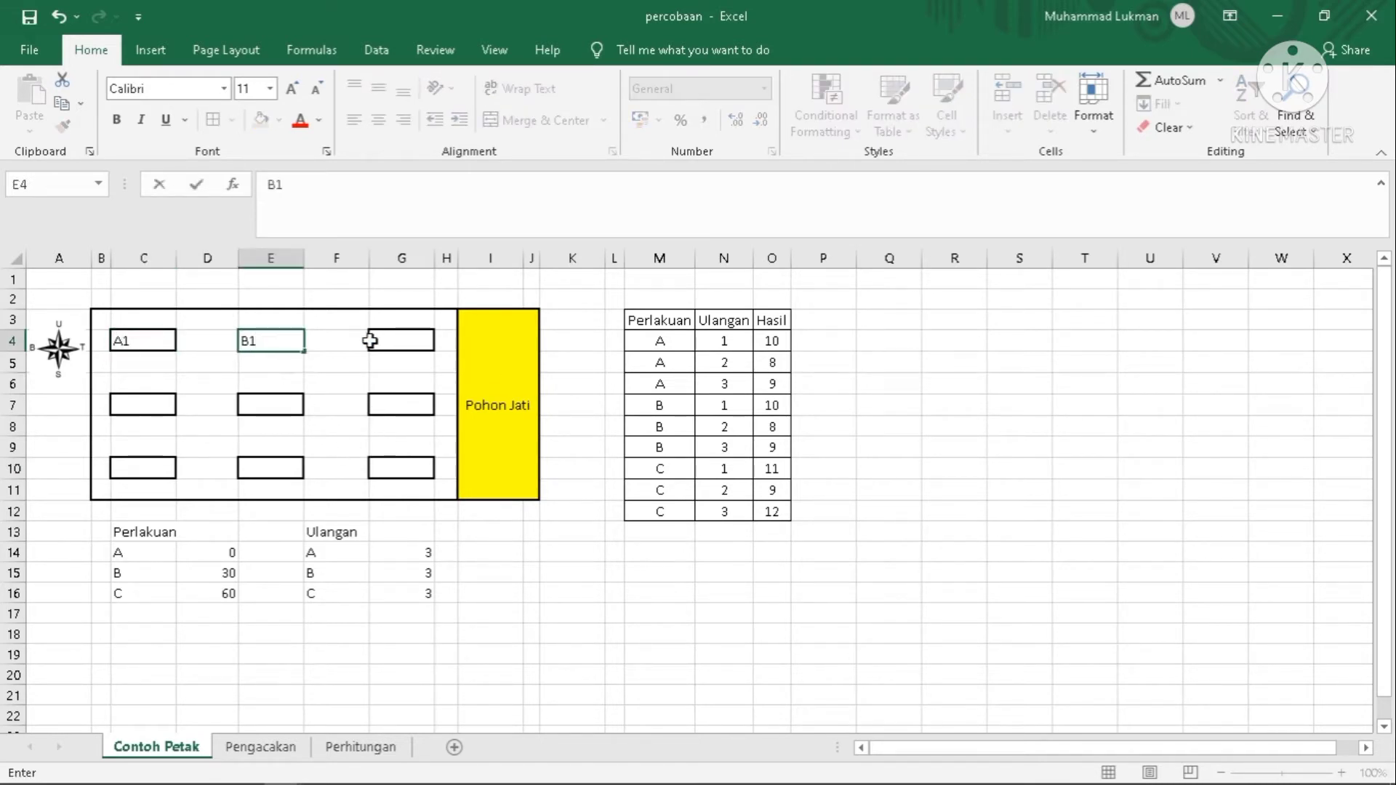
click(385, 343)
text(C1)
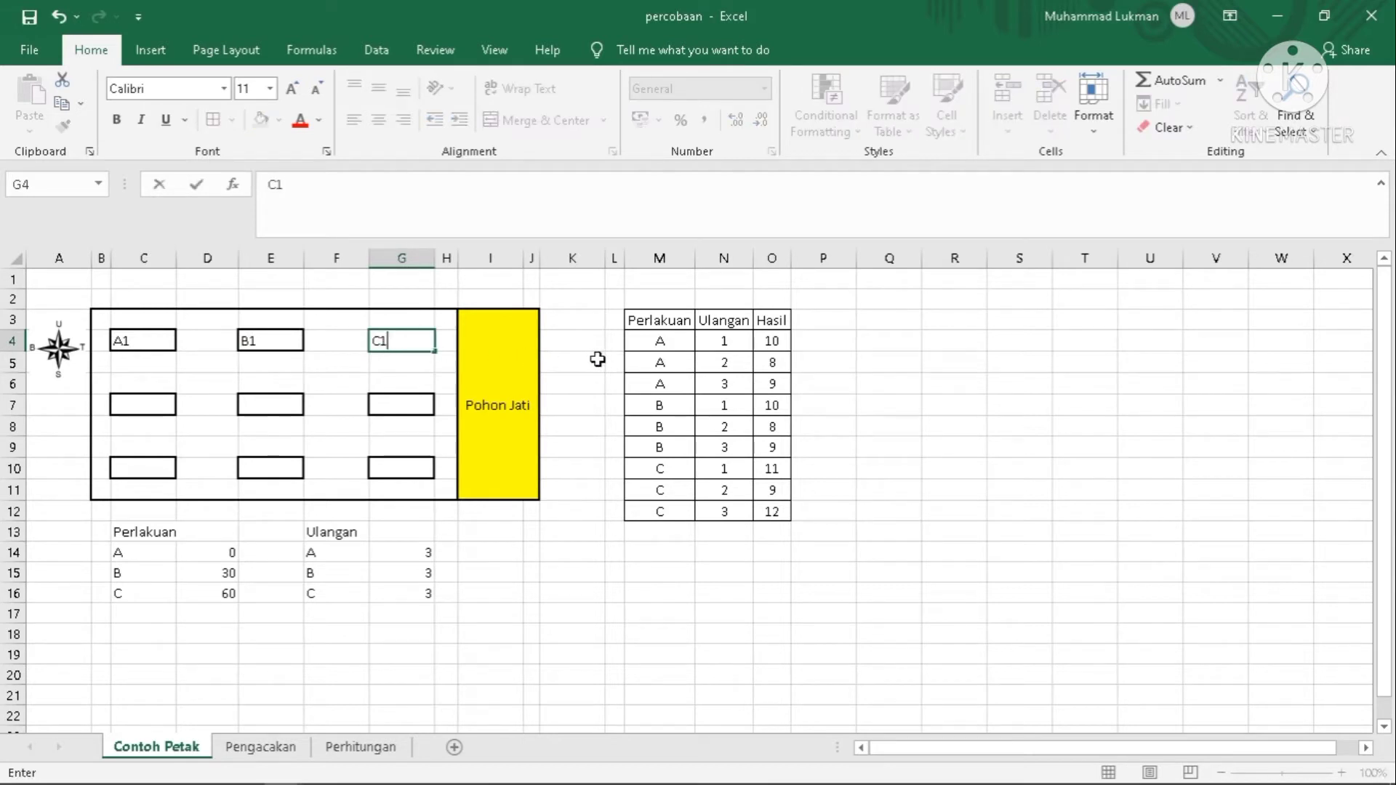
click(598, 359)
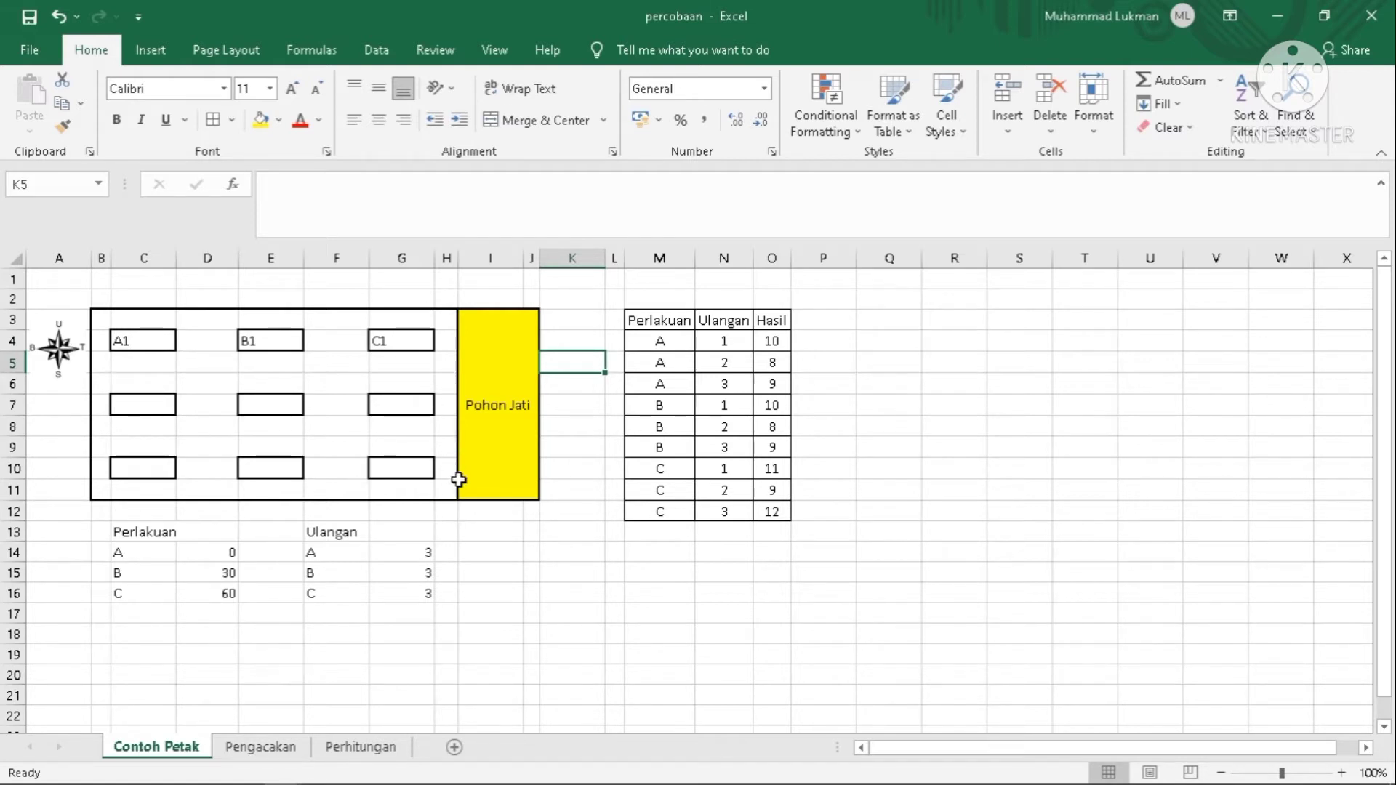
Add the headings I, II and III in row 2 above the three plot columns C, E and G
click(519, 458)
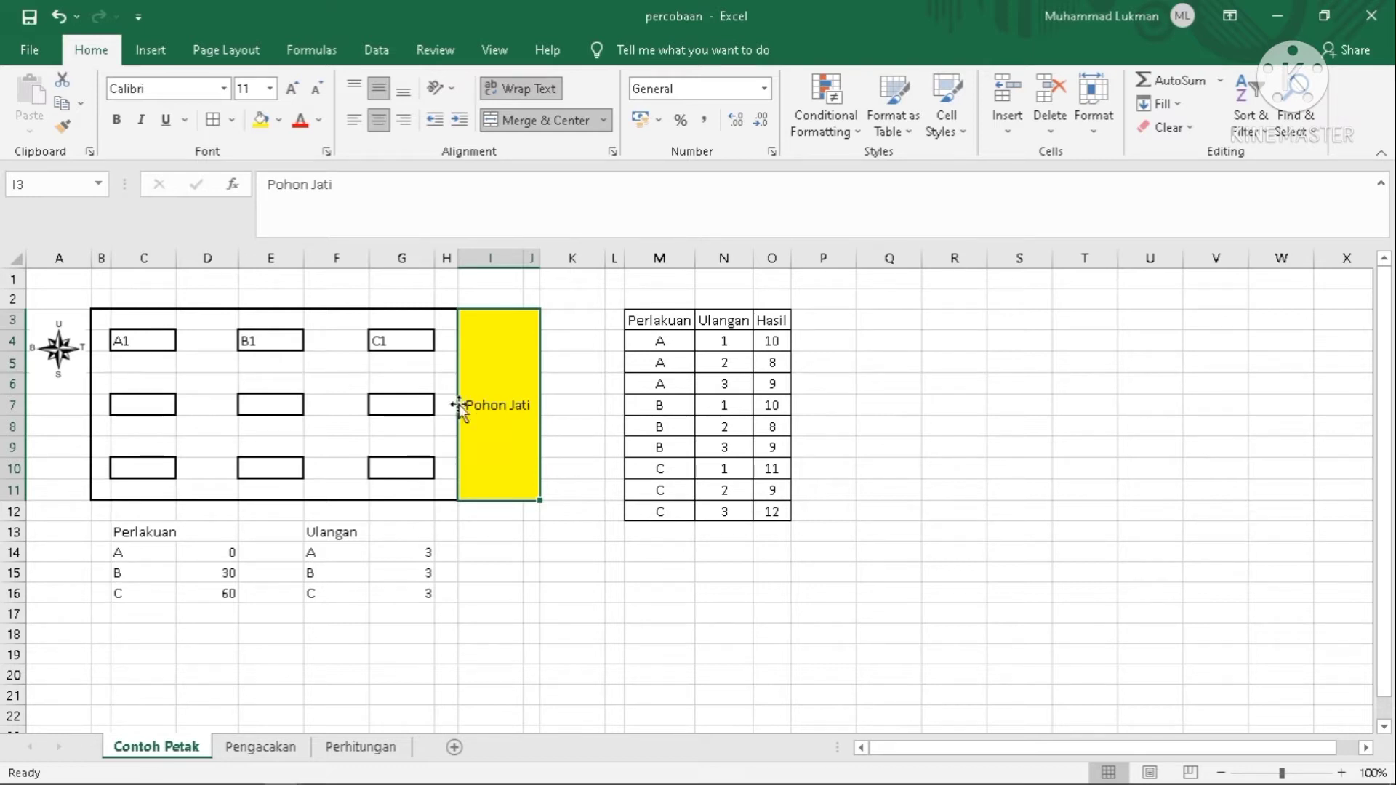
click(151, 292)
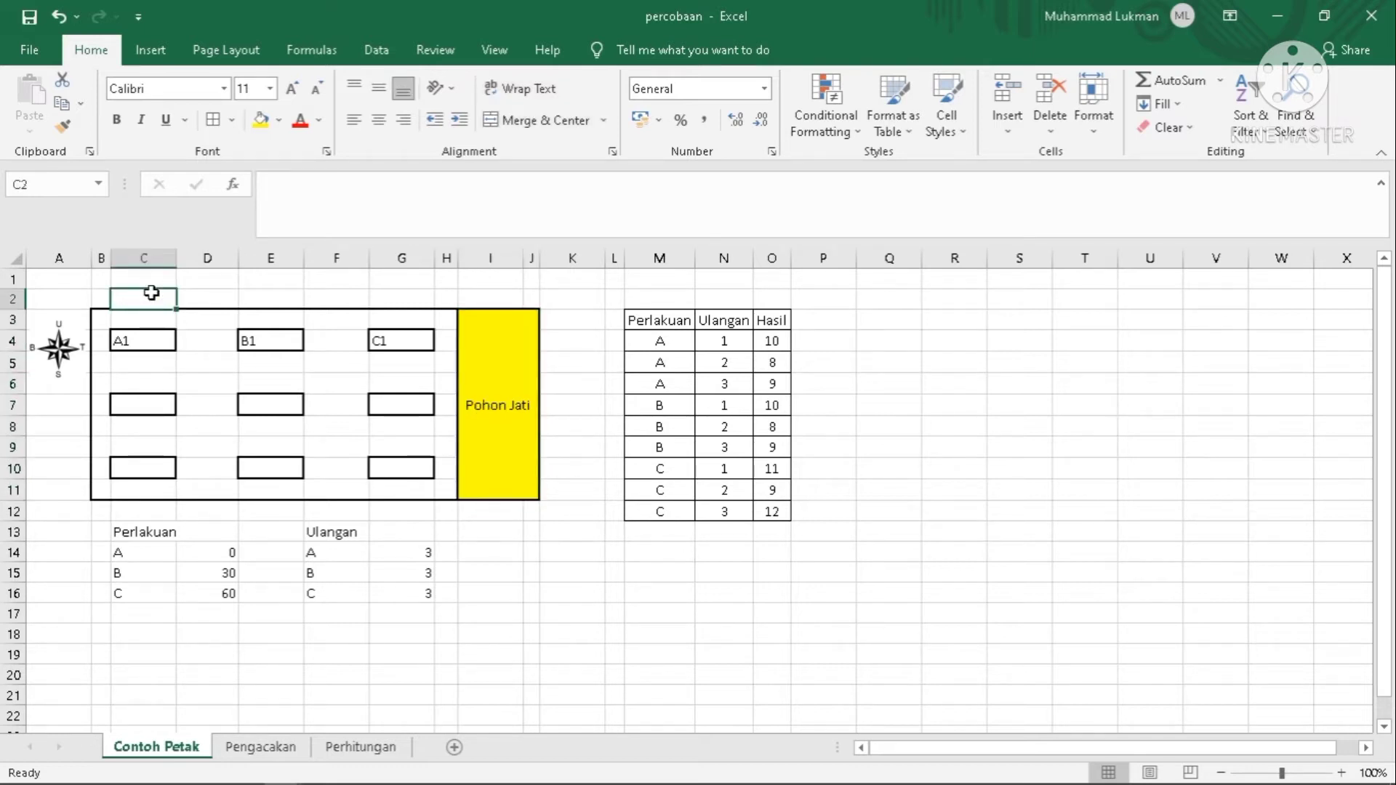
text(I)
key(Right)
key(Right)
text(II)
key(Right)
key(Right)
text(II)
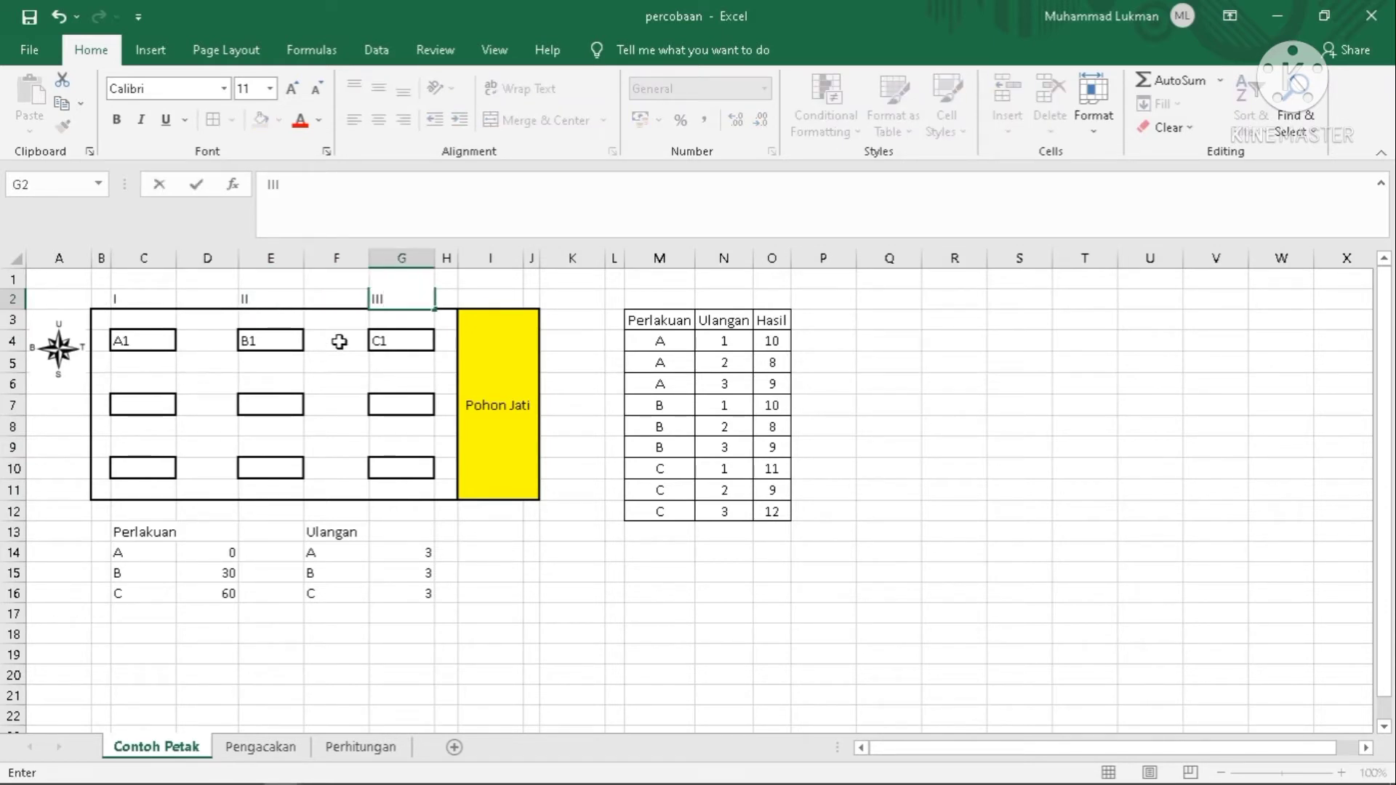
Label the two empty plots in column I B1 in C7 and C1 in C10
click(157, 416)
text(B1)
click(159, 469)
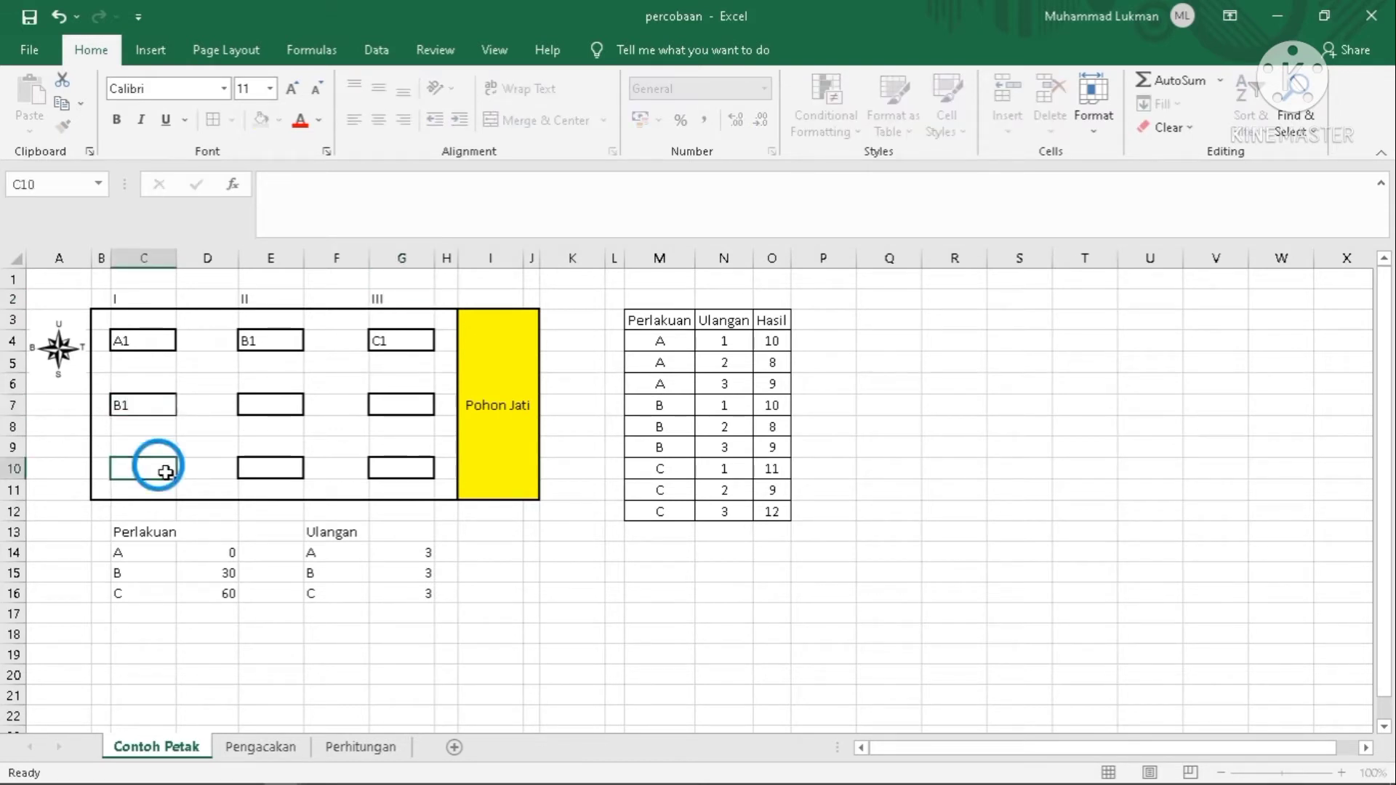
text(C1)
Label the column II plots A2 in E4, B2 in E7 and C2 in E10
click(281, 343)
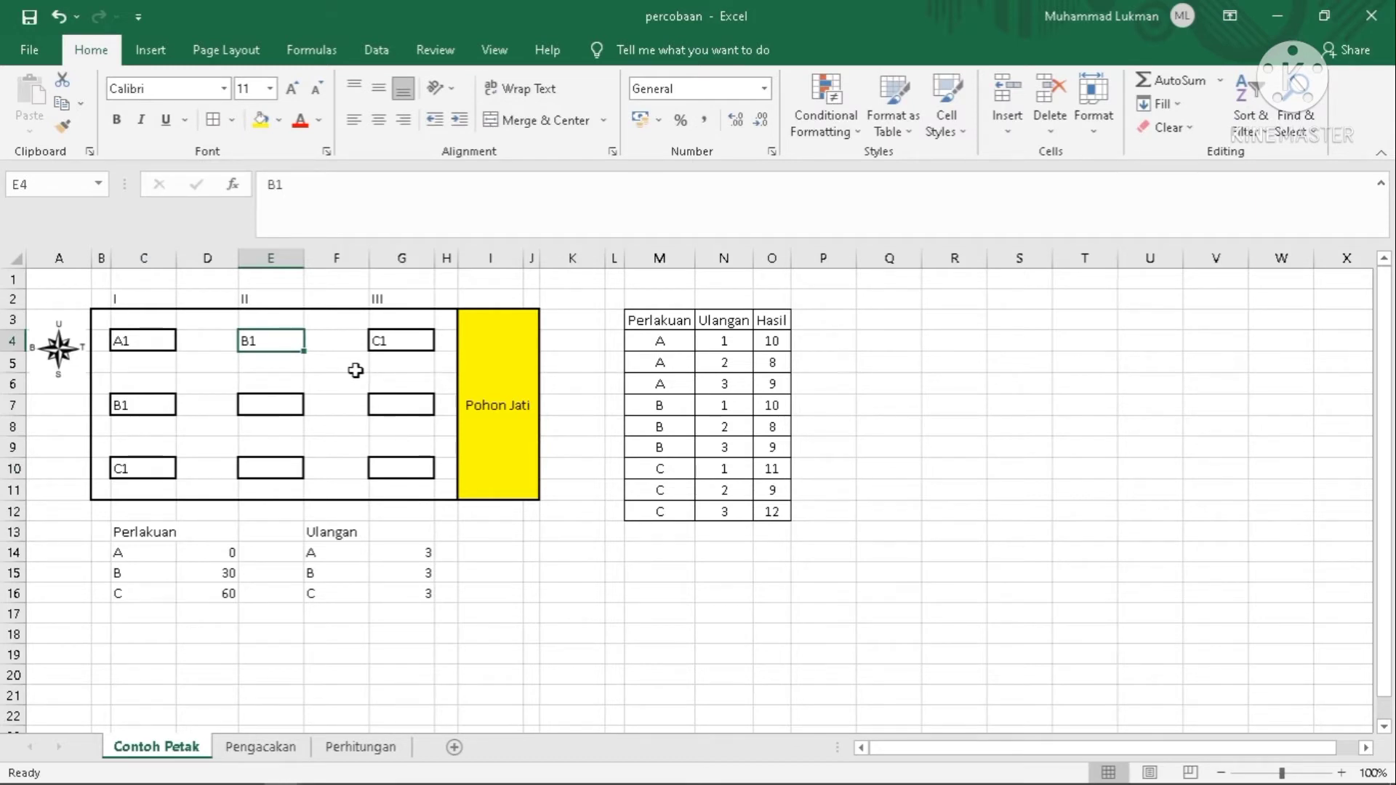
text(A2)
click(277, 408)
text(B2)
click(263, 471)
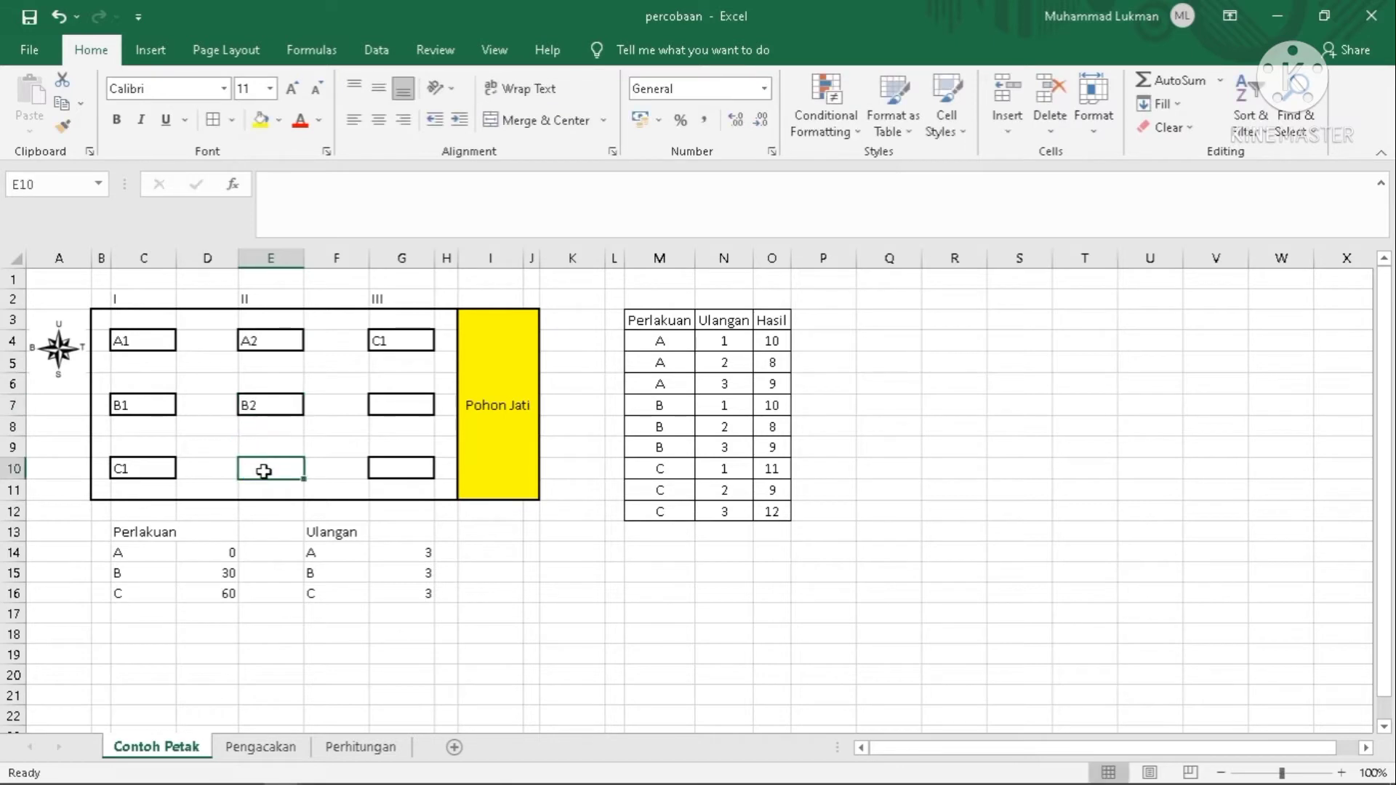
text(C2)
Label the column III plots A3 in G4, B3 in G7 and A3 in G10
click(416, 344)
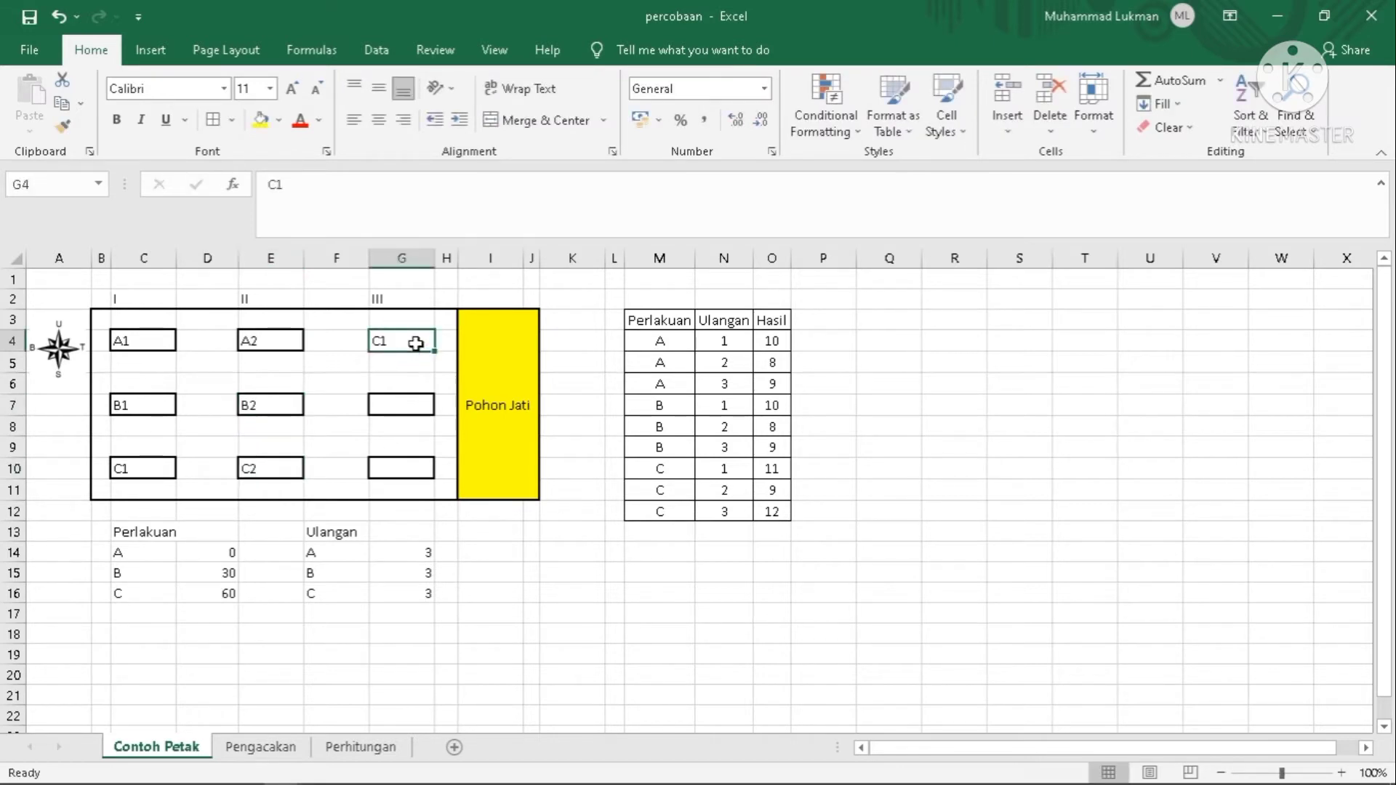
text(A3)
click(404, 403)
text(B3)
click(380, 467)
text(A)
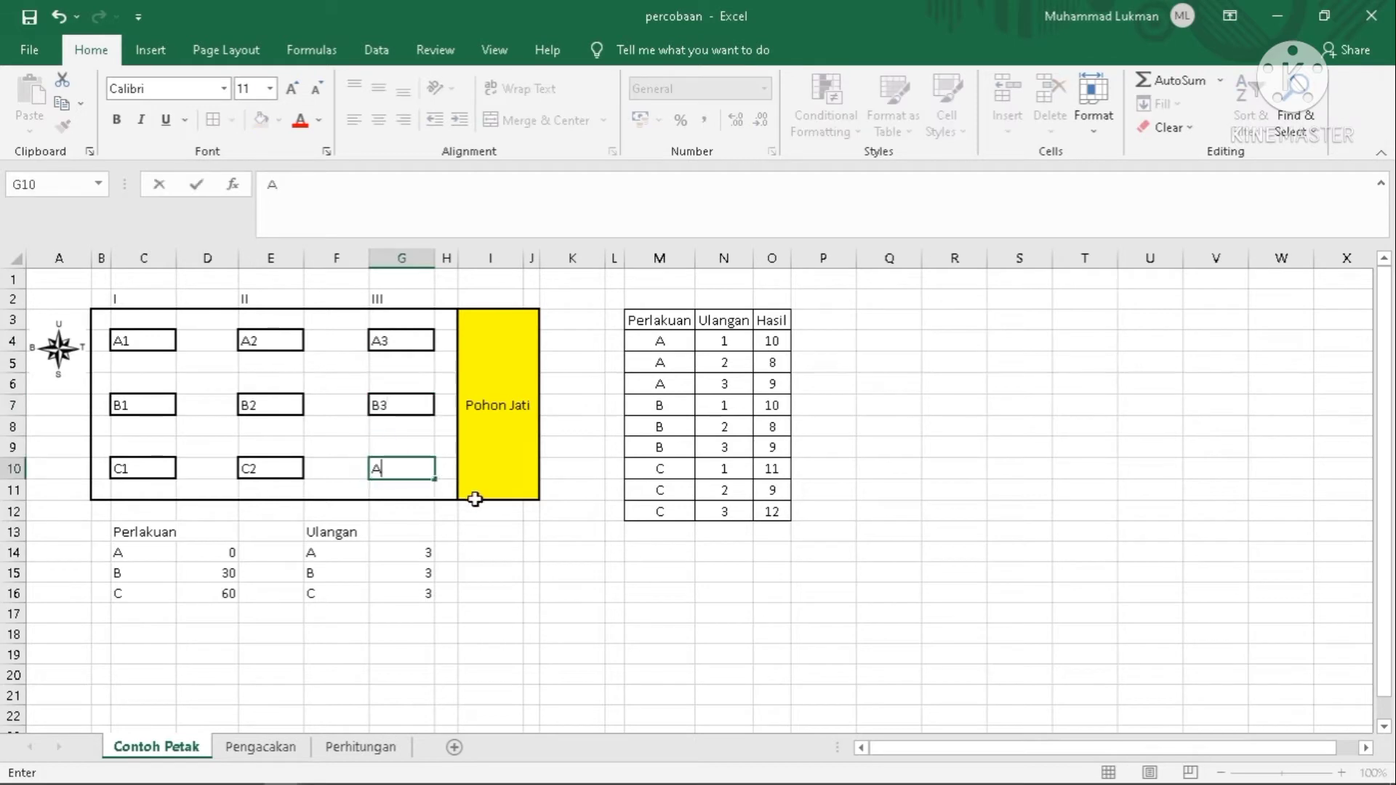
text(3)
click(574, 522)
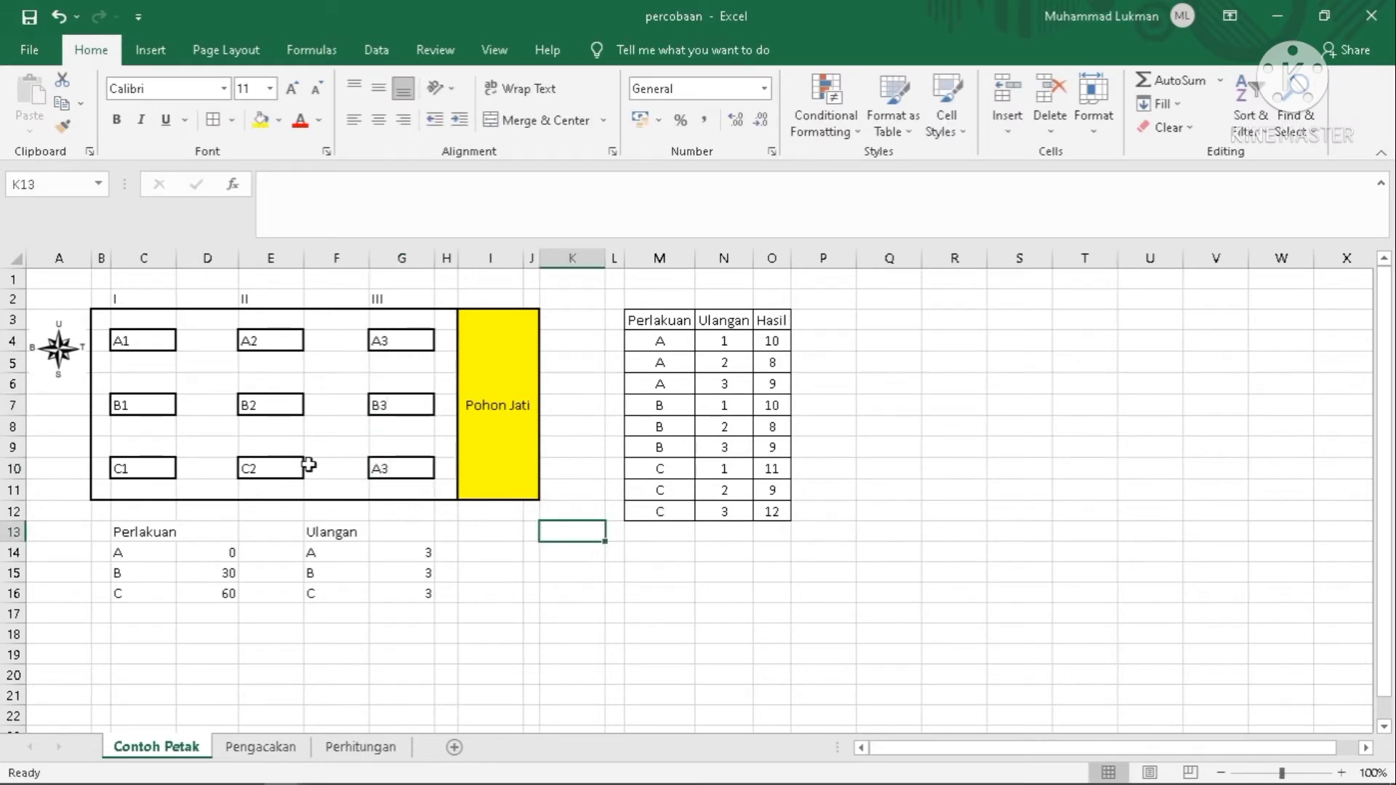
Review the labelled plot layout, looking closely at the three plots in column I
drag(149, 346, 408, 461)
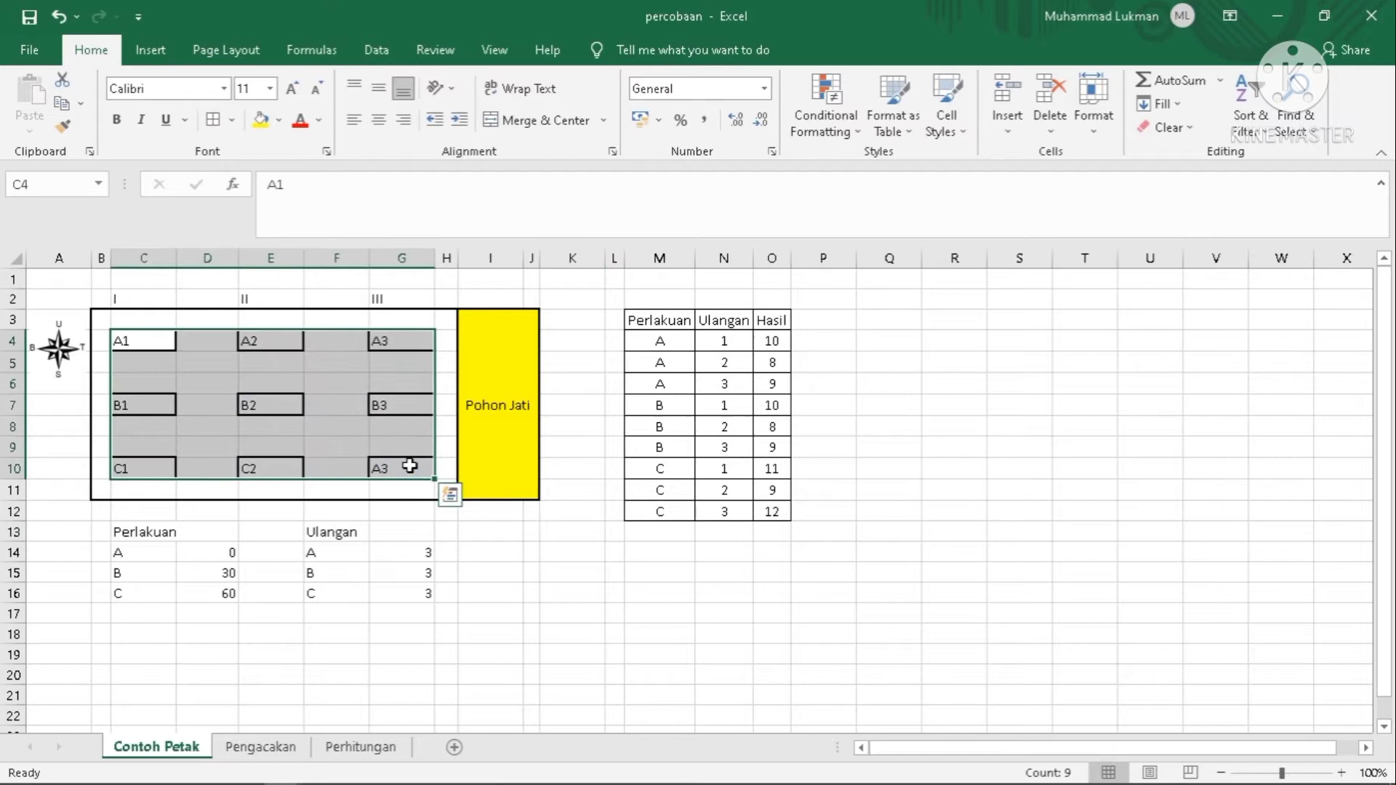
click(438, 537)
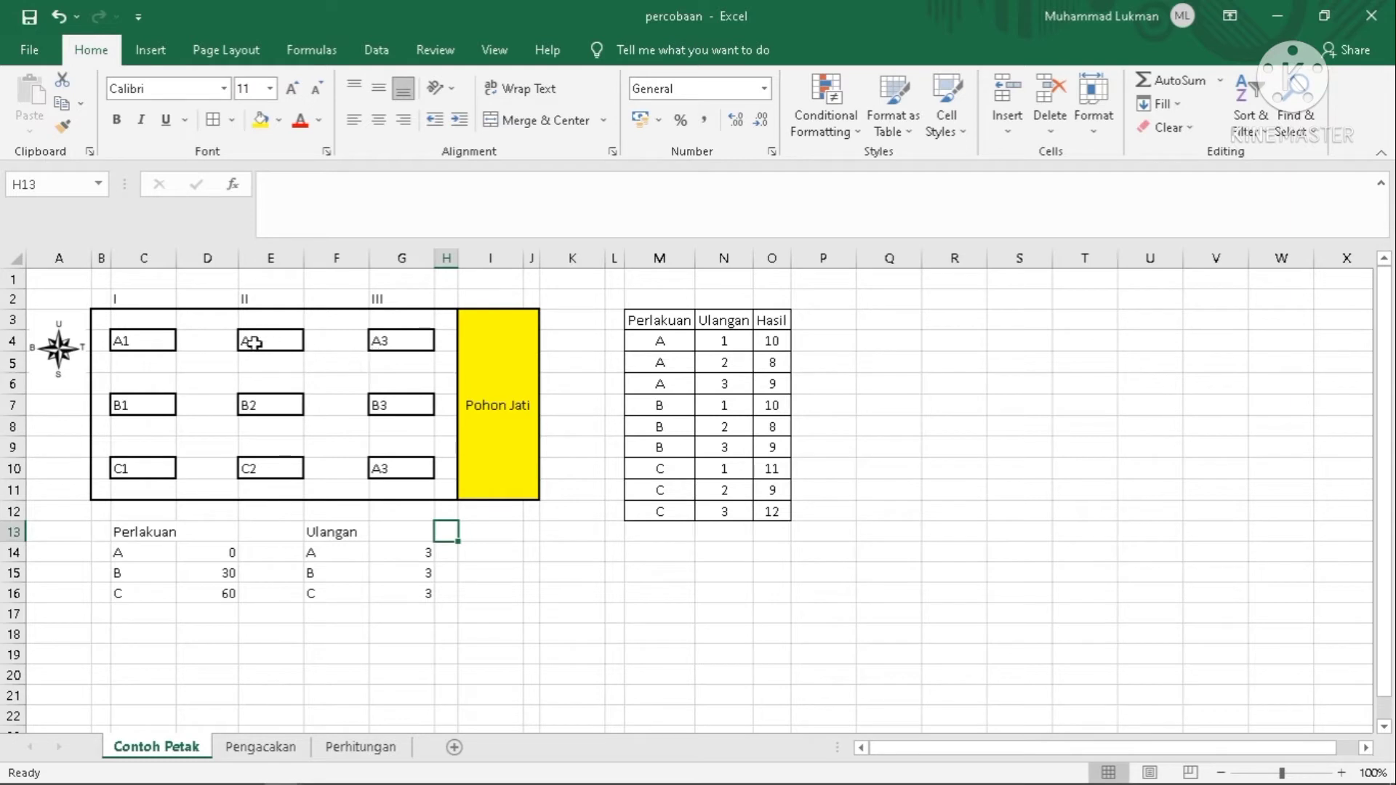
click(147, 347)
click(150, 404)
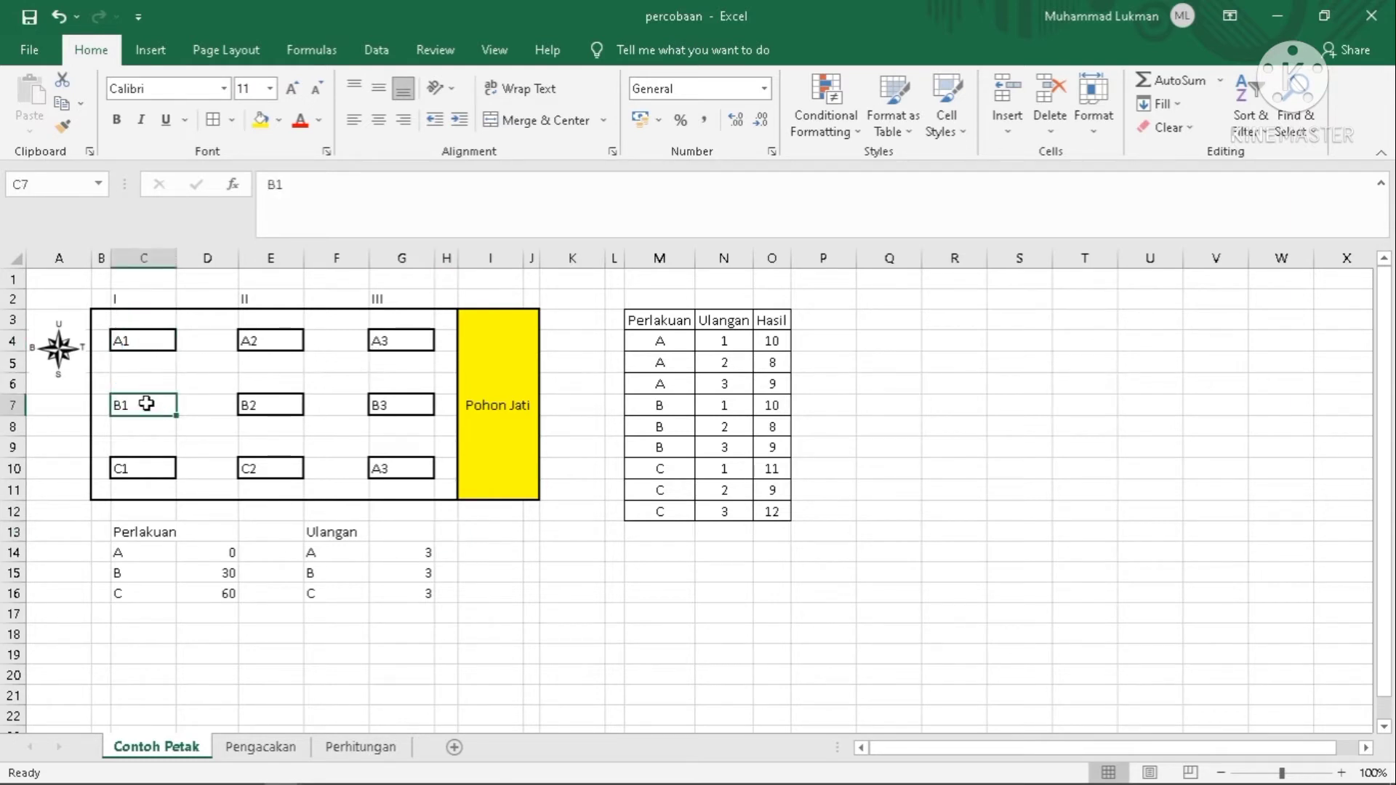
click(139, 352)
click(120, 411)
click(125, 462)
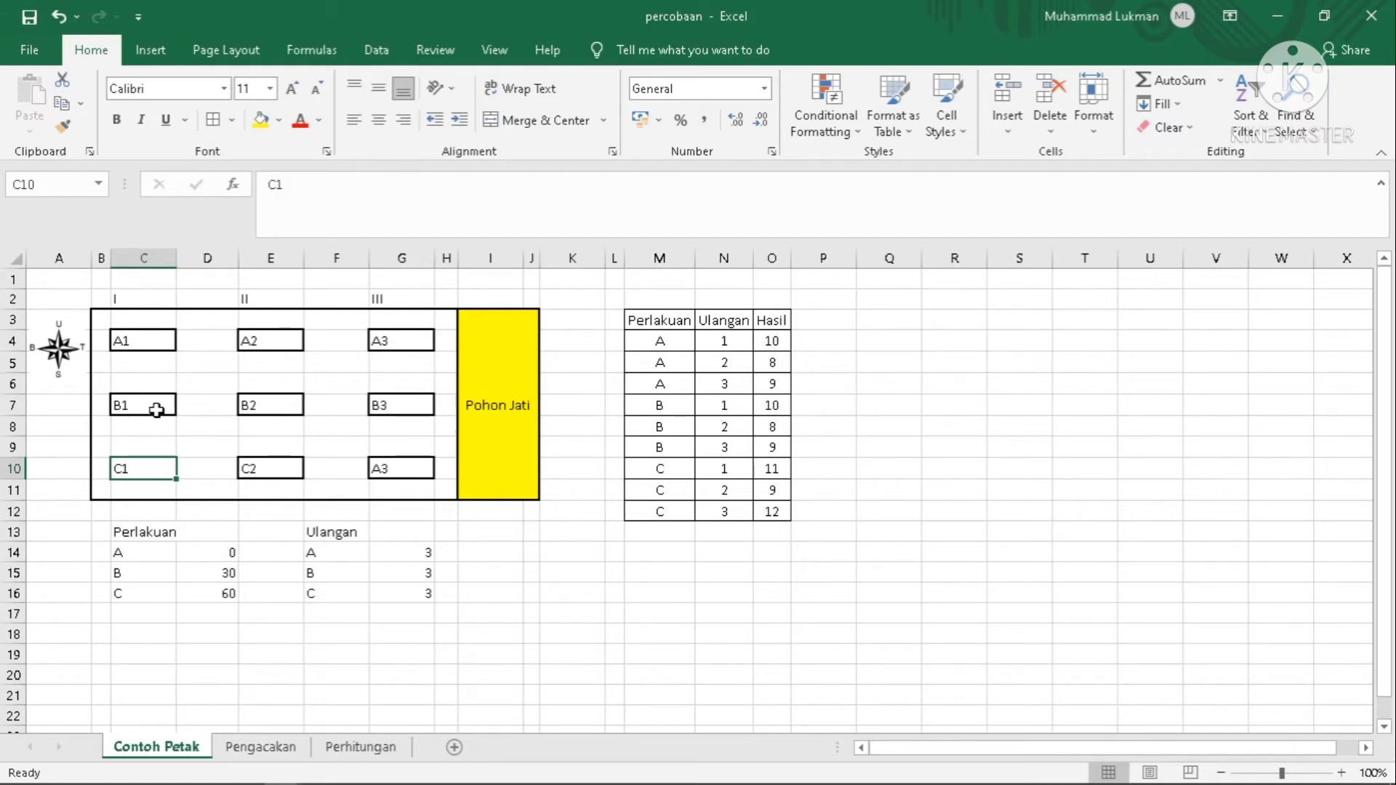
click(377, 404)
click(397, 471)
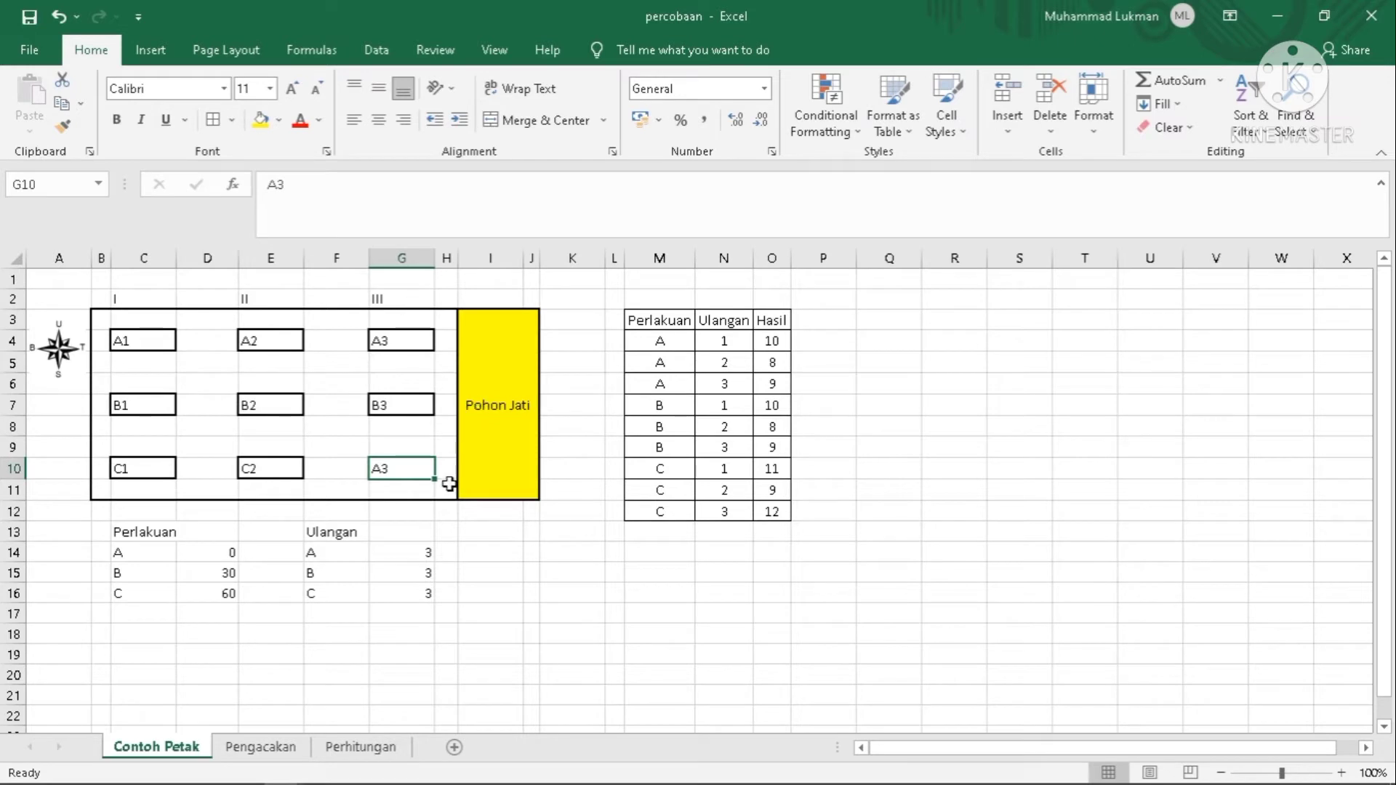
click(172, 341)
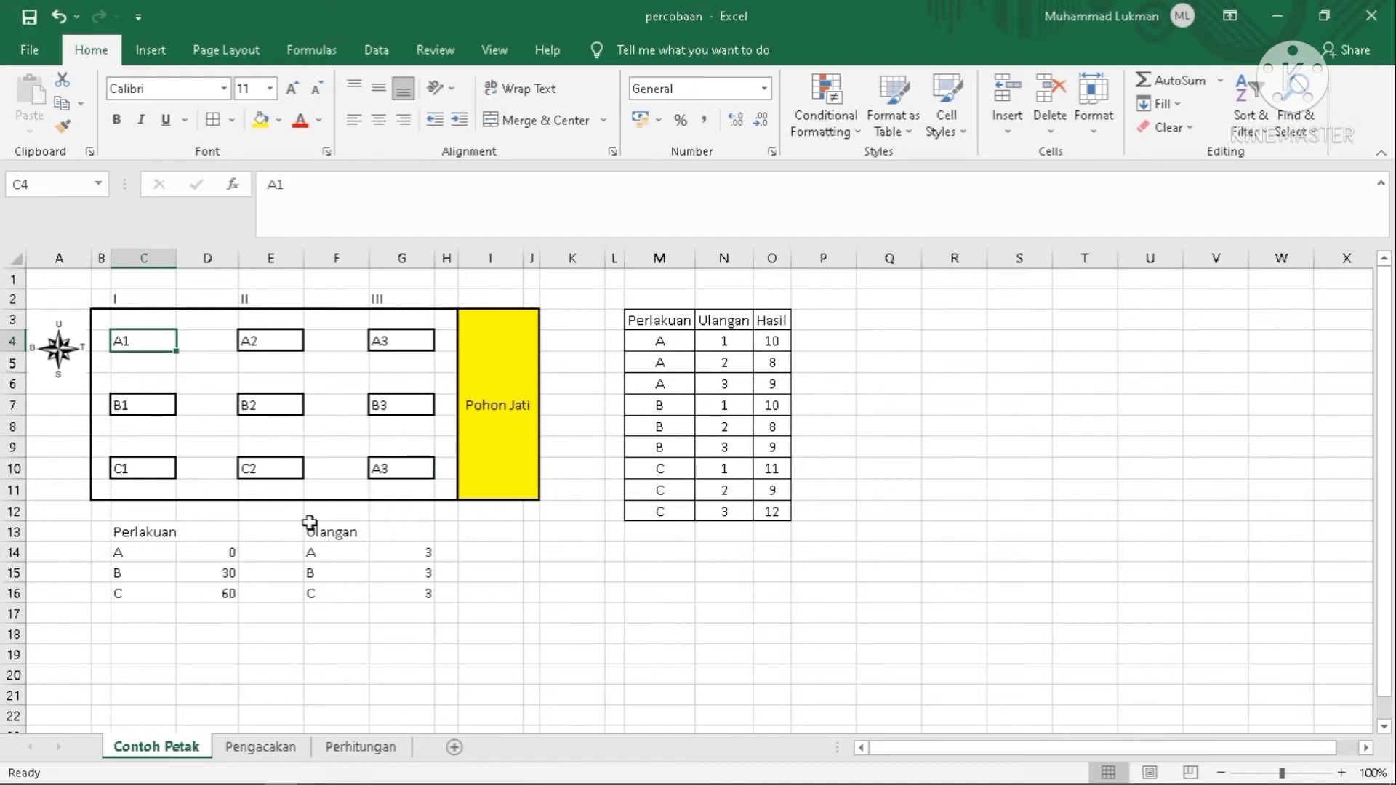
On the Pengacakan sheet, enter =RAND() under Acak Blok for block 1 and fill it down through block 3
click(285, 749)
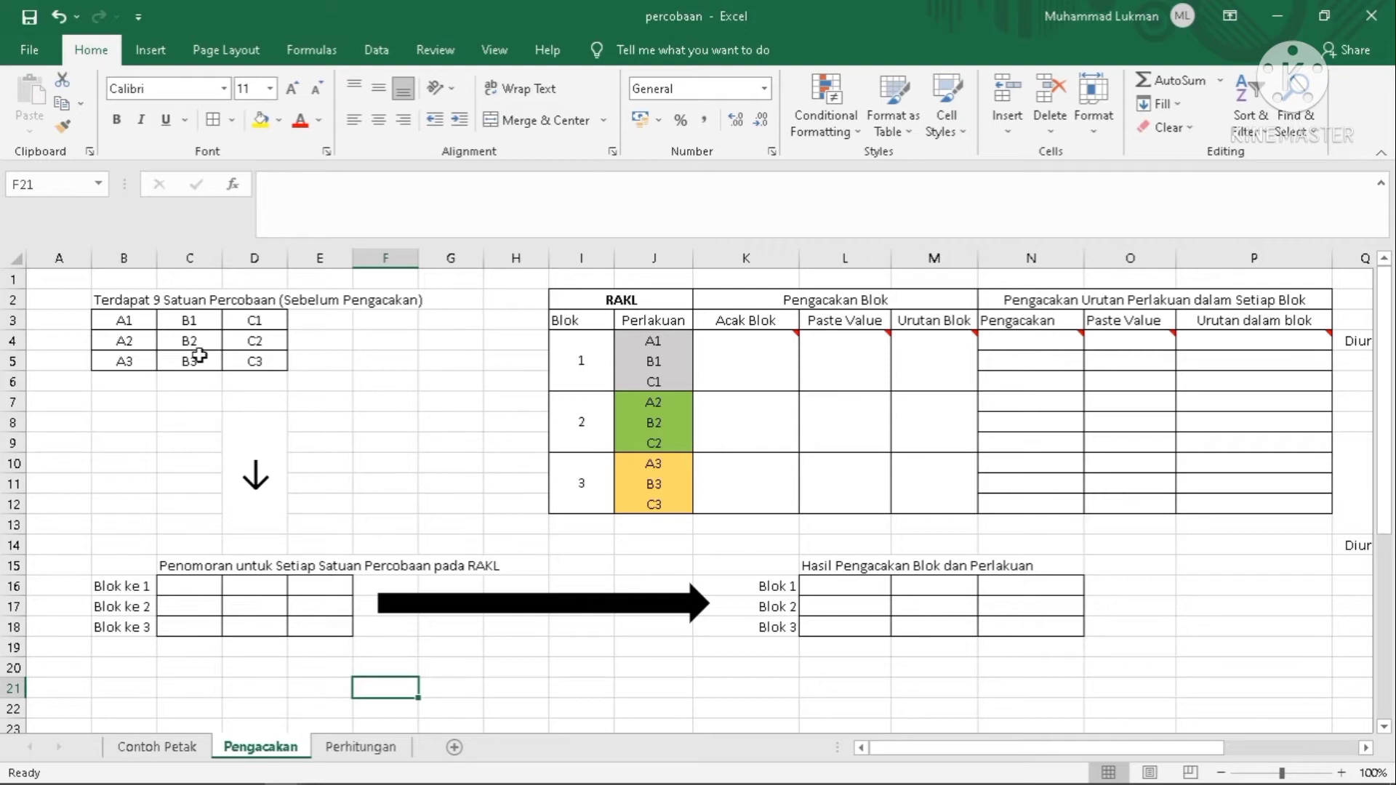
mouse_move(816, 355)
click(757, 385)
mouse_move(756, 384)
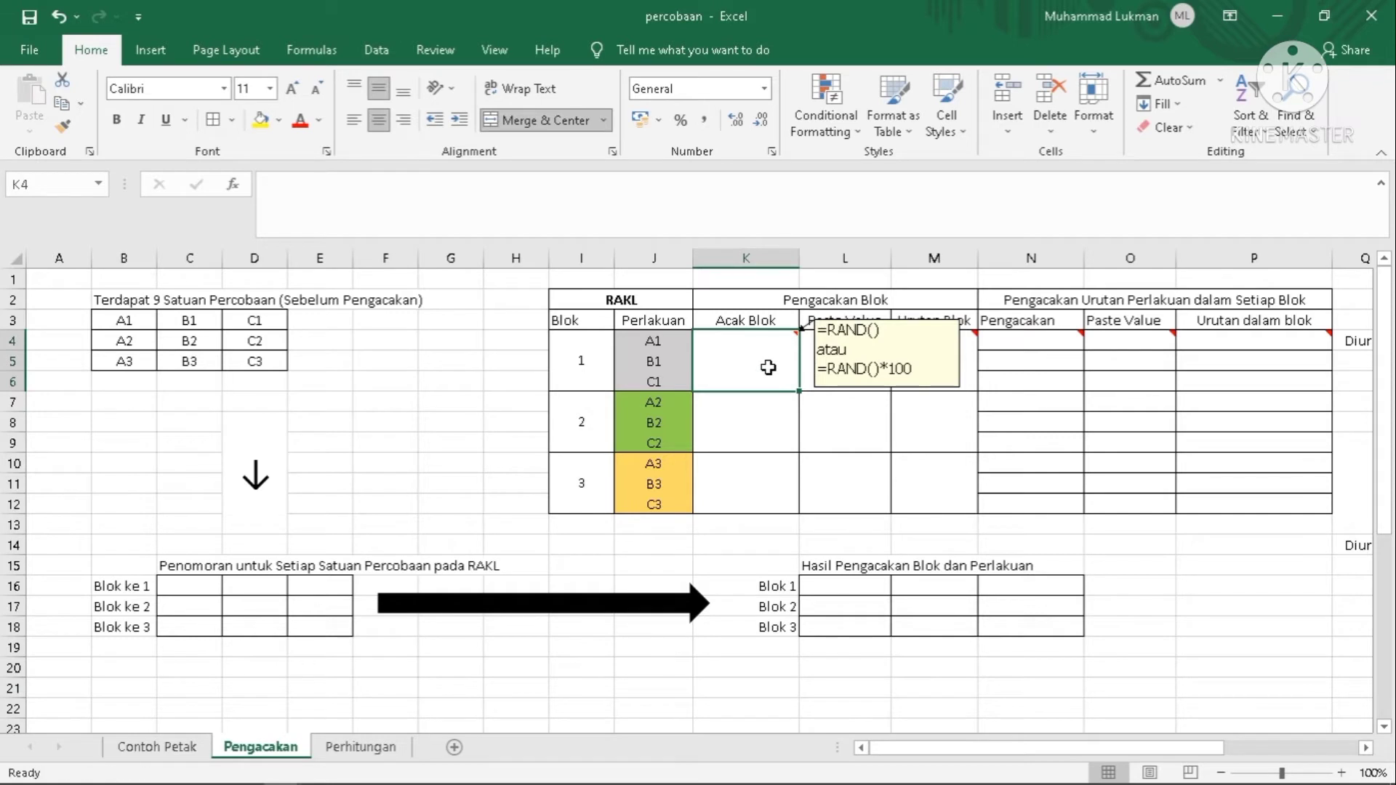
text(=RAND)
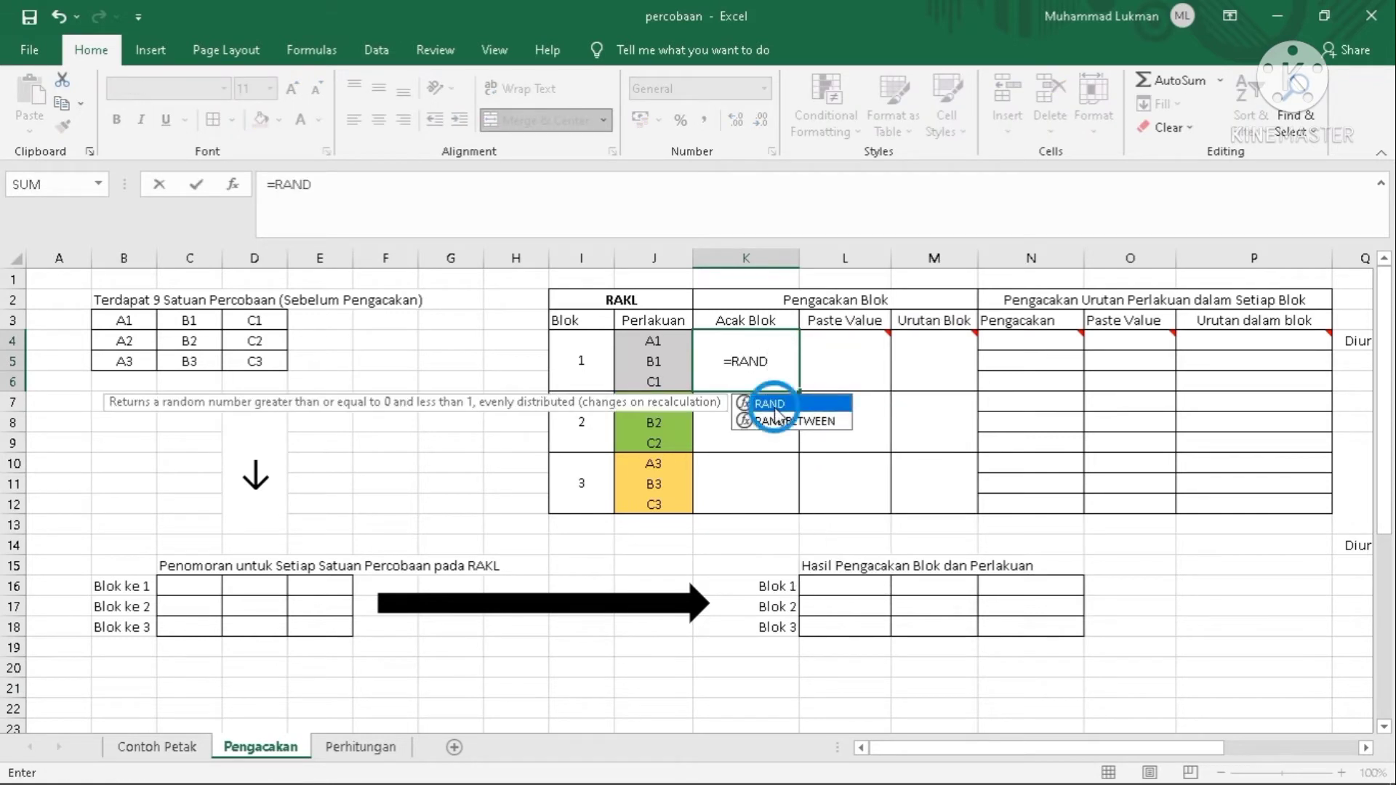
double_click(773, 406)
text())
key(Return)
click(796, 387)
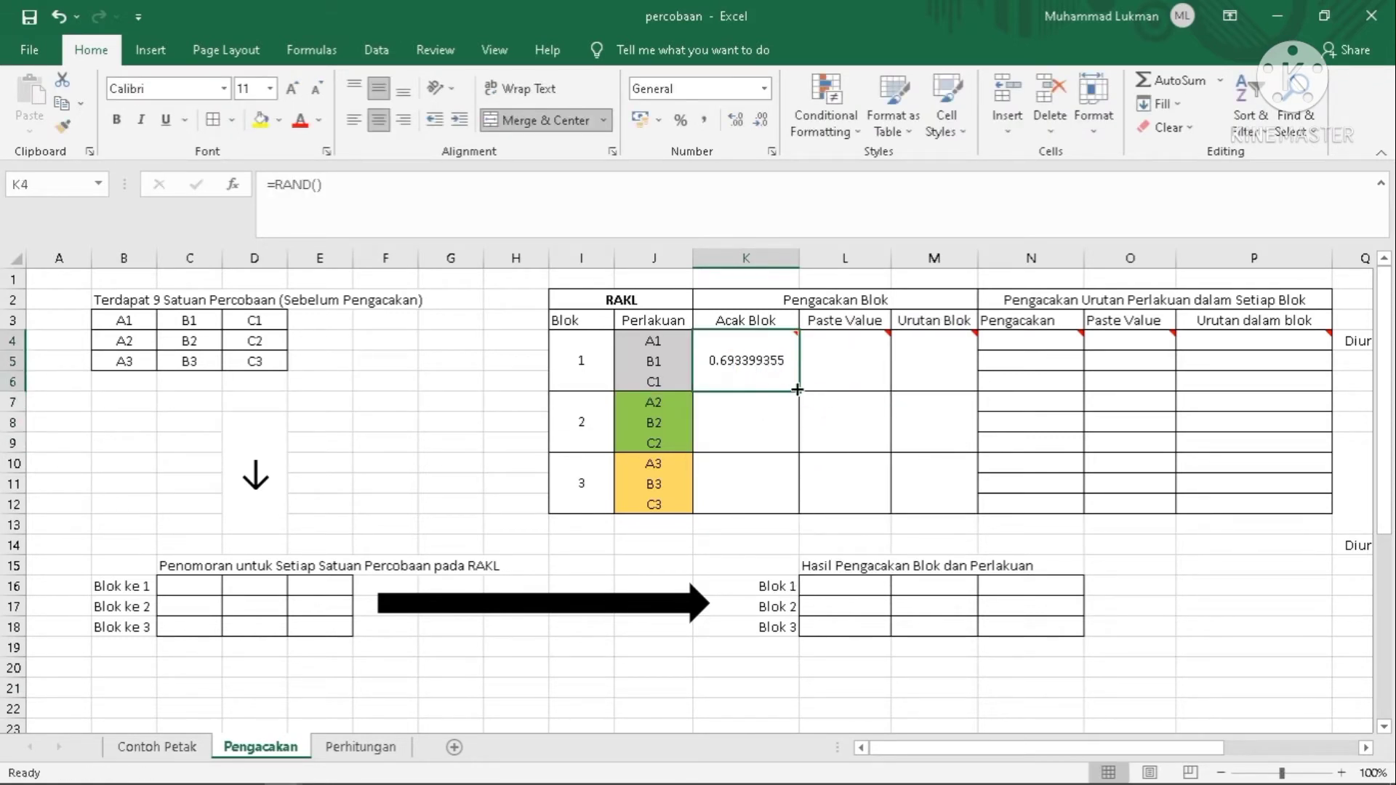
drag(798, 390, 791, 482)
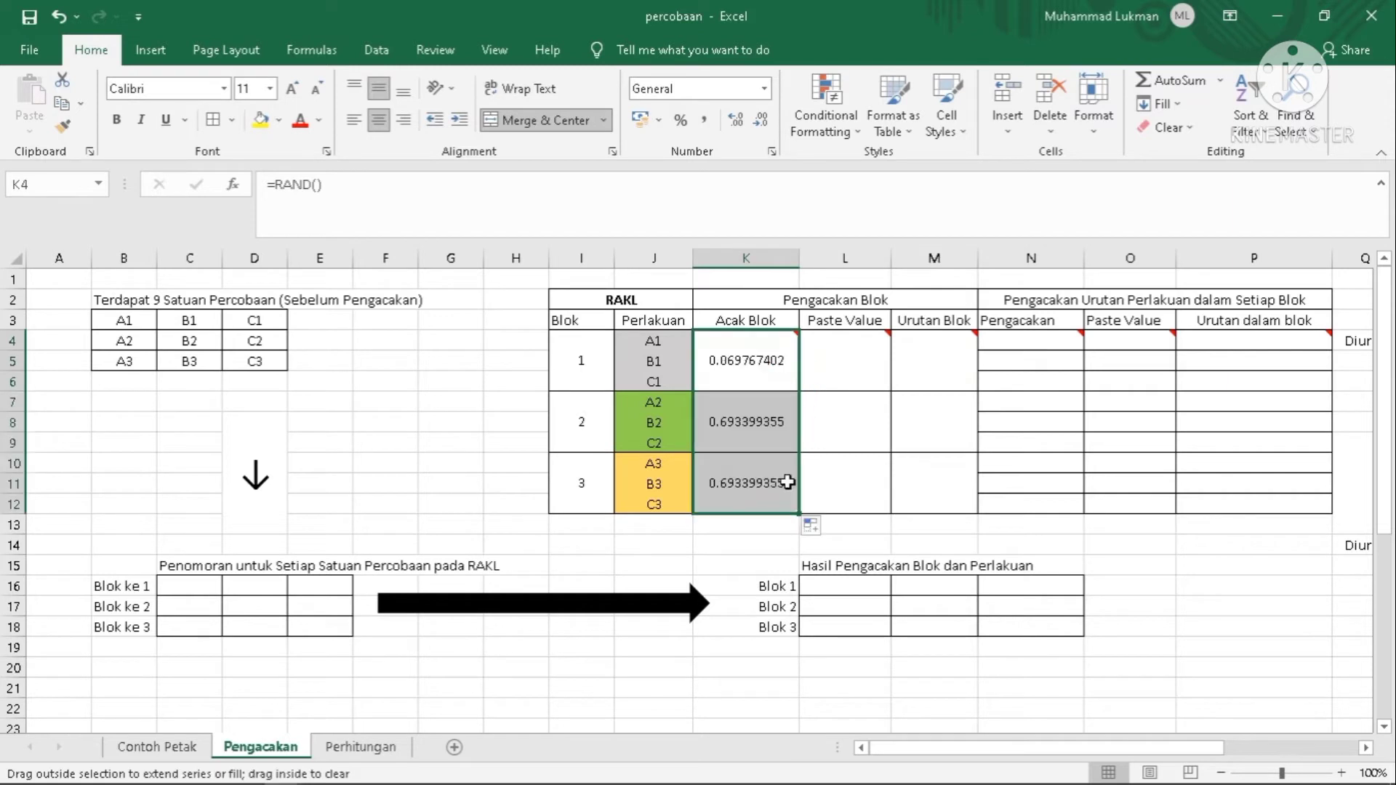
Copy the three Acak Blok random numbers and paste them as values only into the adjacent Paste Value column, starting at L4
drag(729, 360, 763, 465)
key(ctrl+c)
click(844, 374)
right_click(846, 376)
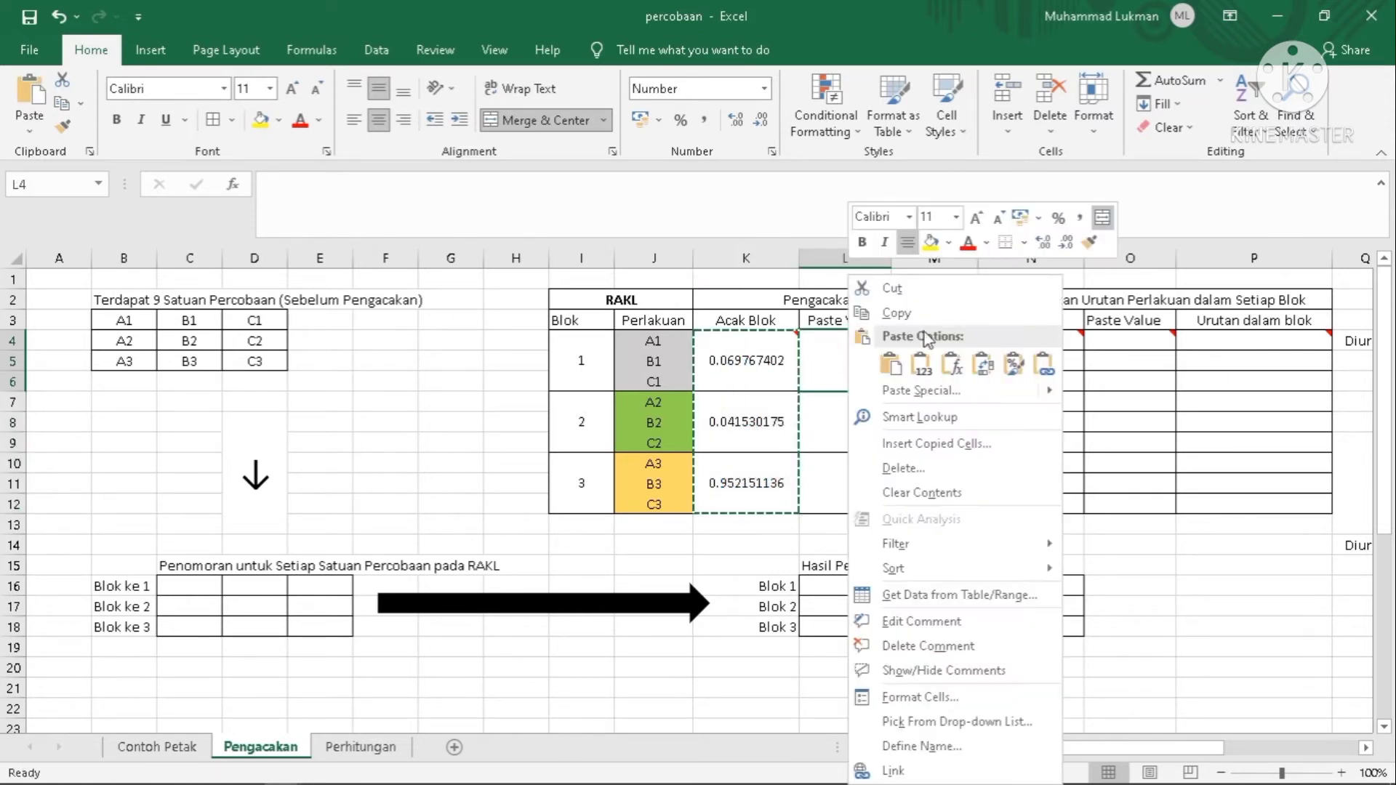
click(934, 371)
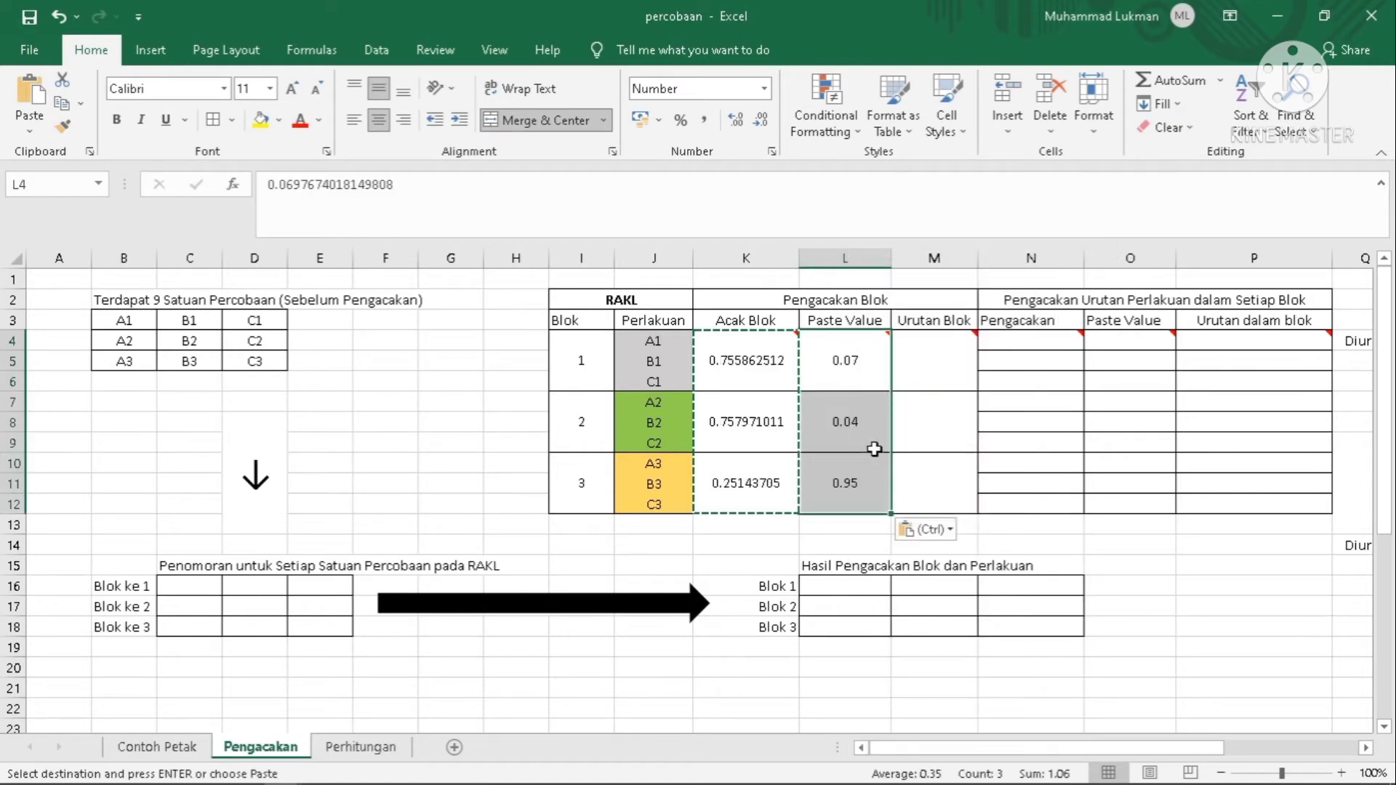
Enter 1 as the Urutan Blok number of block 1
click(934, 365)
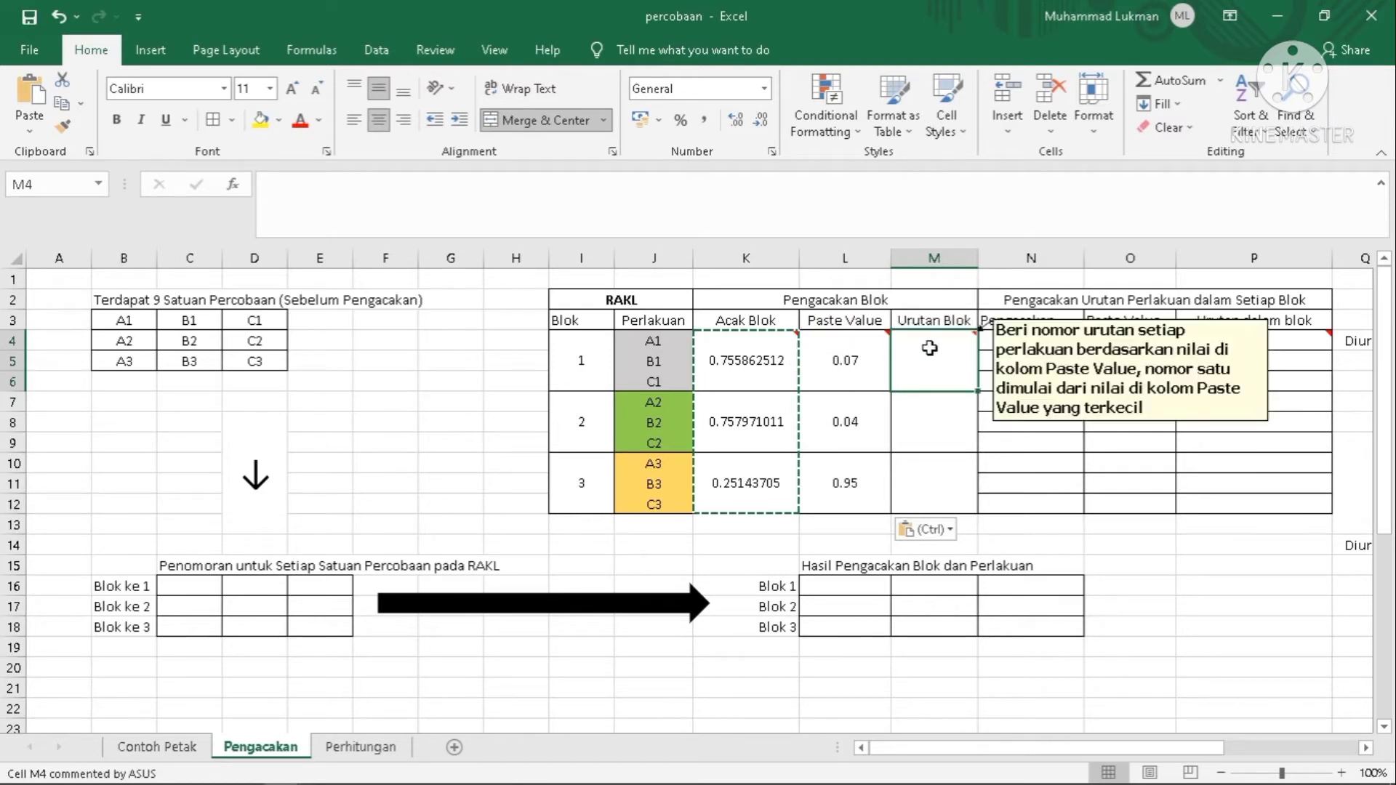
text(1)
key(Return)
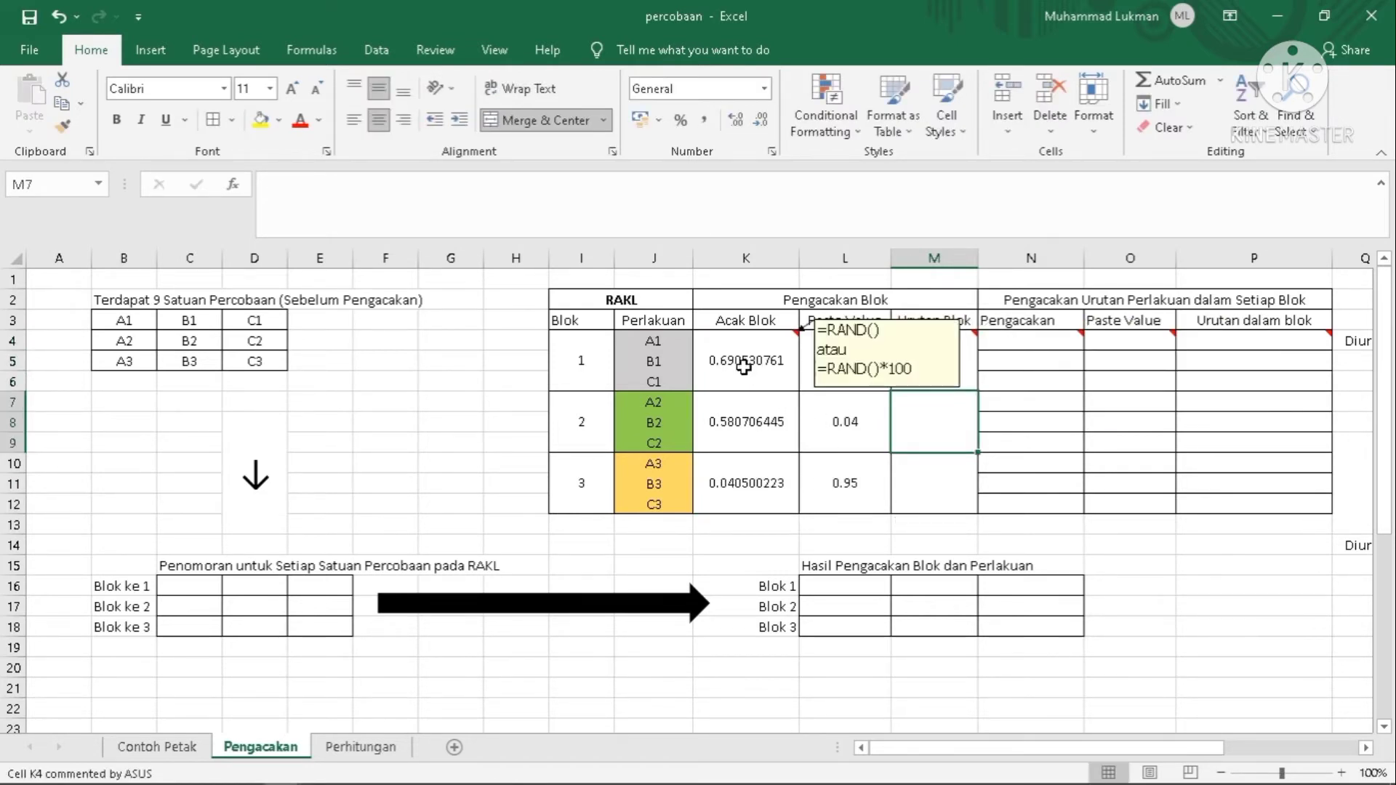
Set the Urutan Blok numbers to 2 for block 1, 3 for block 2 and 1 for block 3
drag(862, 355, 858, 469)
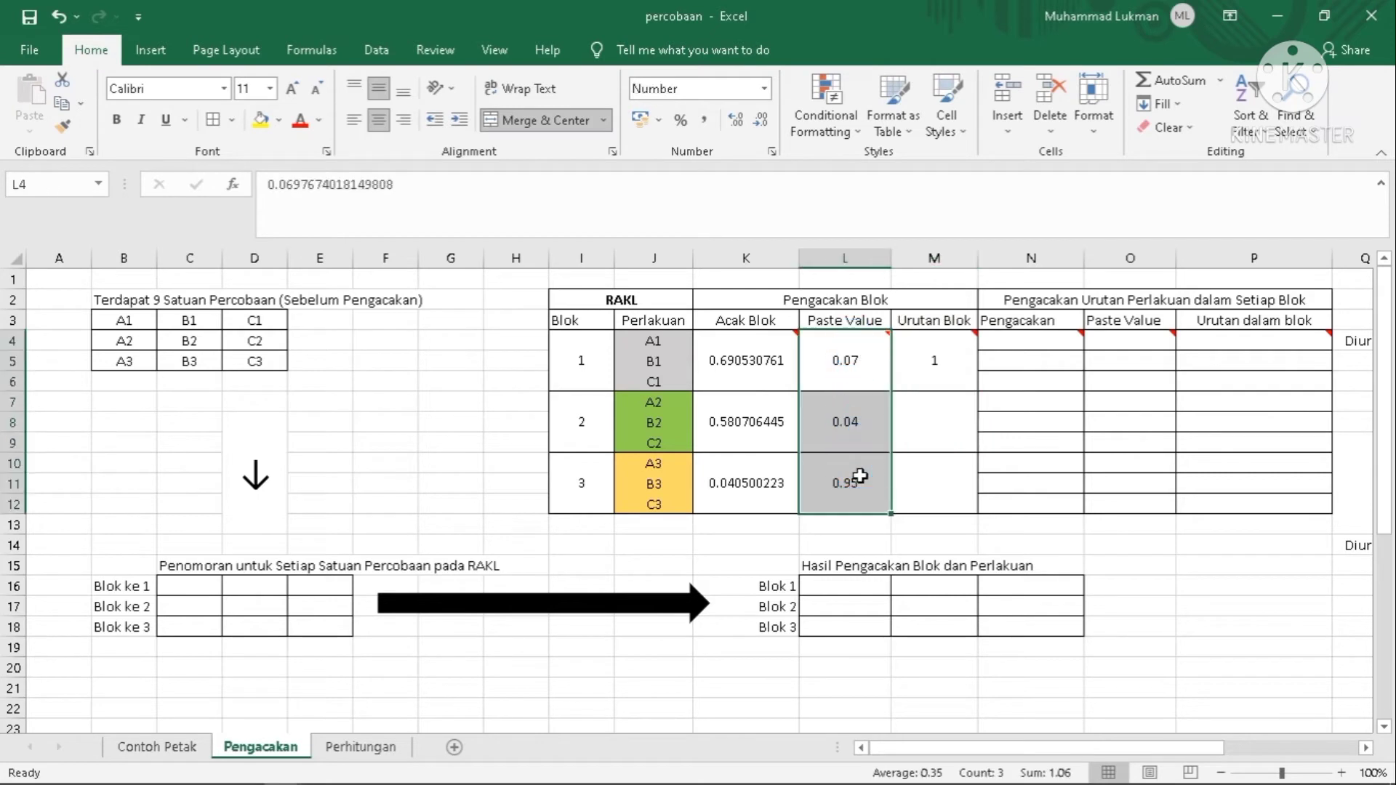
click(934, 432)
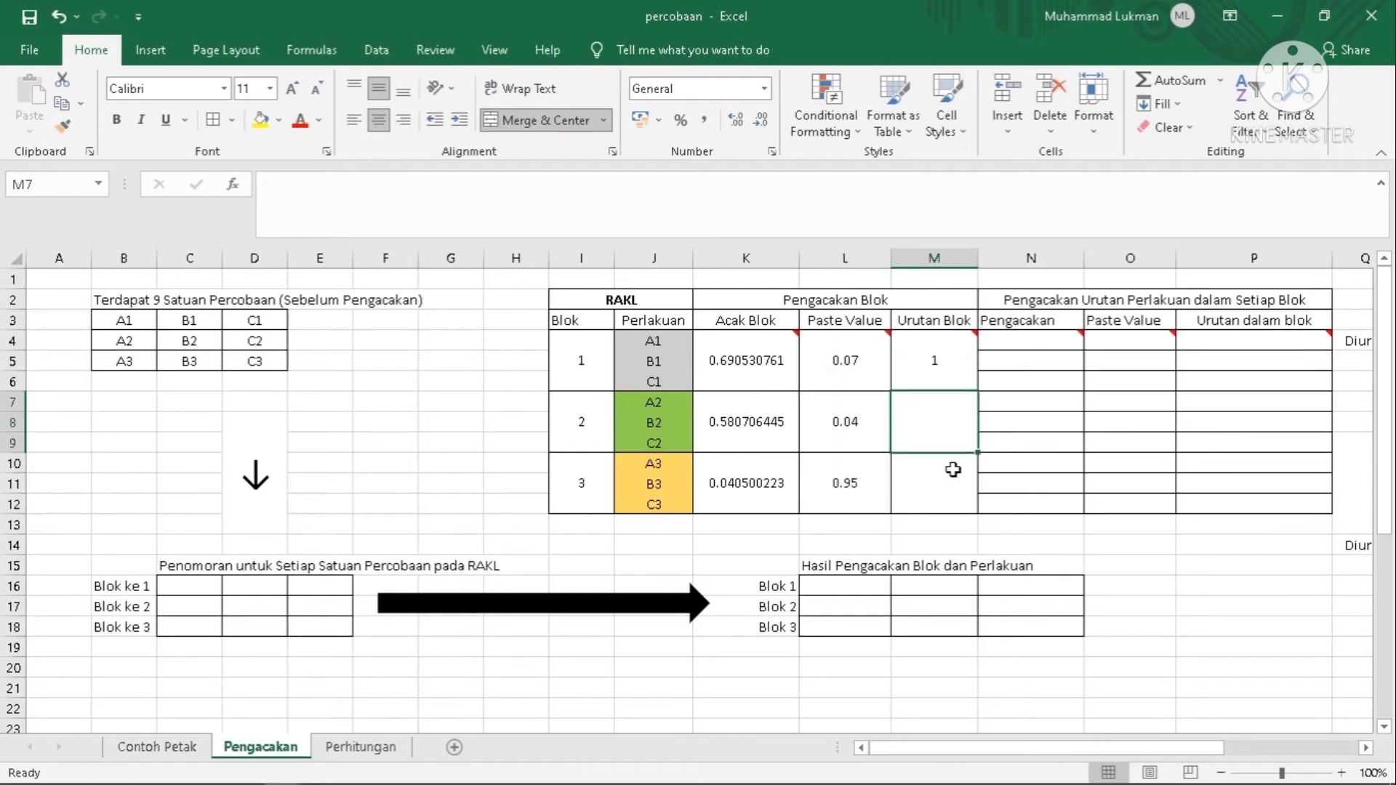
click(950, 358)
click(922, 493)
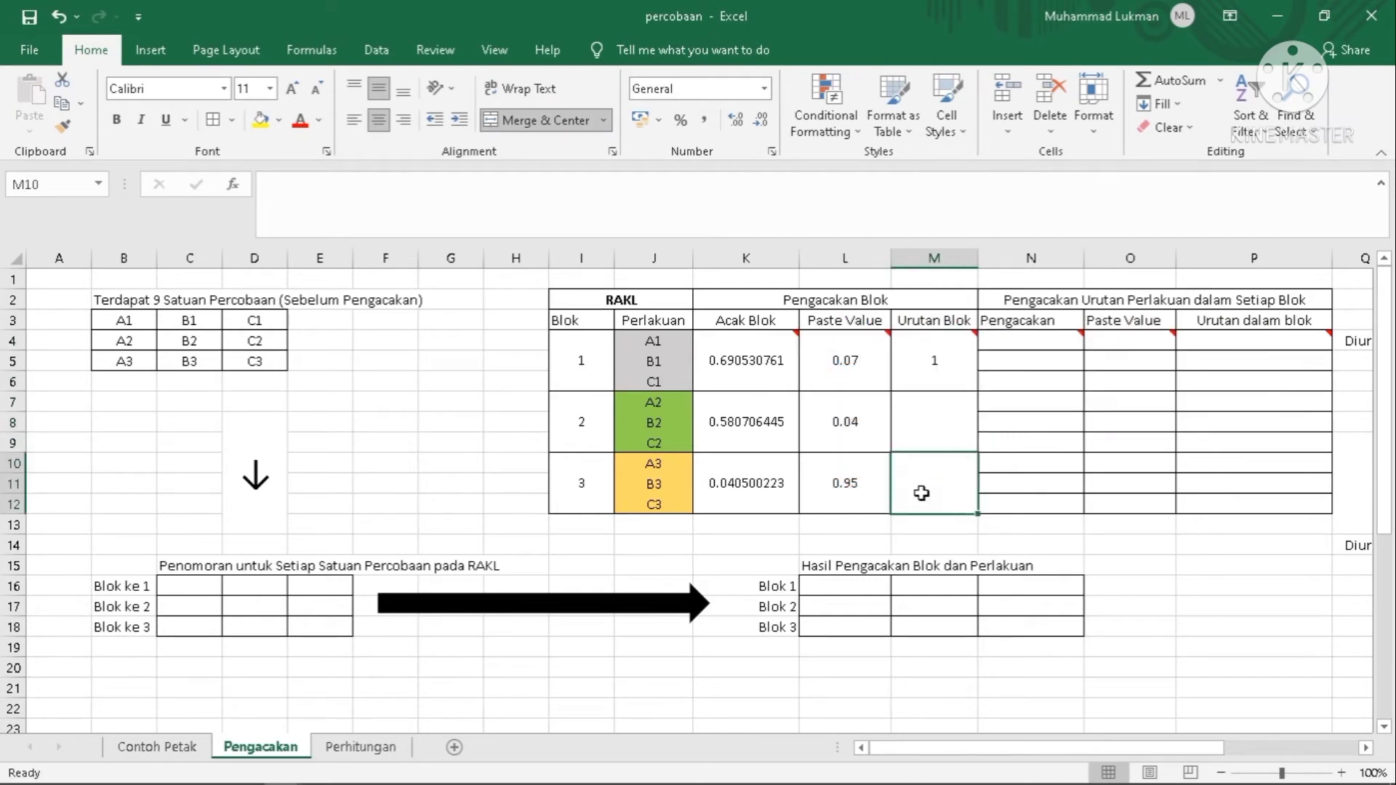
text(1)
click(935, 343)
text(2)
click(941, 429)
text(3)
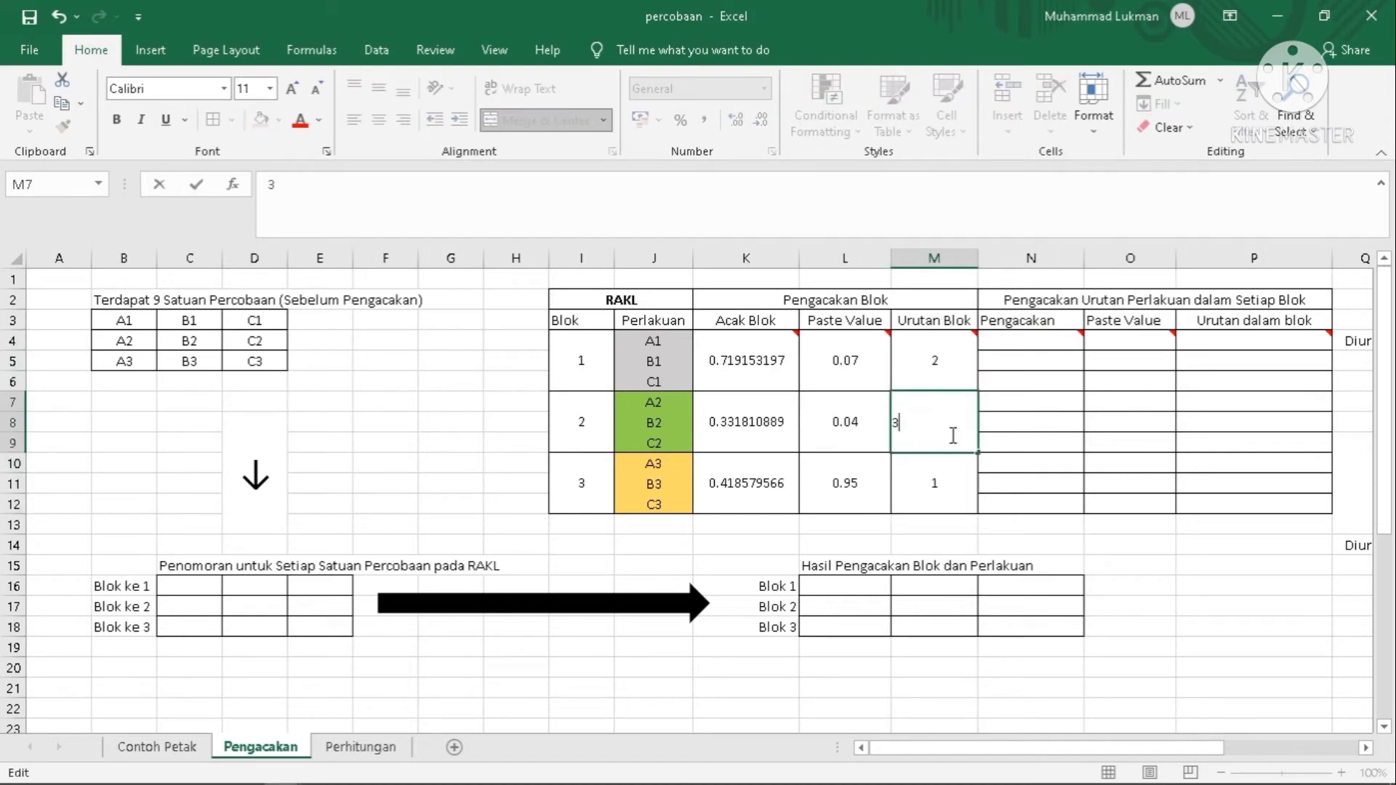
click(963, 491)
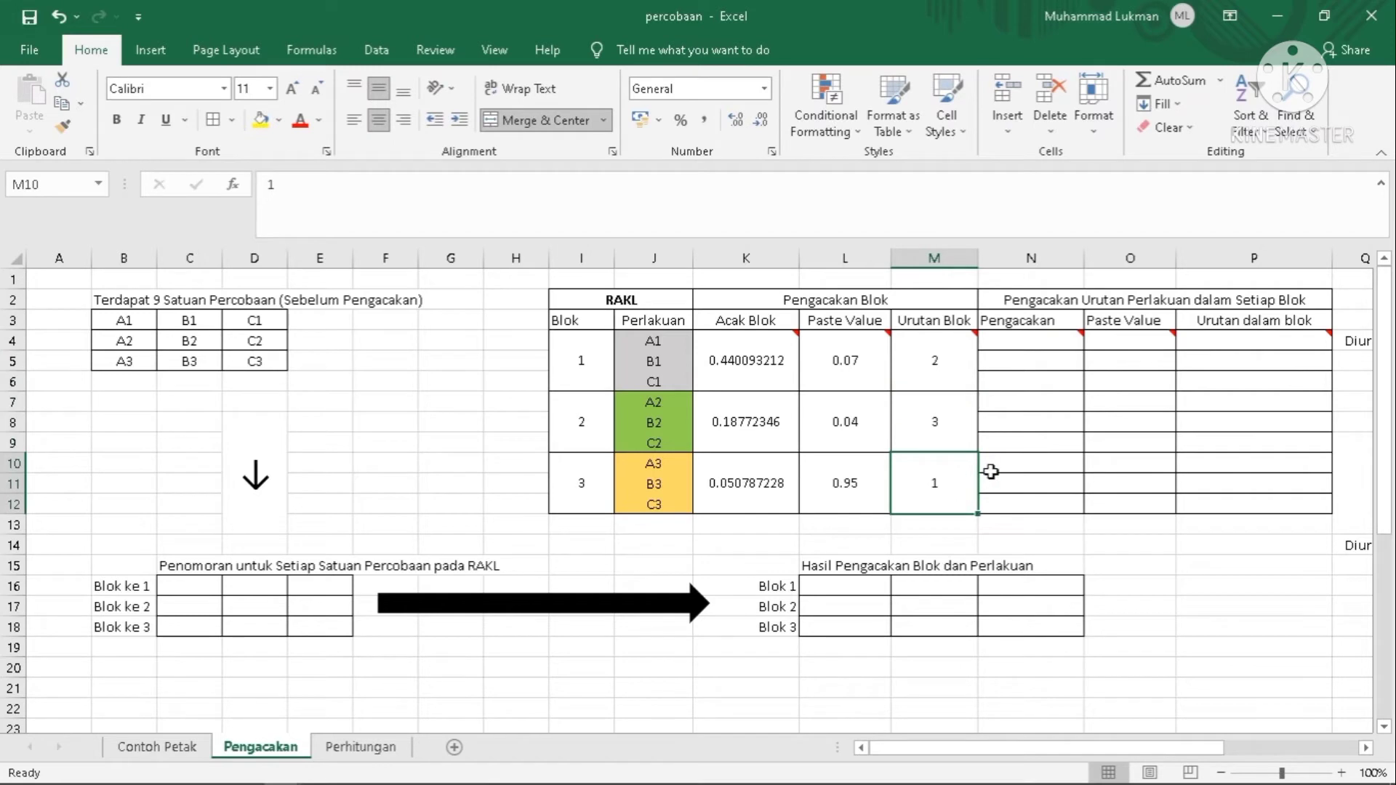
Enter =RAND() in N4 under Pengacakan and fill it down to N12 for all nine treatments
click(1029, 346)
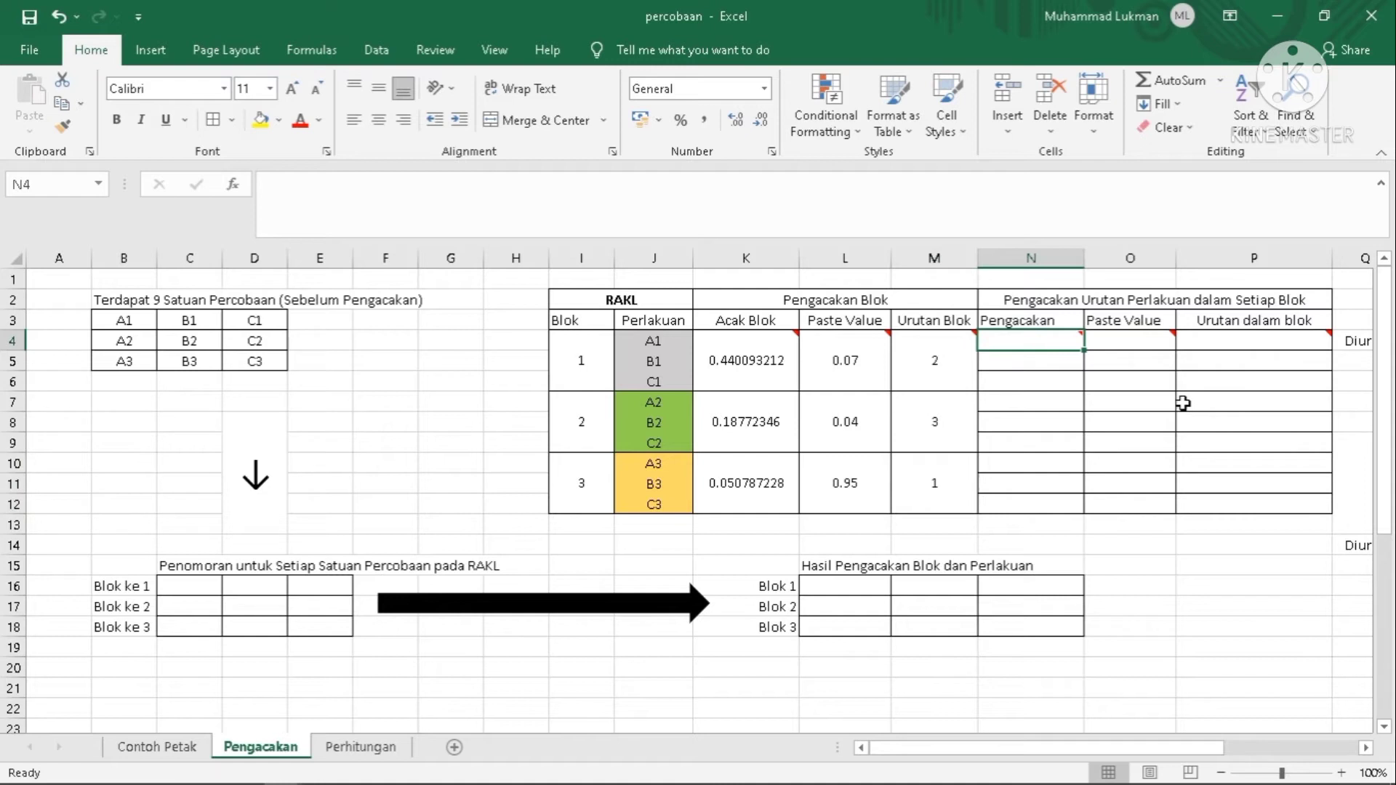
text(=RAND)
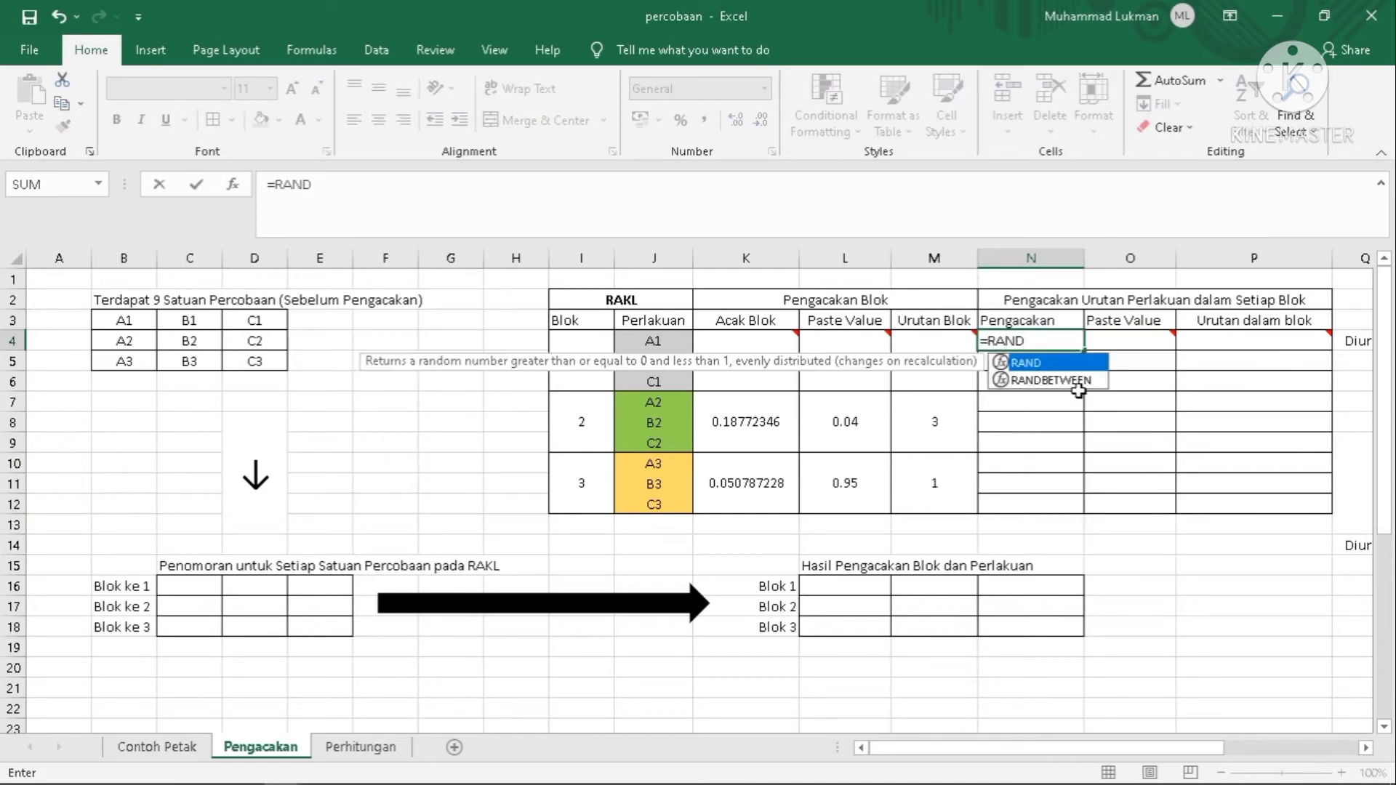
double_click(1047, 362)
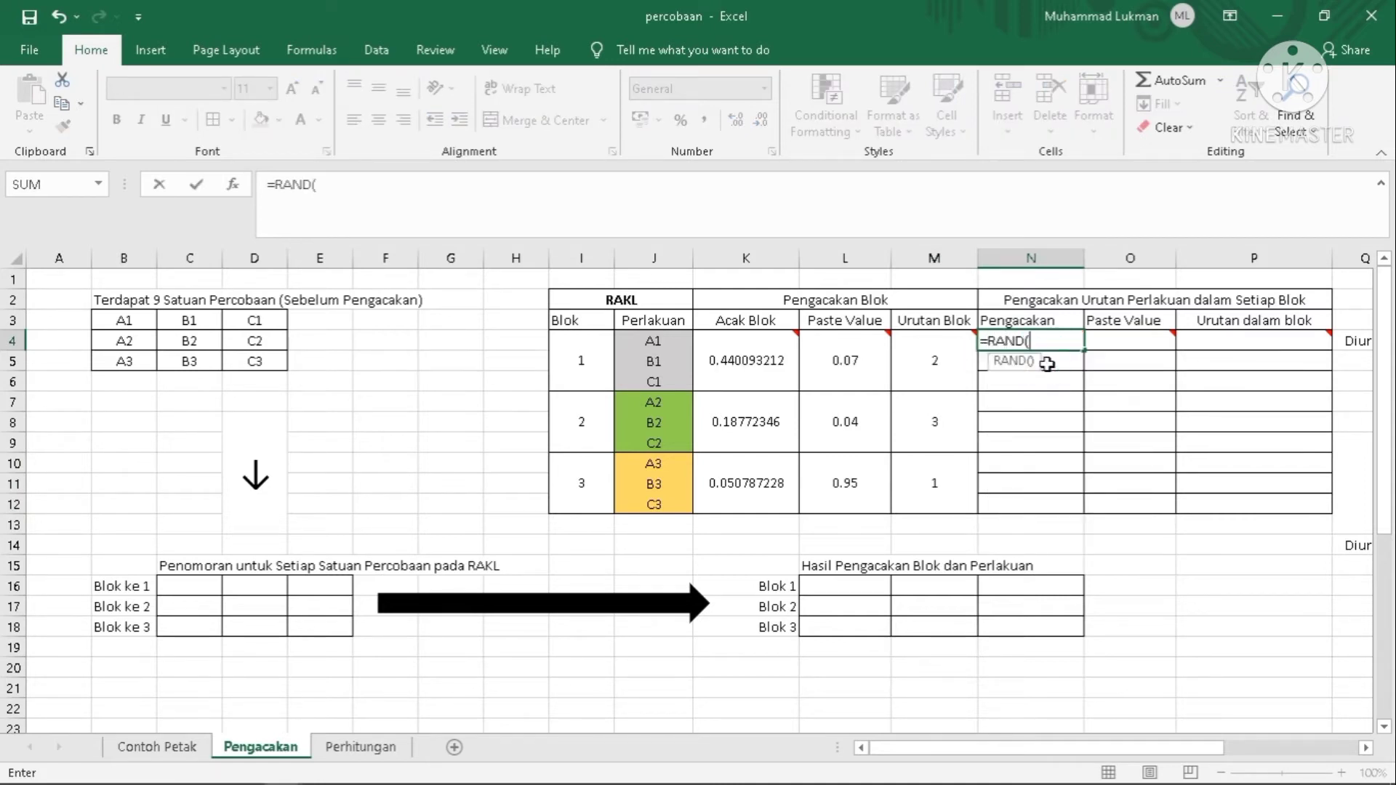
mouse_move(1045, 349)
key(Return)
click(1039, 340)
drag(1083, 350, 1069, 505)
click(1178, 582)
Copy the nine random numbers in N4:N12 and paste them as values only into the Paste Value column, starting at O4
click(1106, 339)
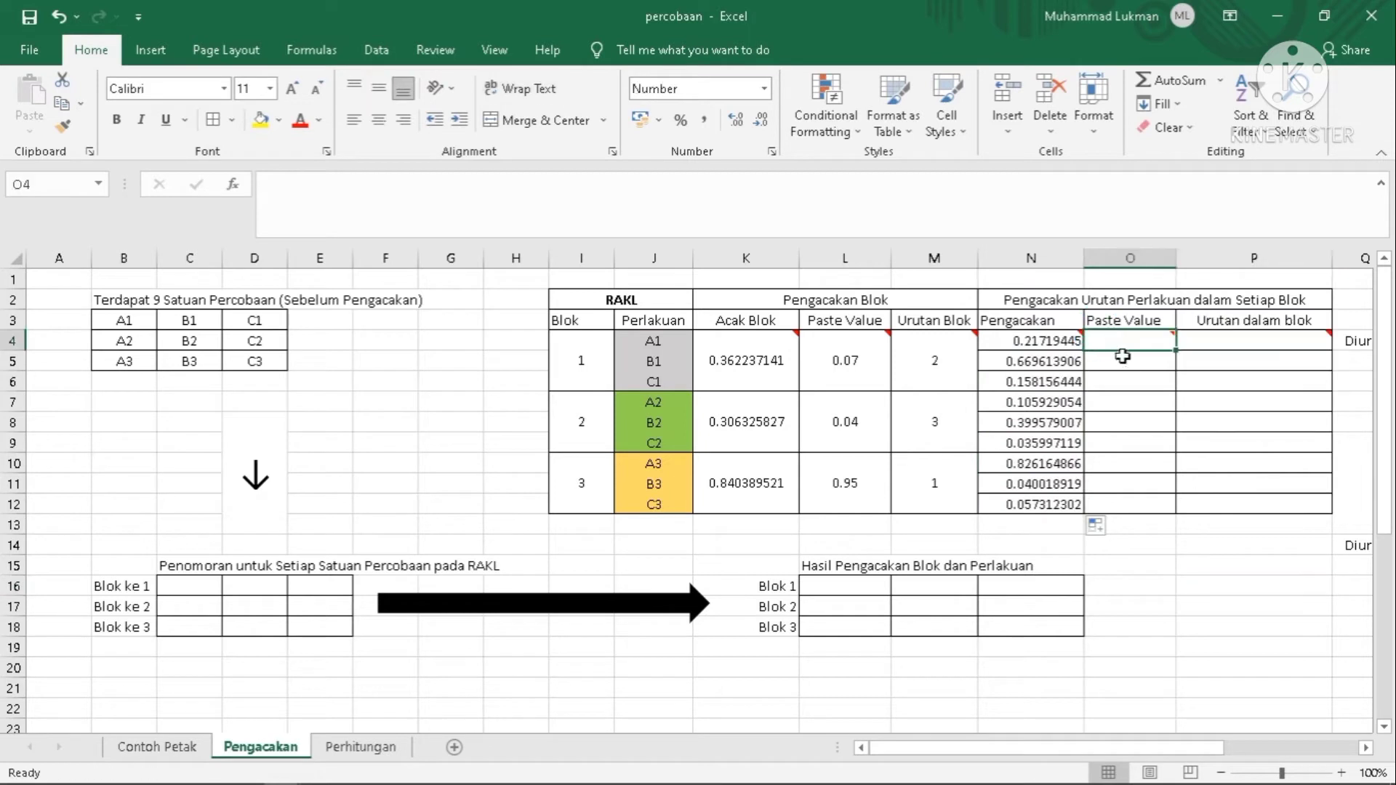
drag(1035, 339, 1027, 504)
key(ctrl+c)
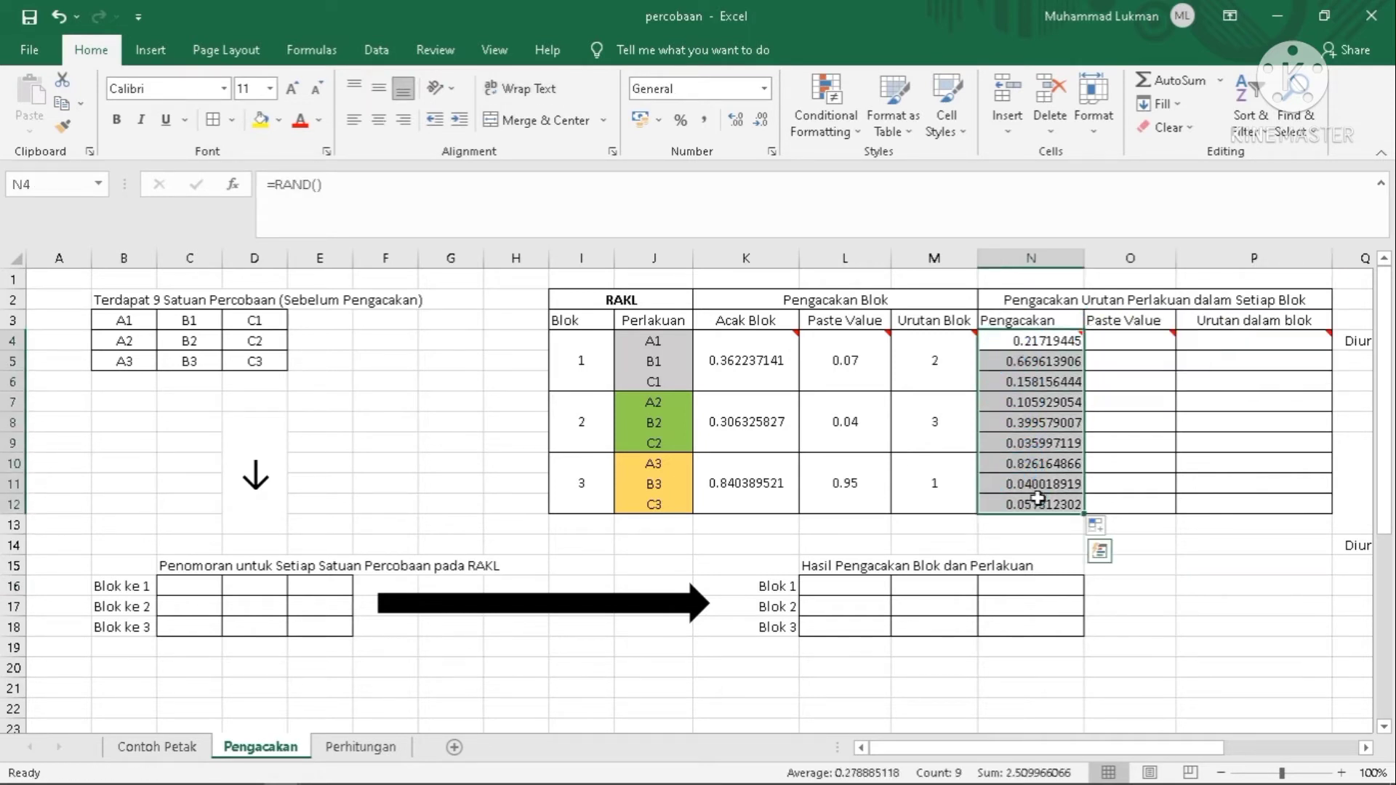
click(1114, 338)
right_click(1127, 344)
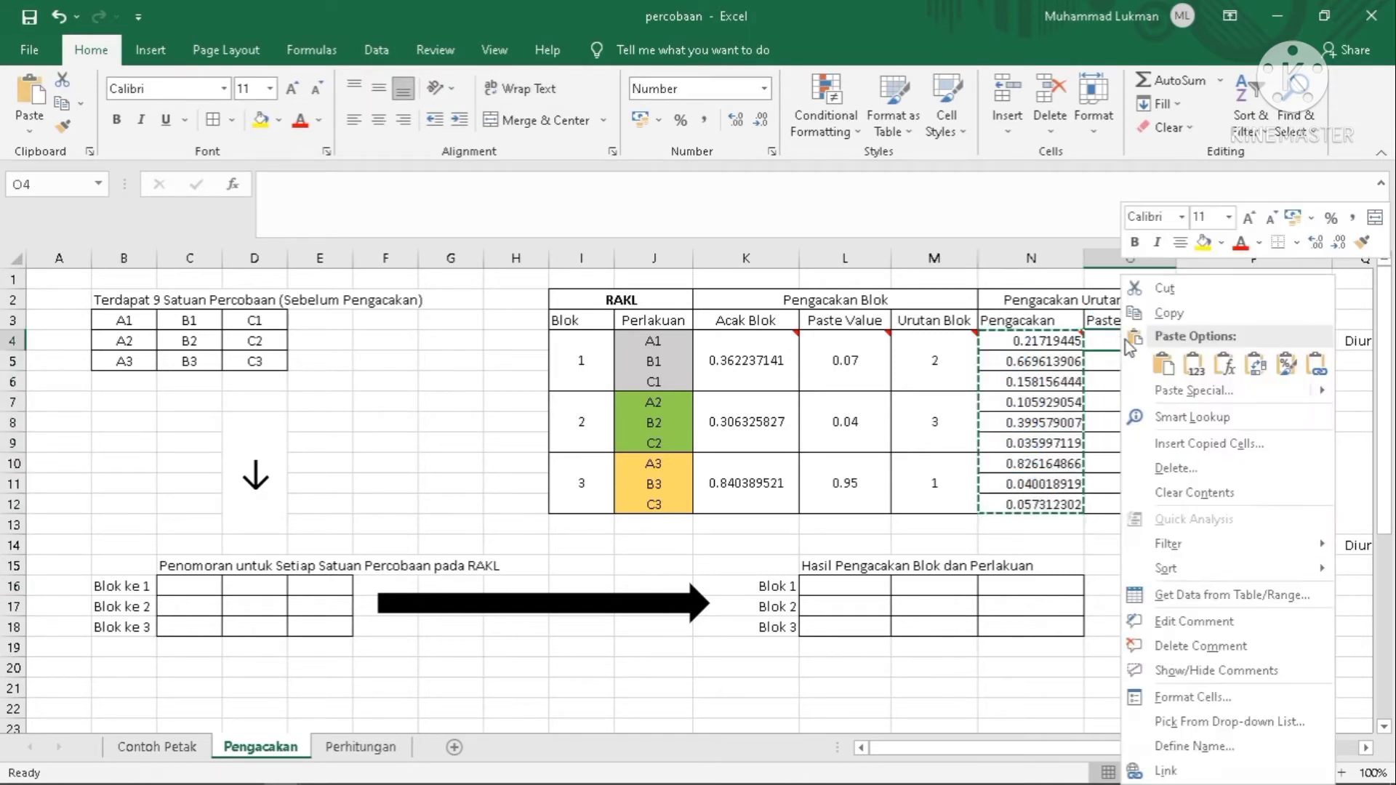
click(1193, 364)
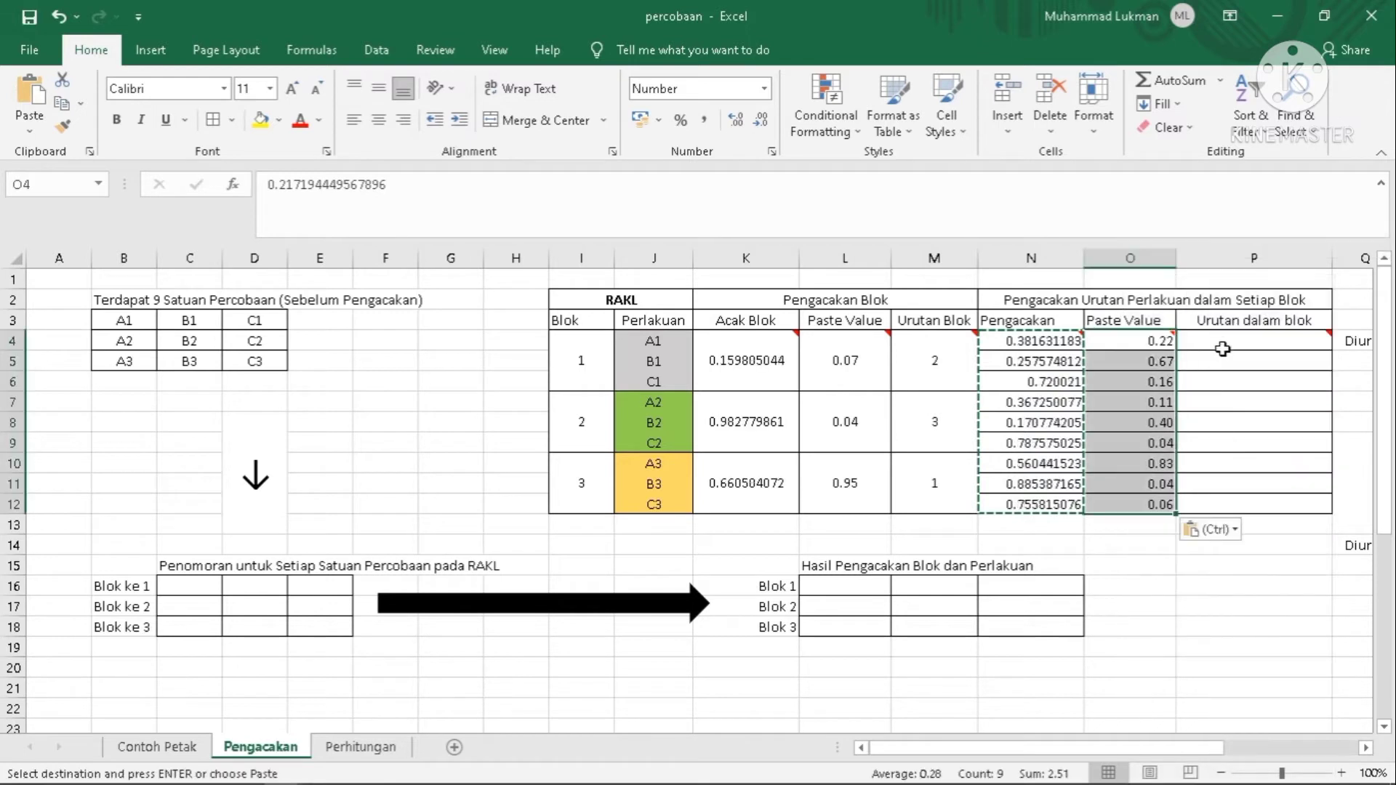
Number the block 3 treatments under Urutan dalam blok: 1 for A3, 3 for B3 and 2 for C3
click(1222, 342)
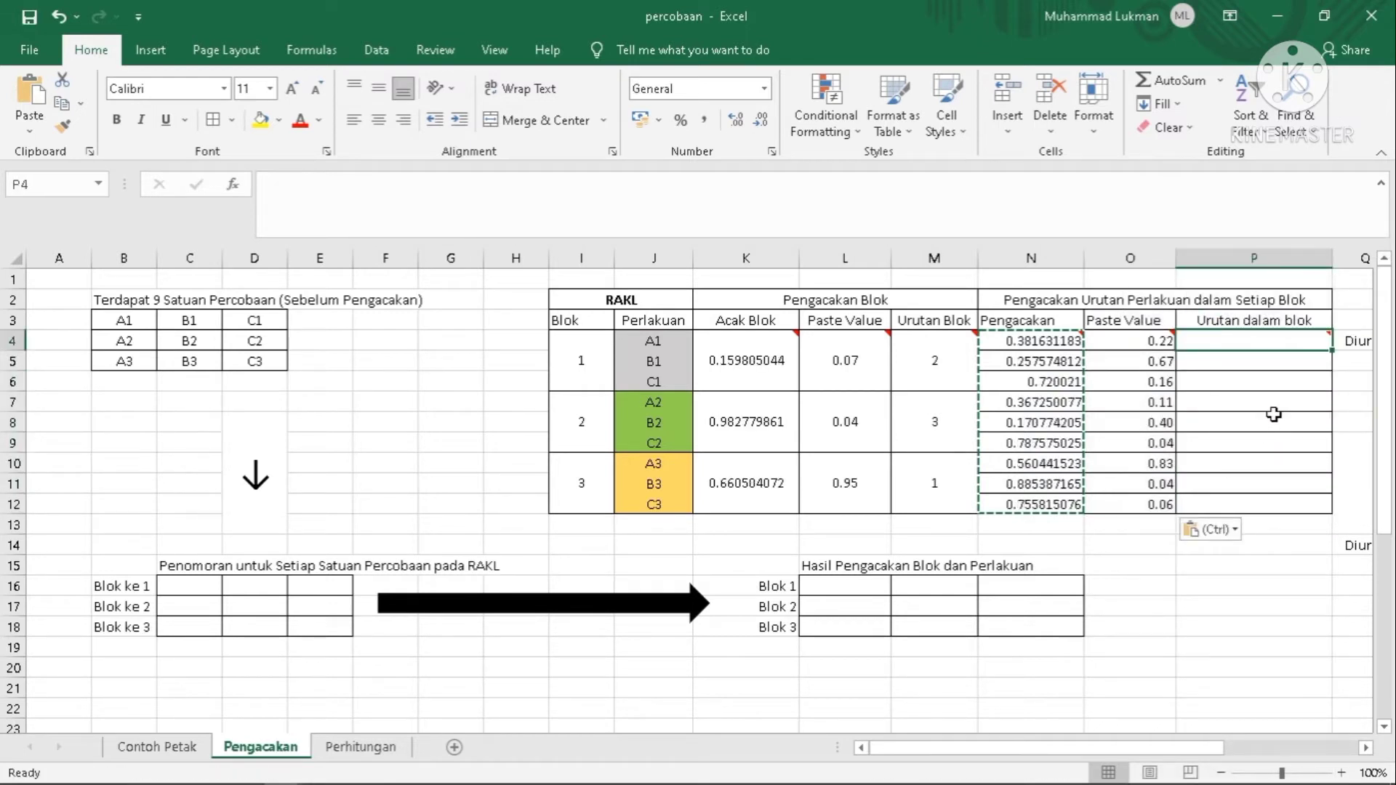
click(1231, 463)
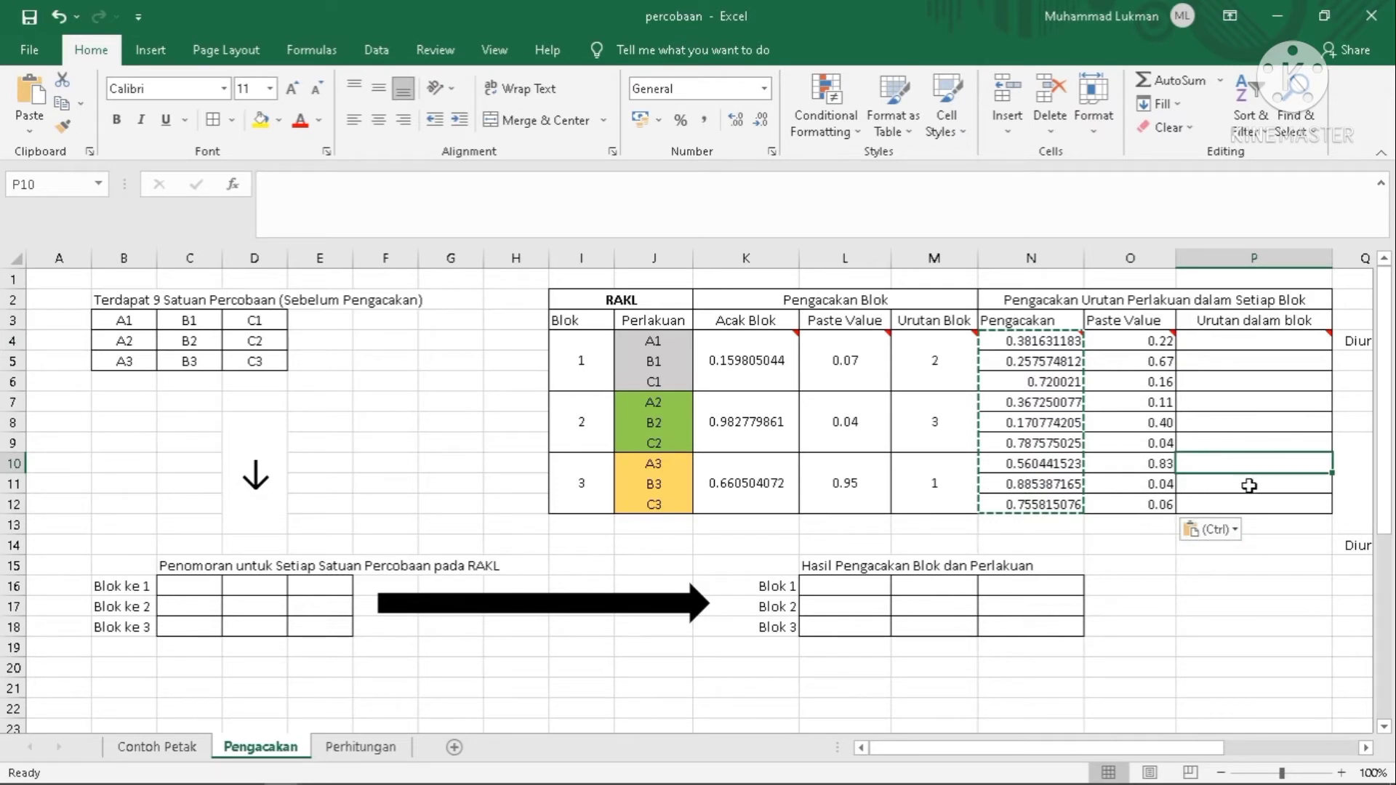
text(1)
key(Return)
click(1209, 500)
text(2)
click(1204, 485)
text(3)
key(Return)
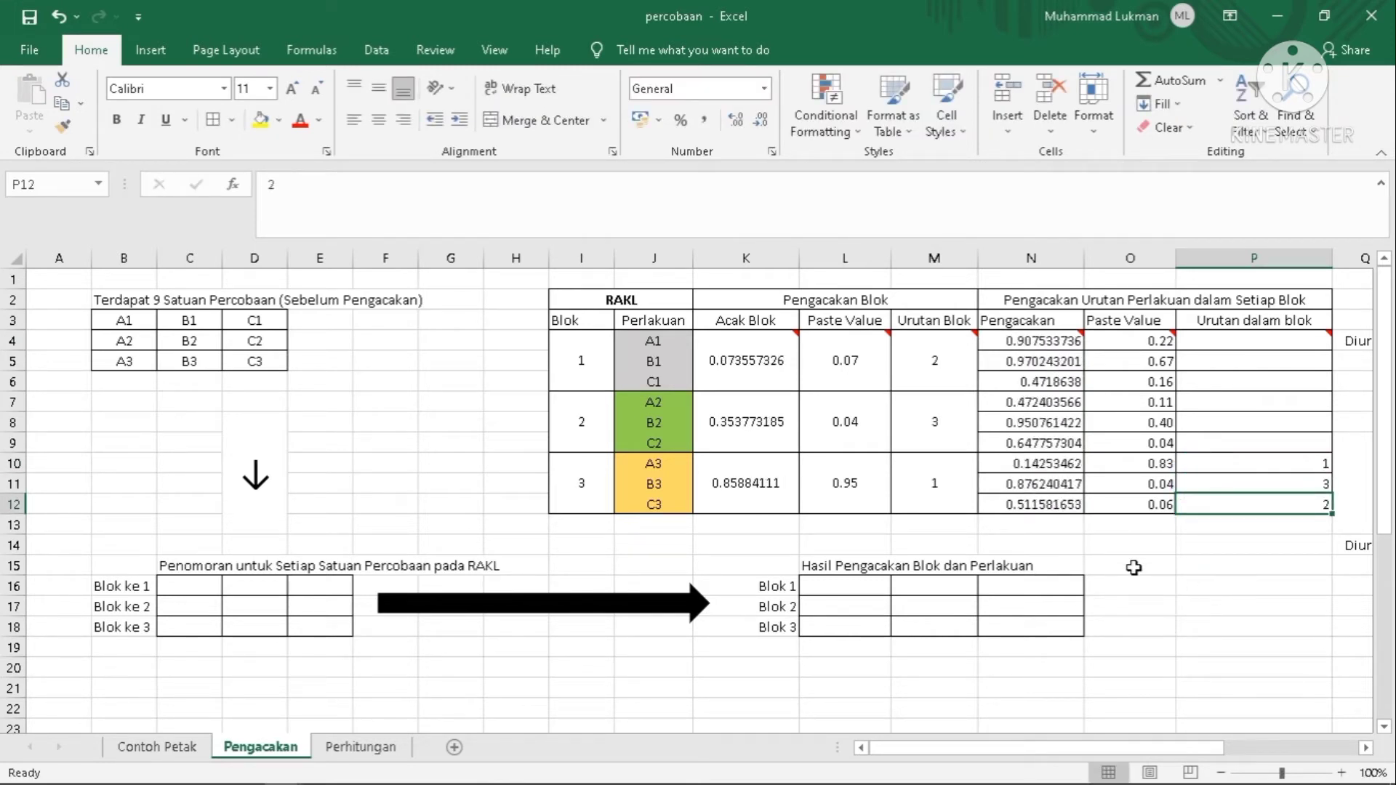
Fill the Blok ke 1 row of the numbering table with A3, B3 and C3 in C16:E16
click(184, 592)
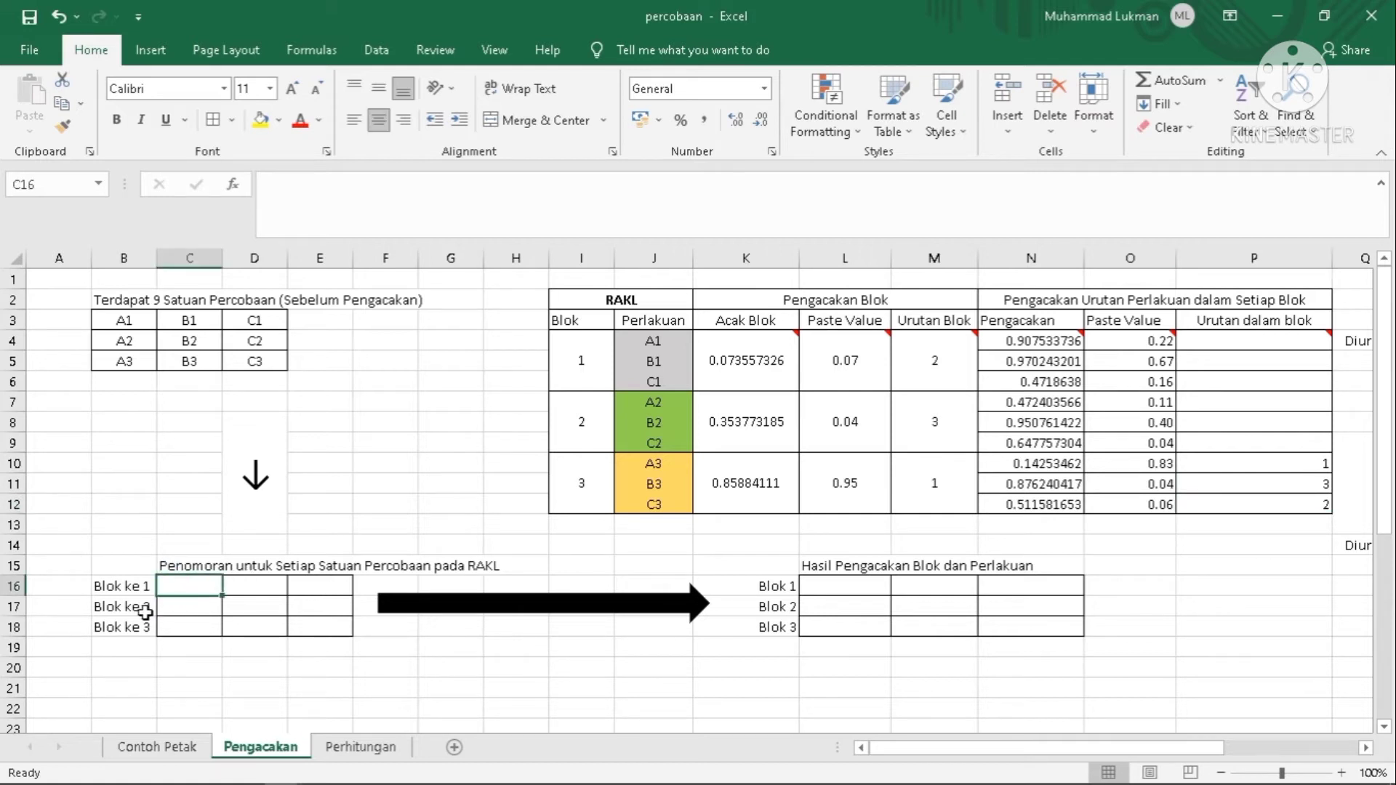
click(927, 497)
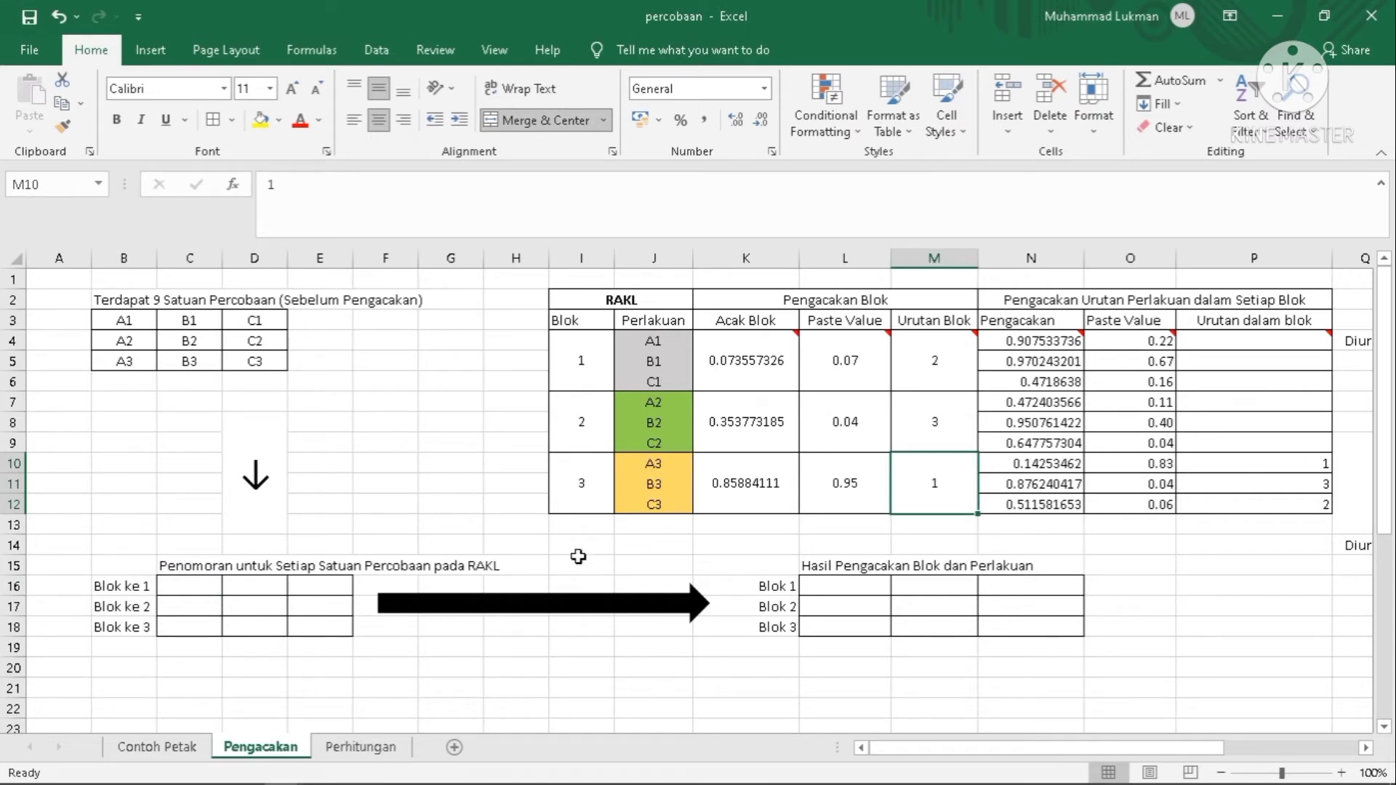
drag(656, 465, 645, 488)
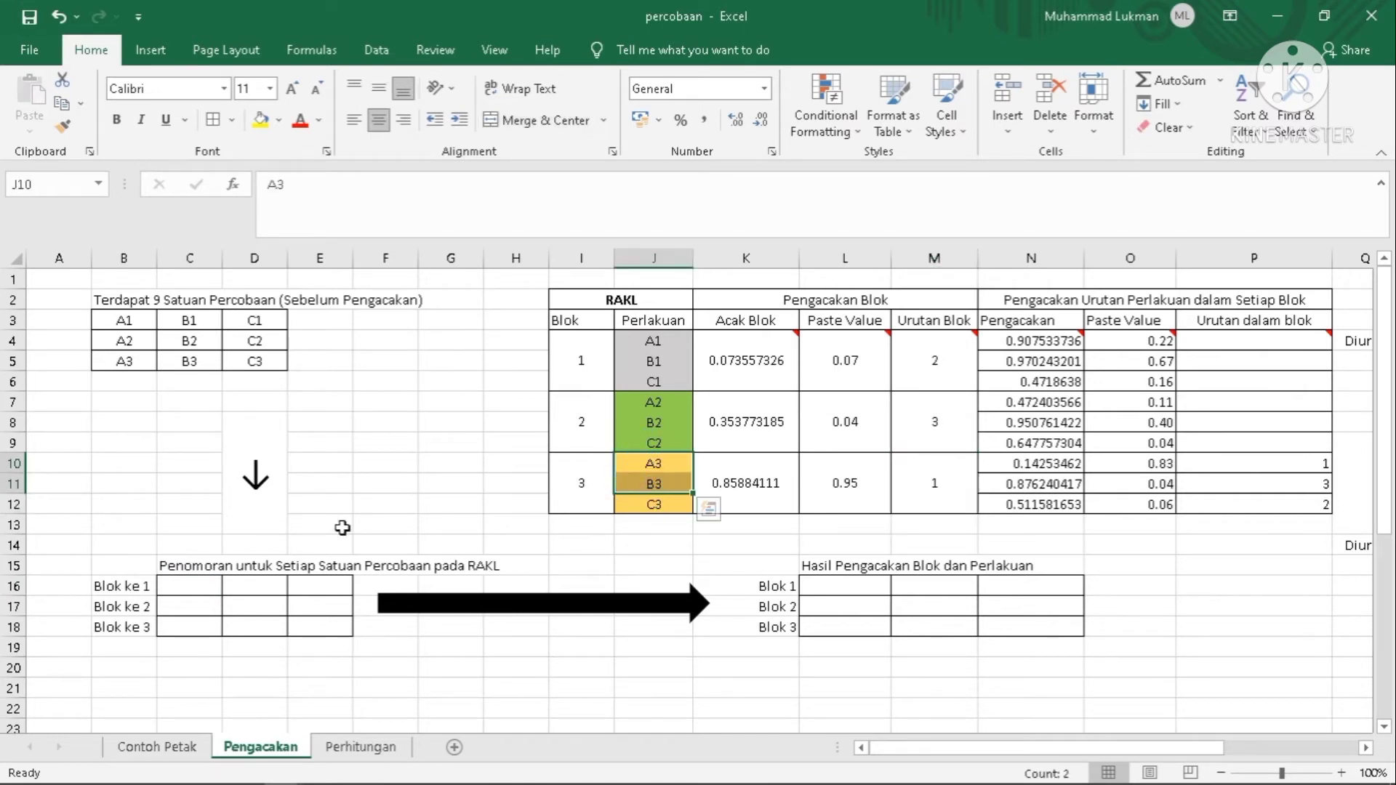
click(184, 584)
text(A3)
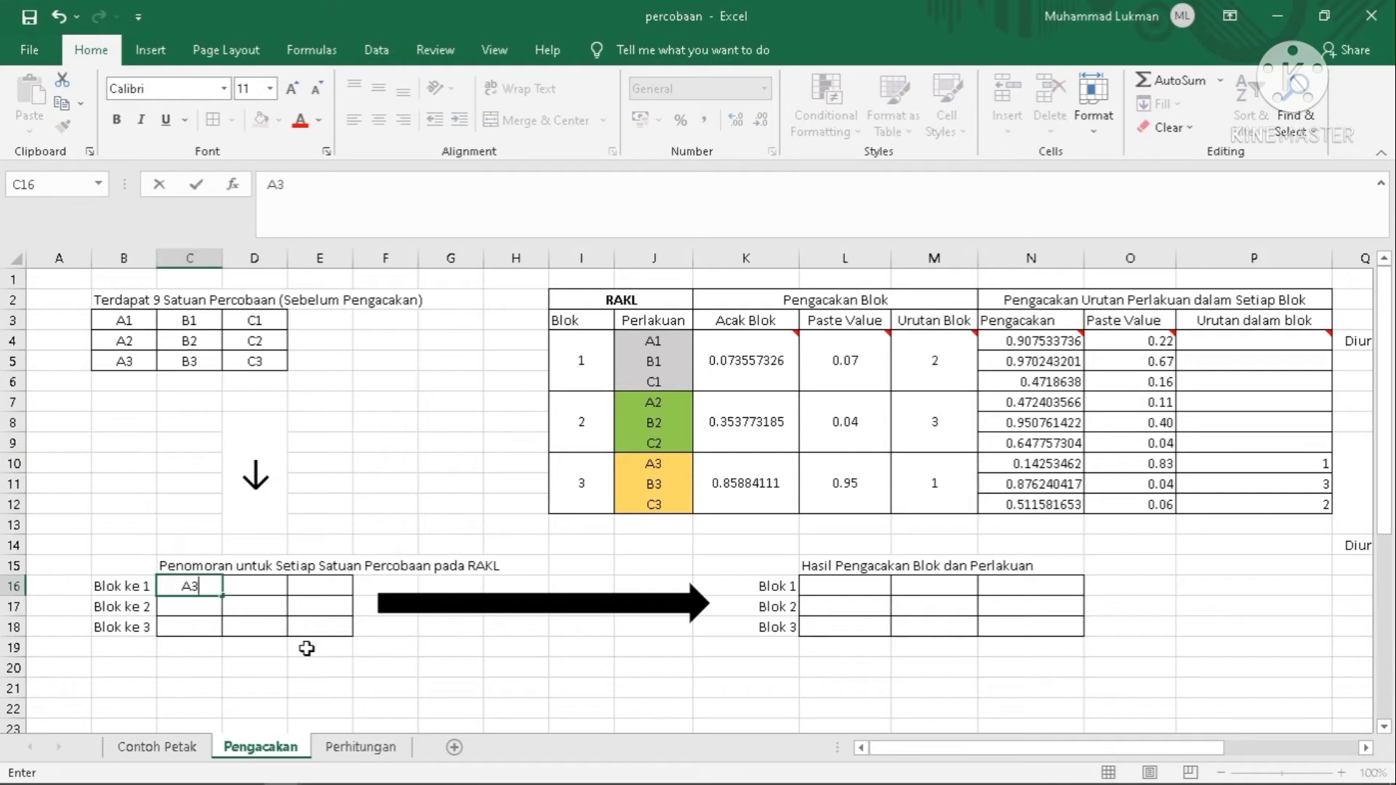
click(251, 587)
text(B3)
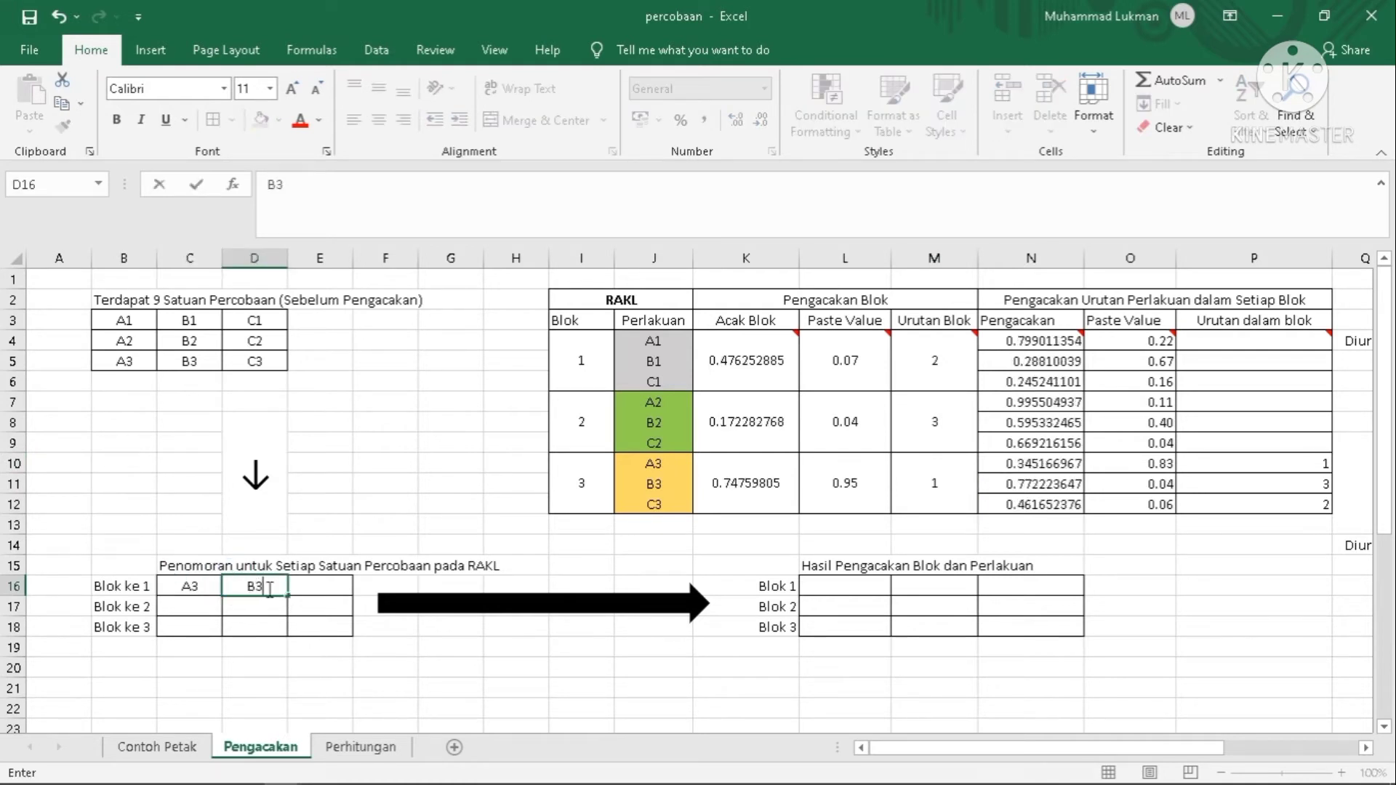
click(331, 586)
text(C3)
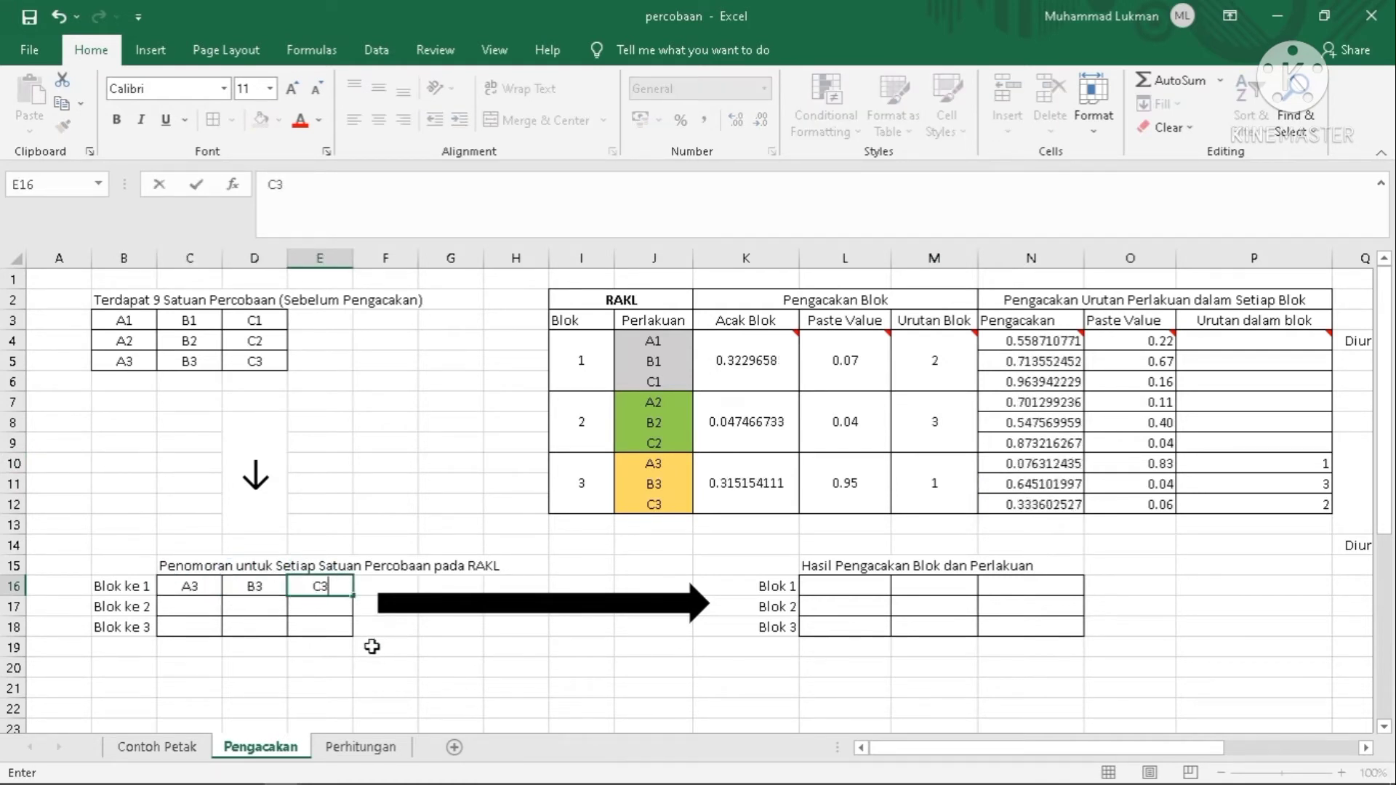
Examine the Urutan dalam blok numbers of A3, B3 and C3 that decide the treatment order for Blok 1 in the results table
click(179, 605)
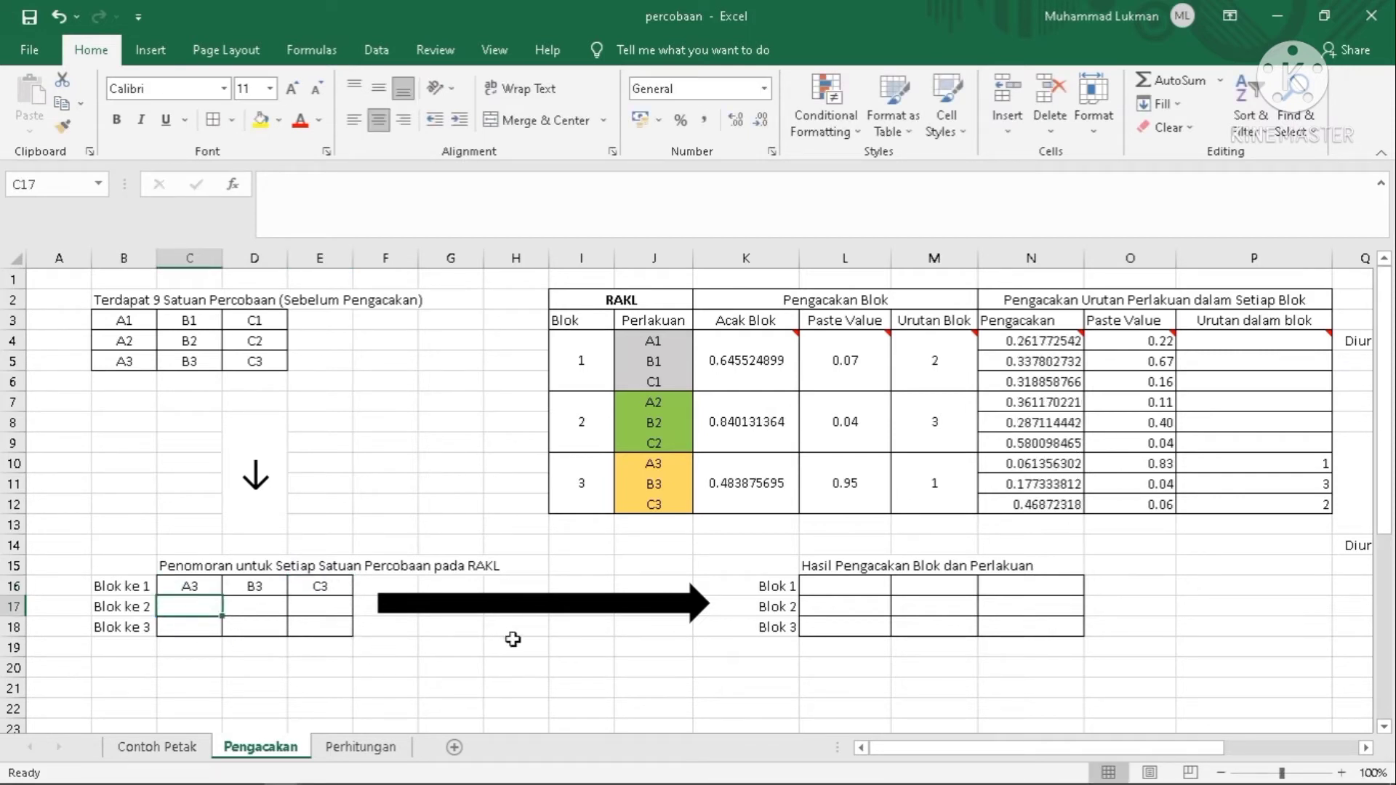
click(858, 585)
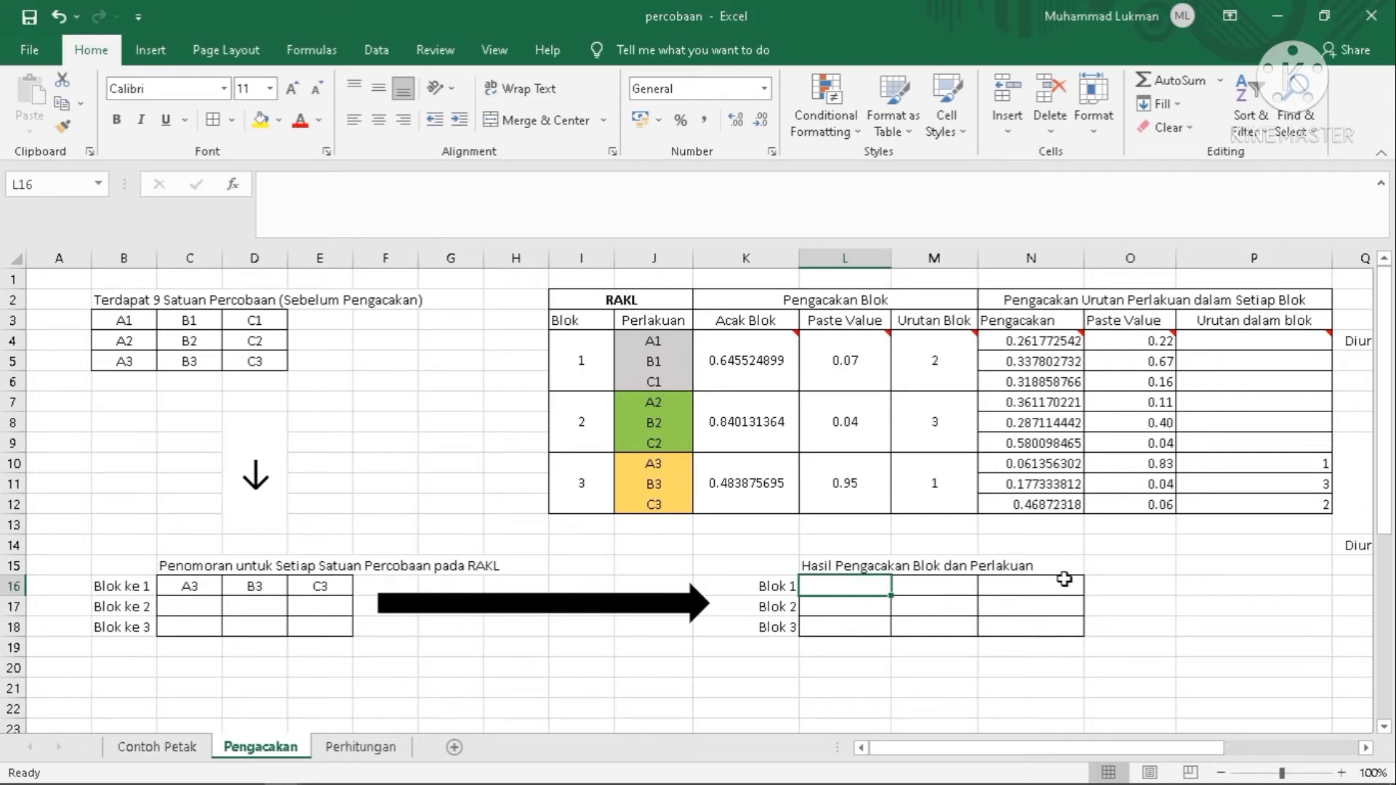
click(1290, 465)
click(1308, 502)
click(1301, 482)
click(1301, 464)
click(1300, 483)
click(1288, 502)
click(1295, 463)
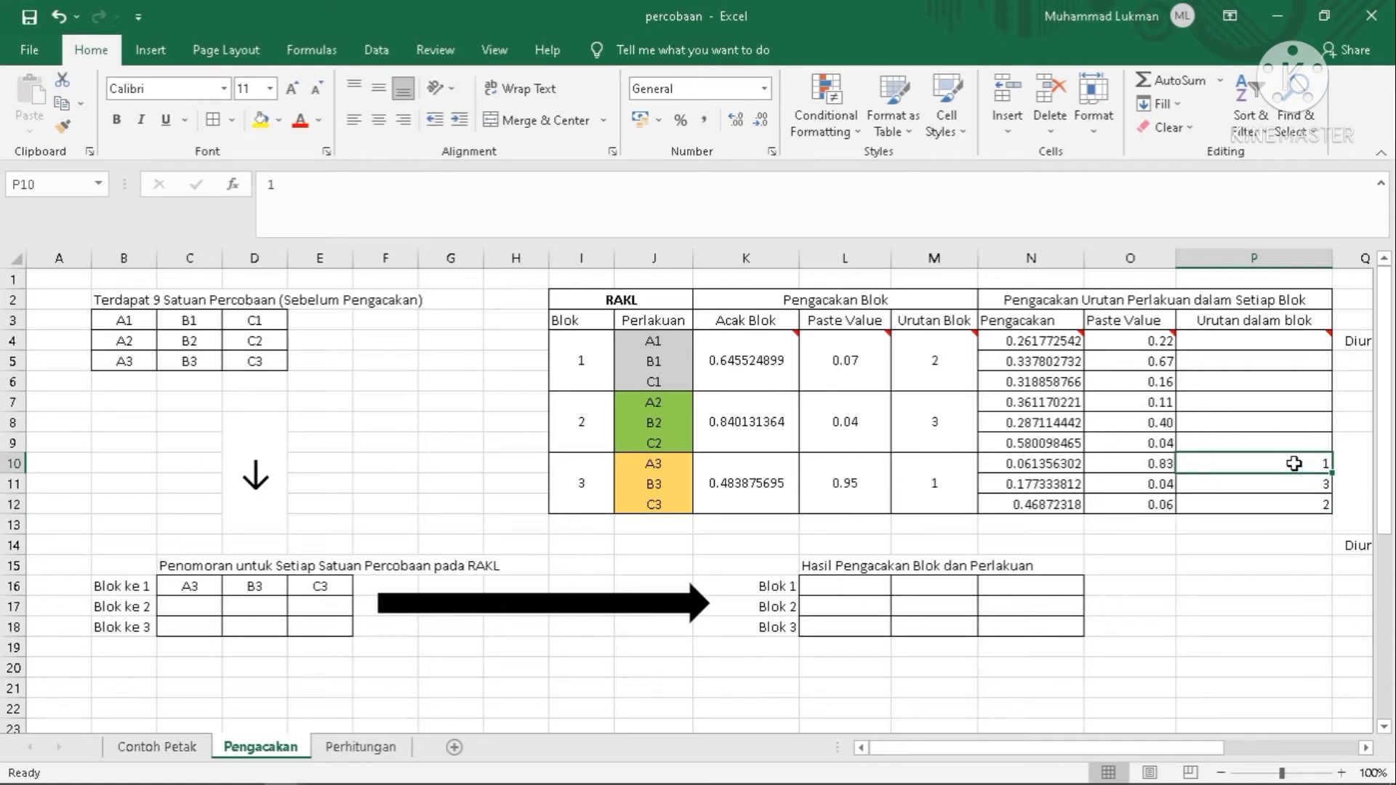
Fill the Blok 1 row of the Hasil Pengacakan table with A3, C3 and B3 in L16:N16
click(829, 587)
text(A3)
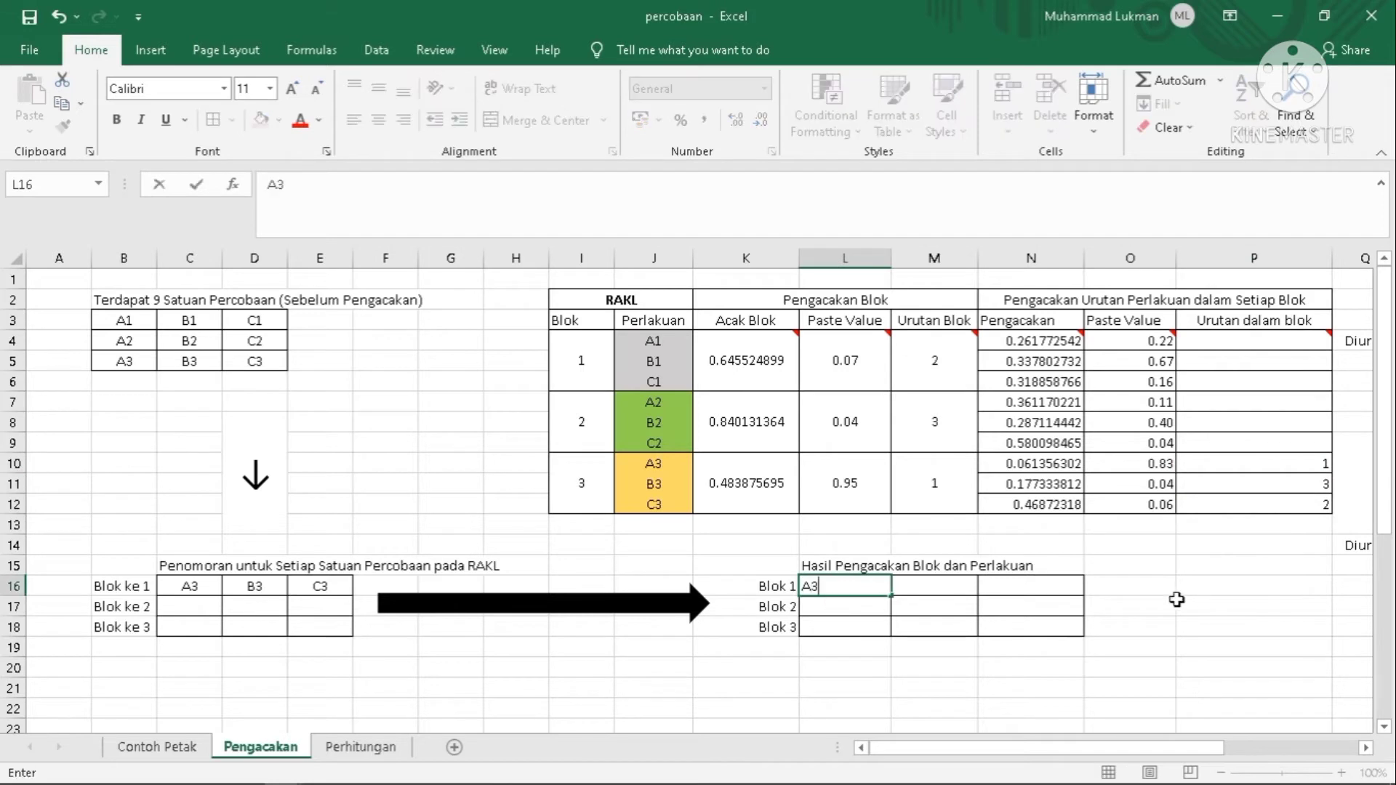
click(1277, 483)
click(1273, 502)
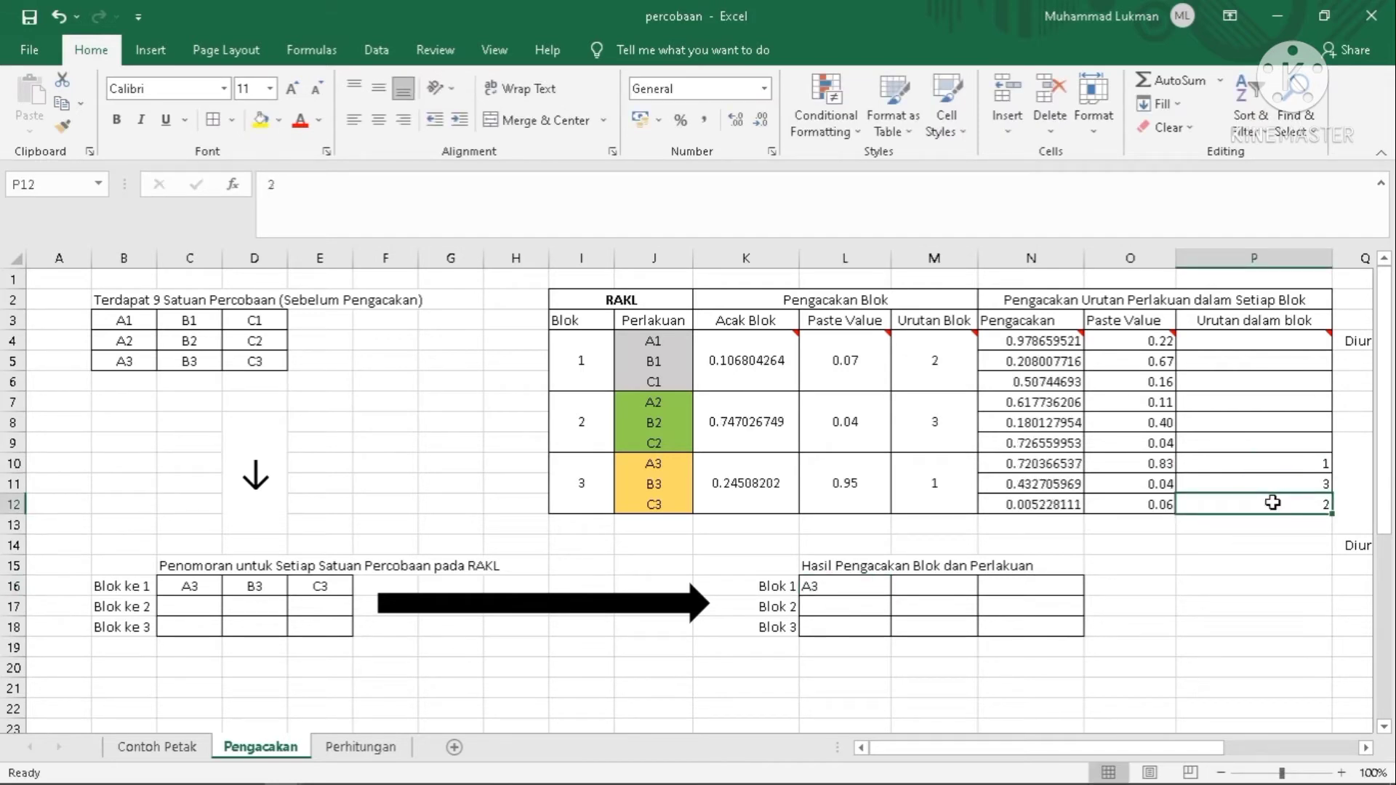
click(930, 590)
text(C3)
click(1035, 587)
text(B3)
click(1000, 625)
click(170, 582)
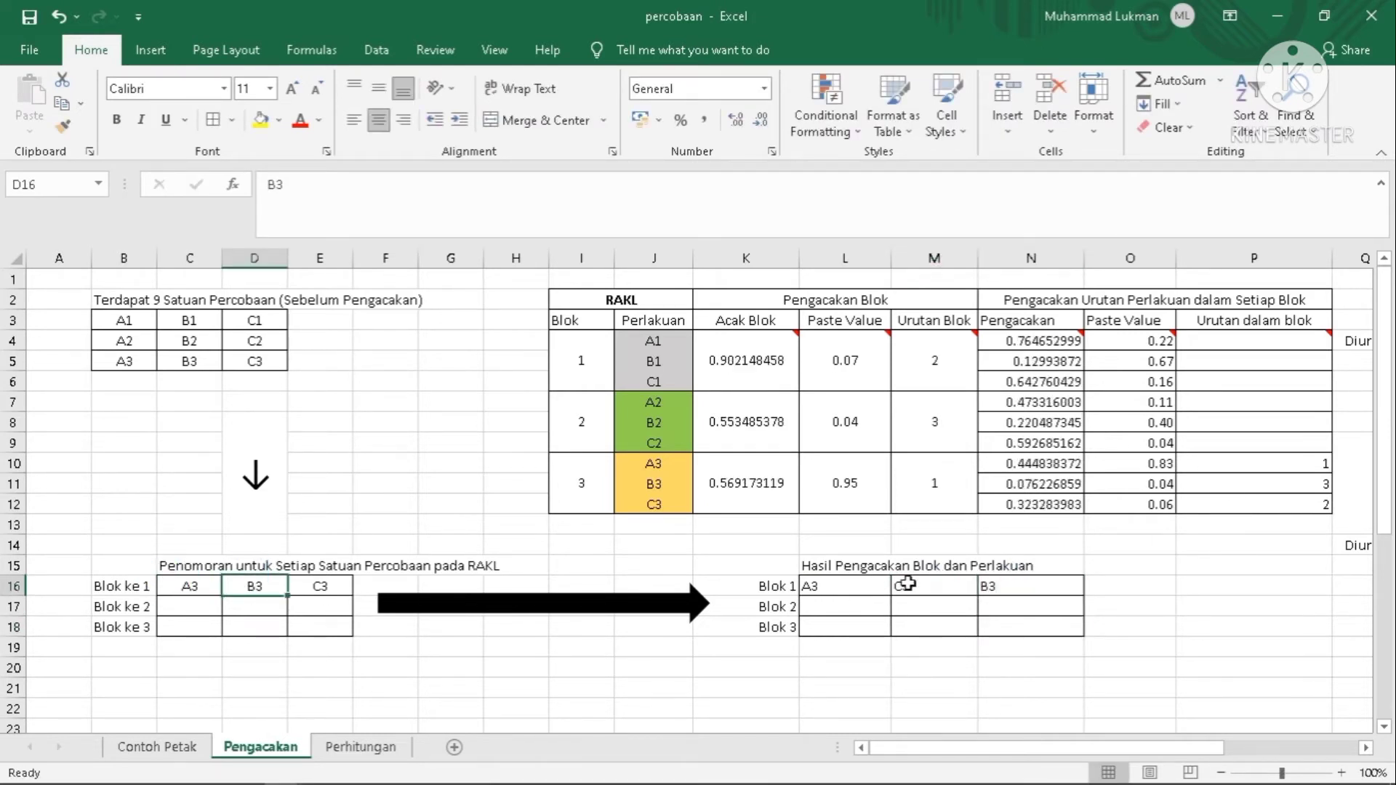
click(989, 585)
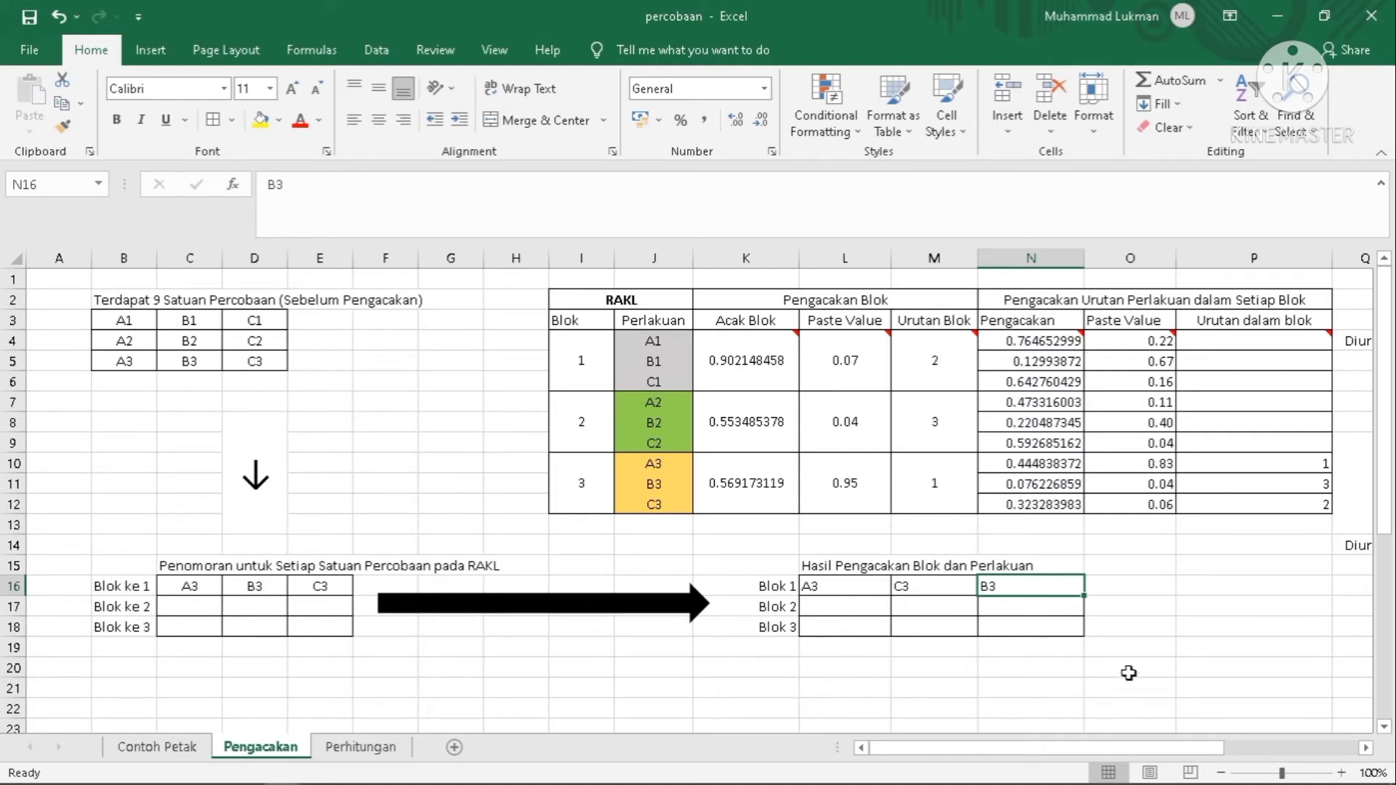
click(1138, 649)
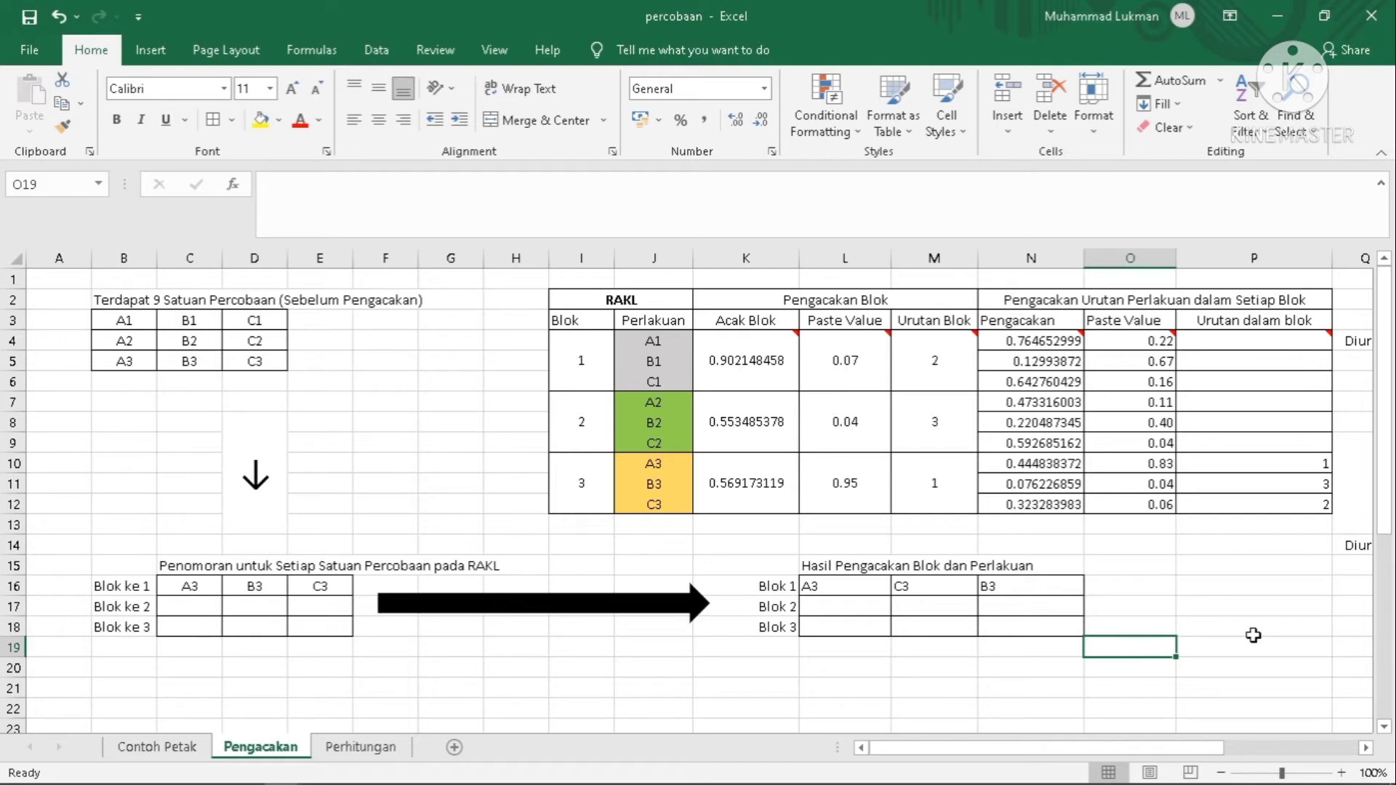
click(333, 747)
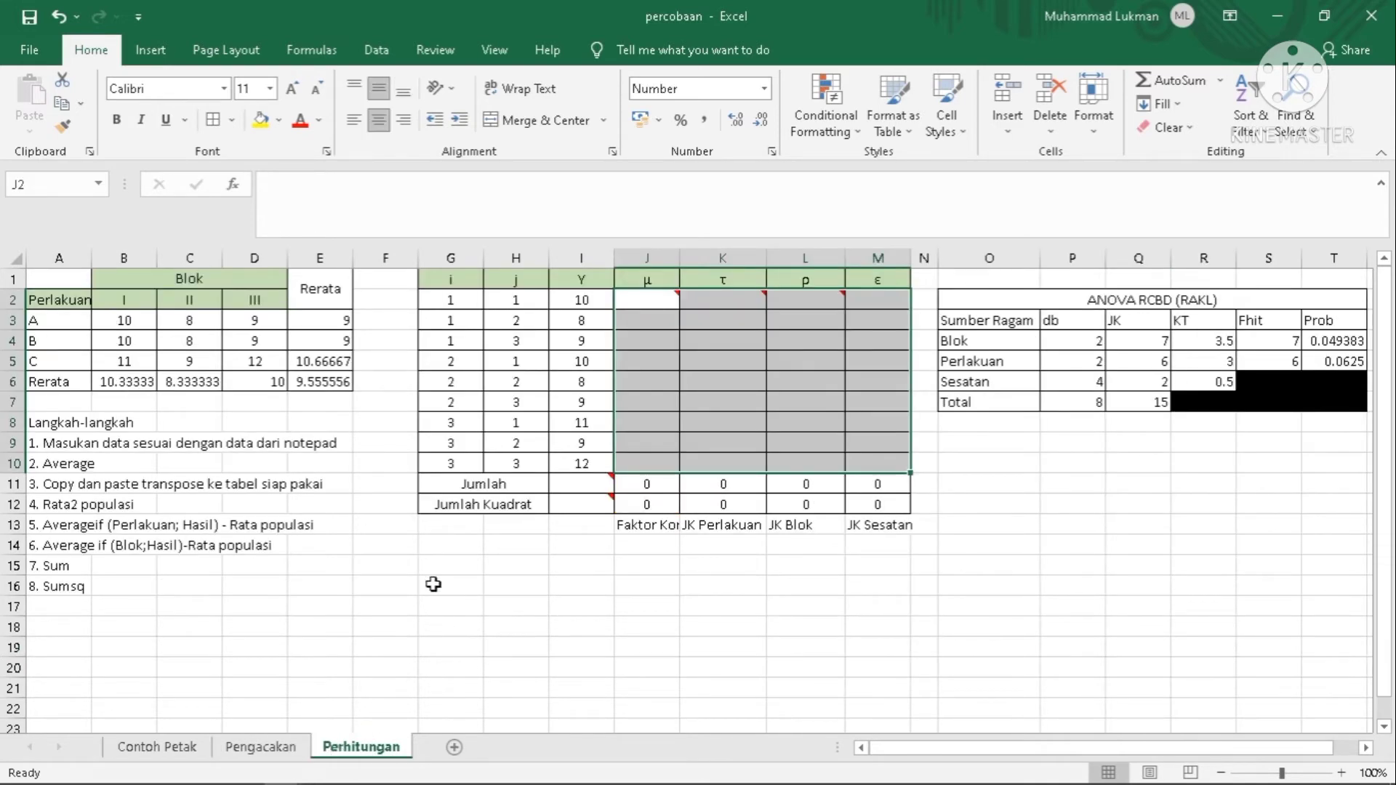
click(185, 750)
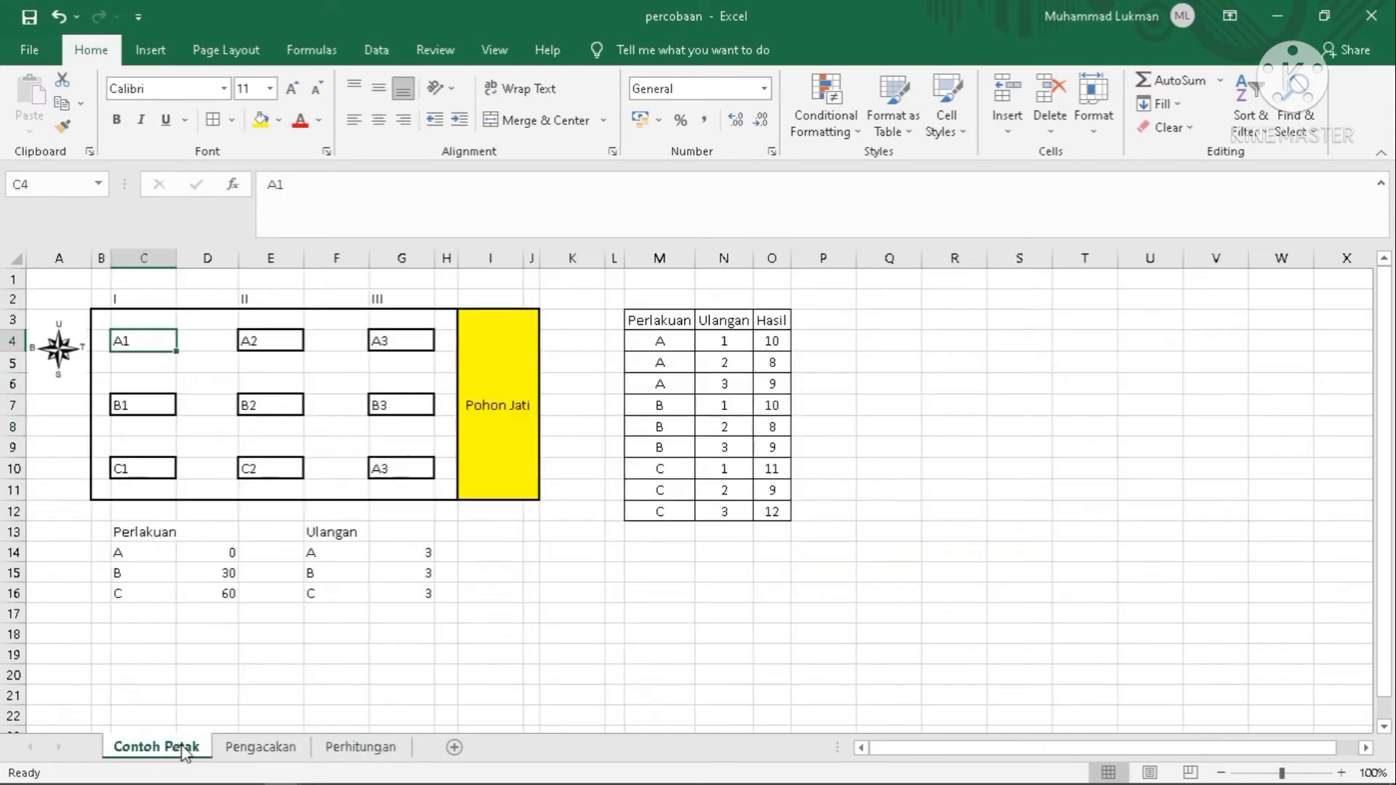
click(295, 752)
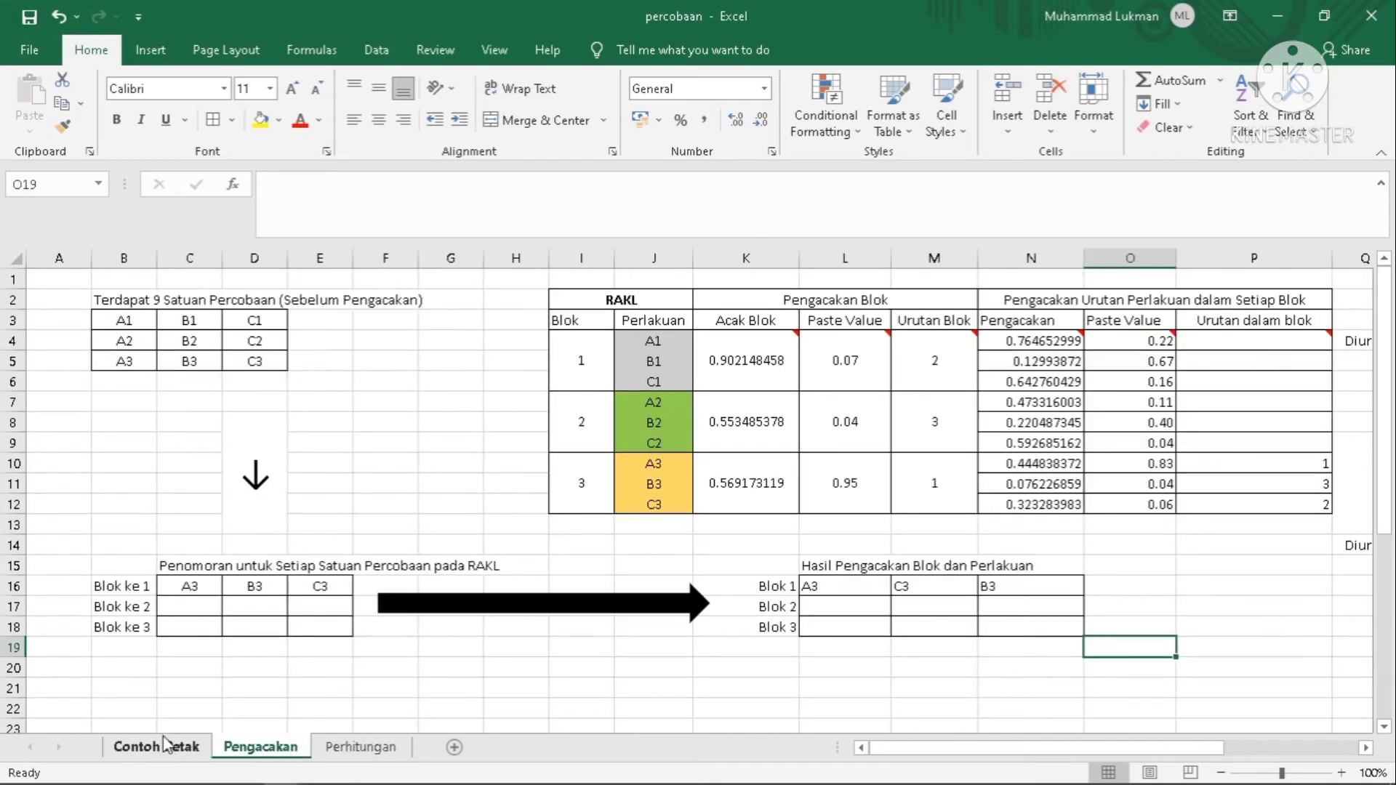
click(172, 746)
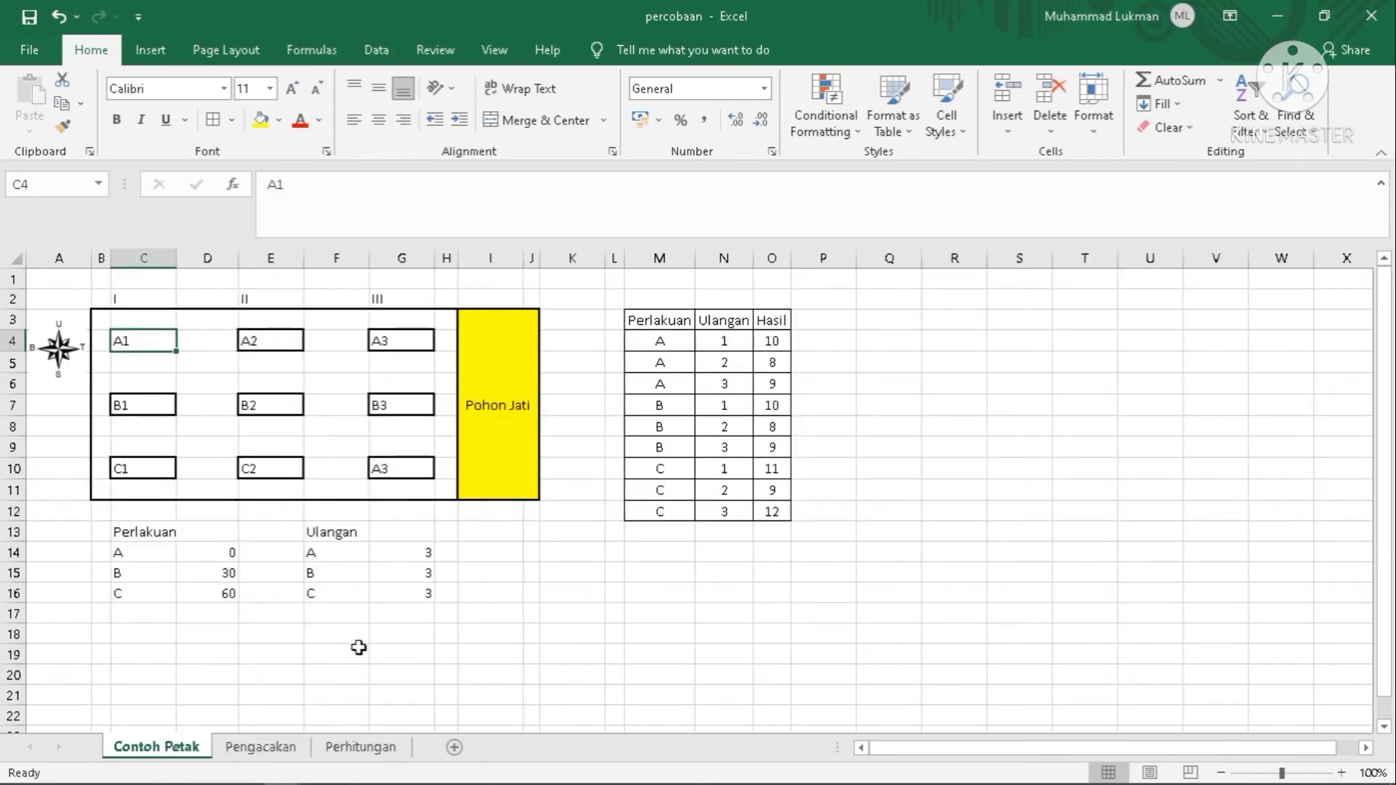
click(288, 749)
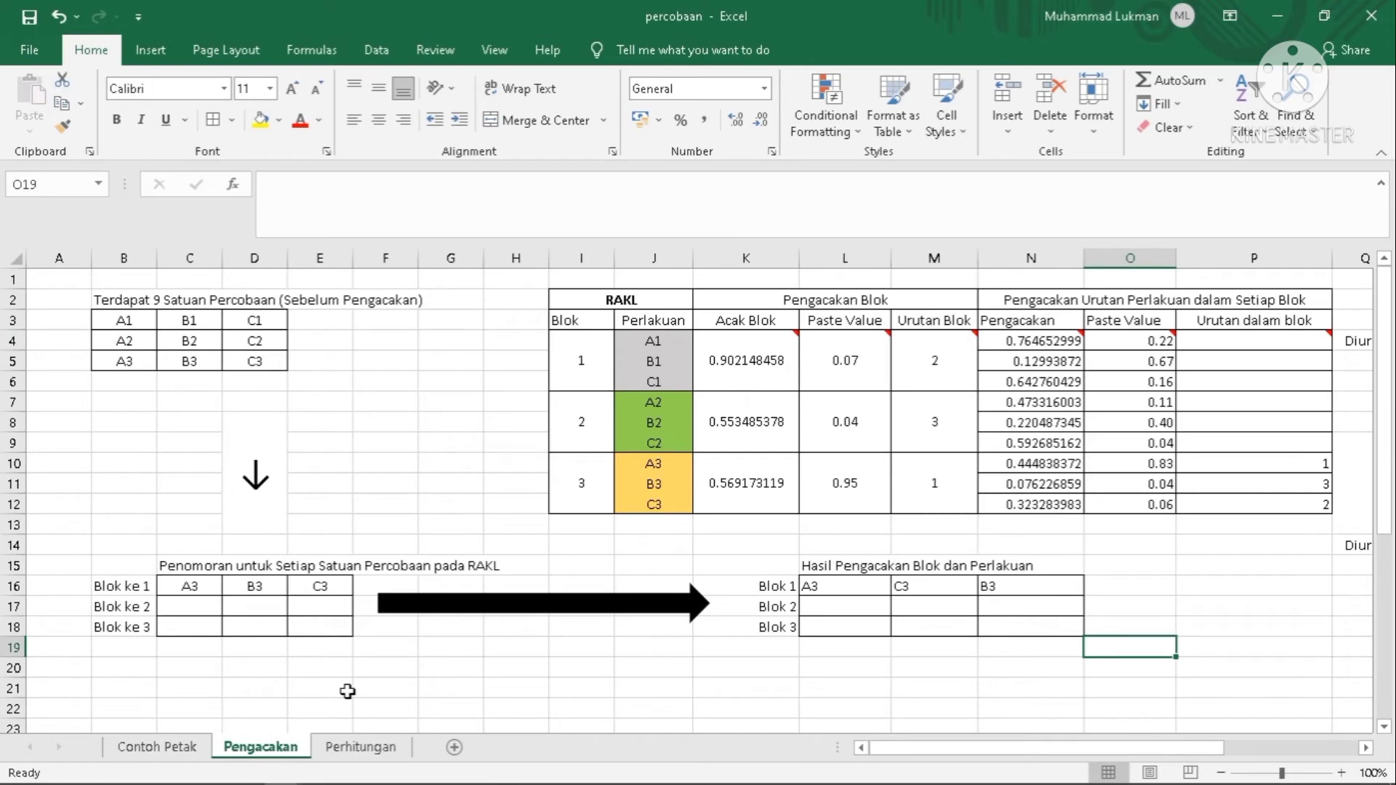
click(392, 748)
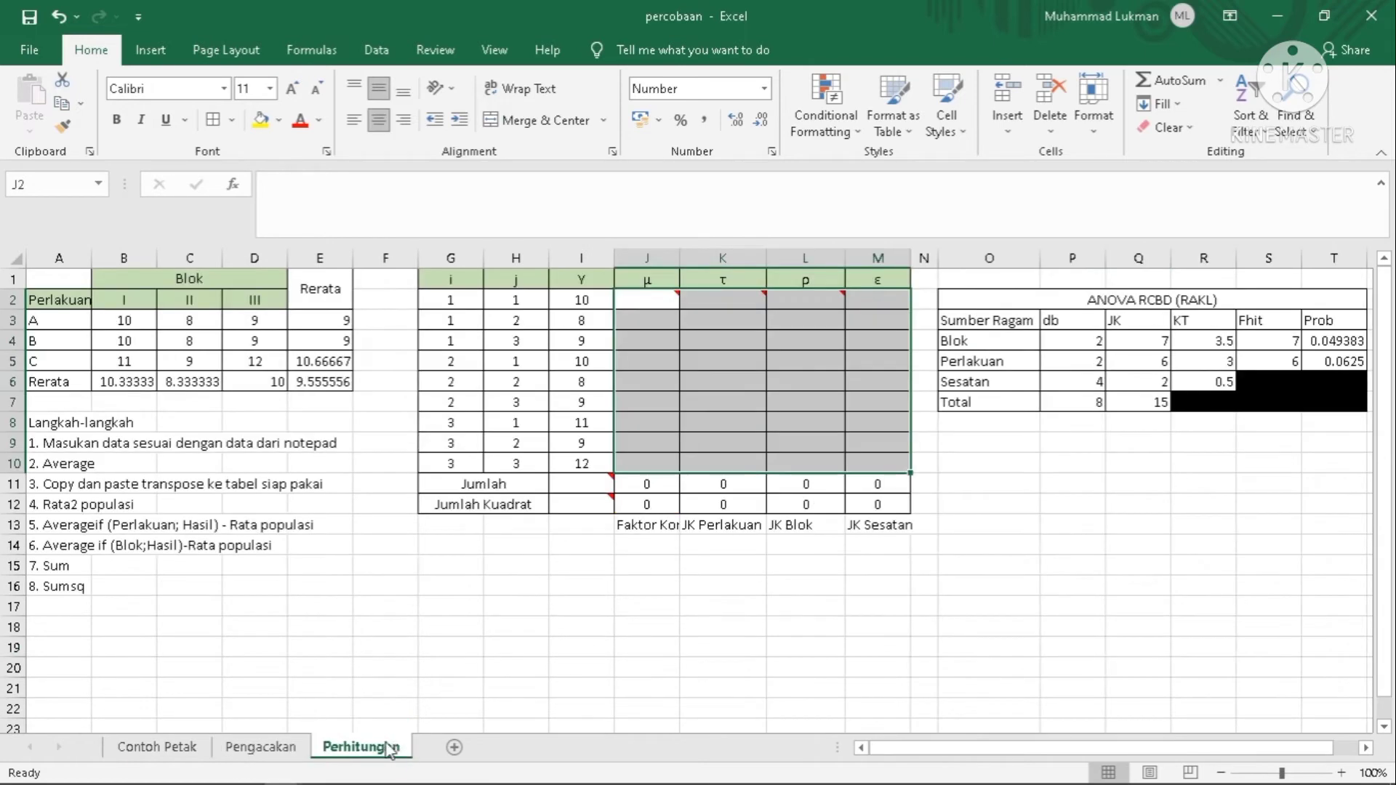
Examine the Perlakuan, Ulangan and Hasil data table on the Contoh Petak sheet
click(140, 745)
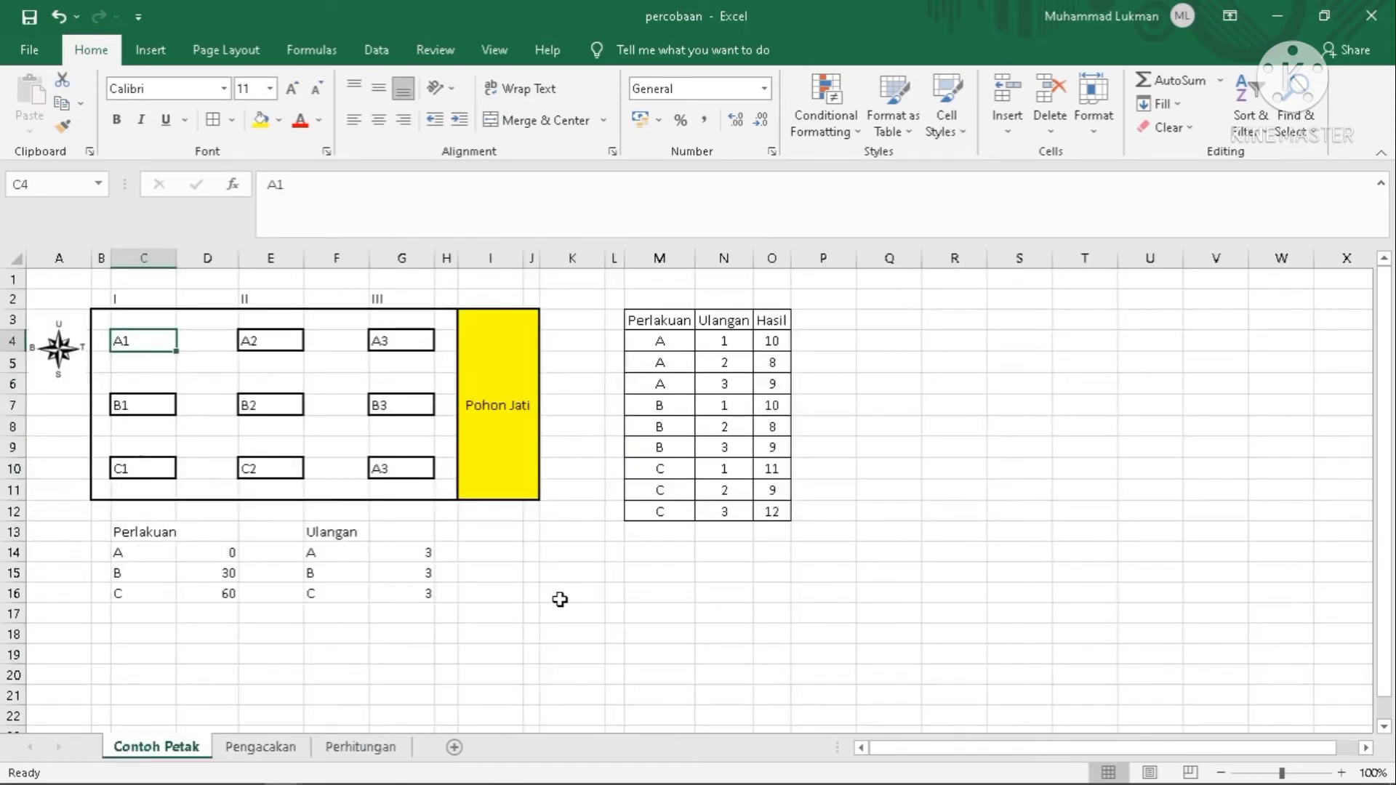
drag(657, 320, 803, 507)
click(818, 531)
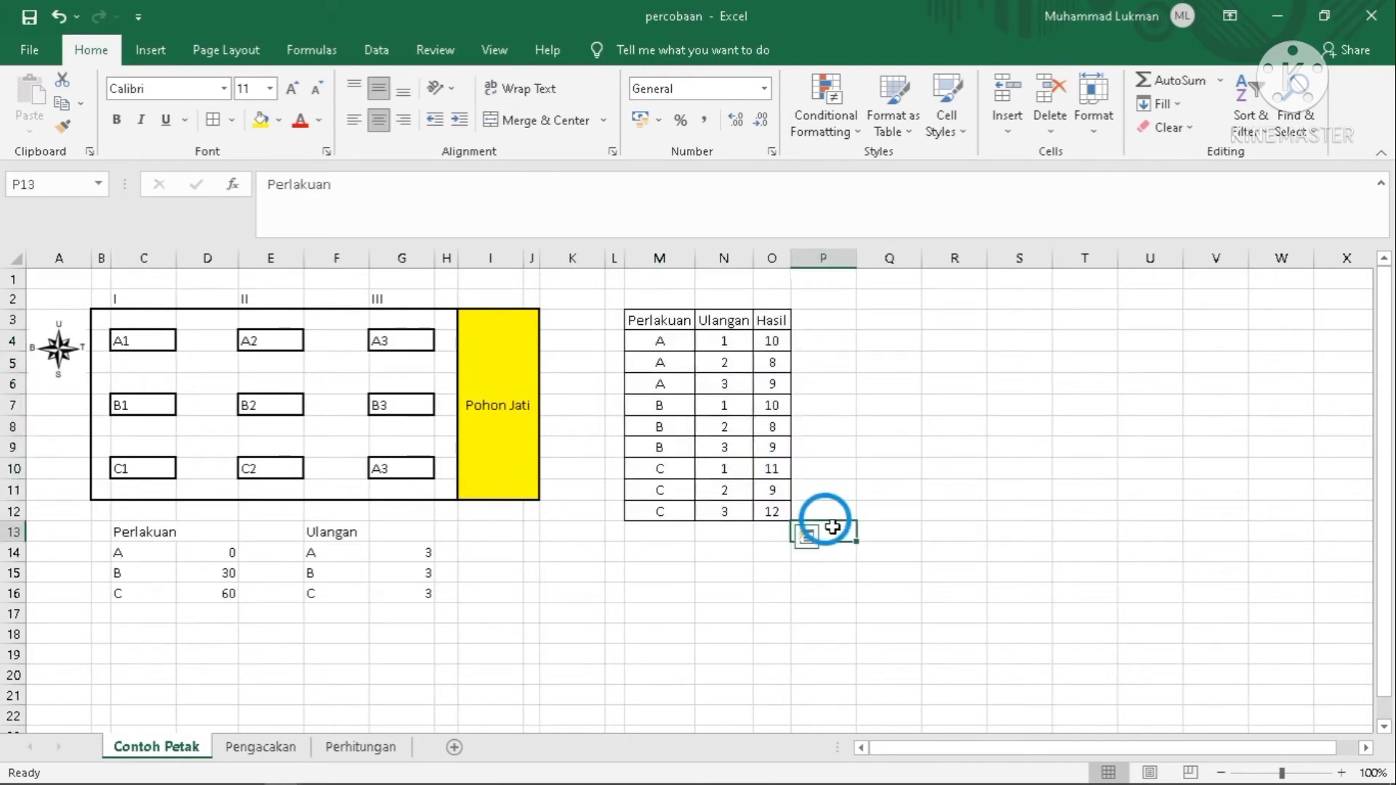
click(906, 509)
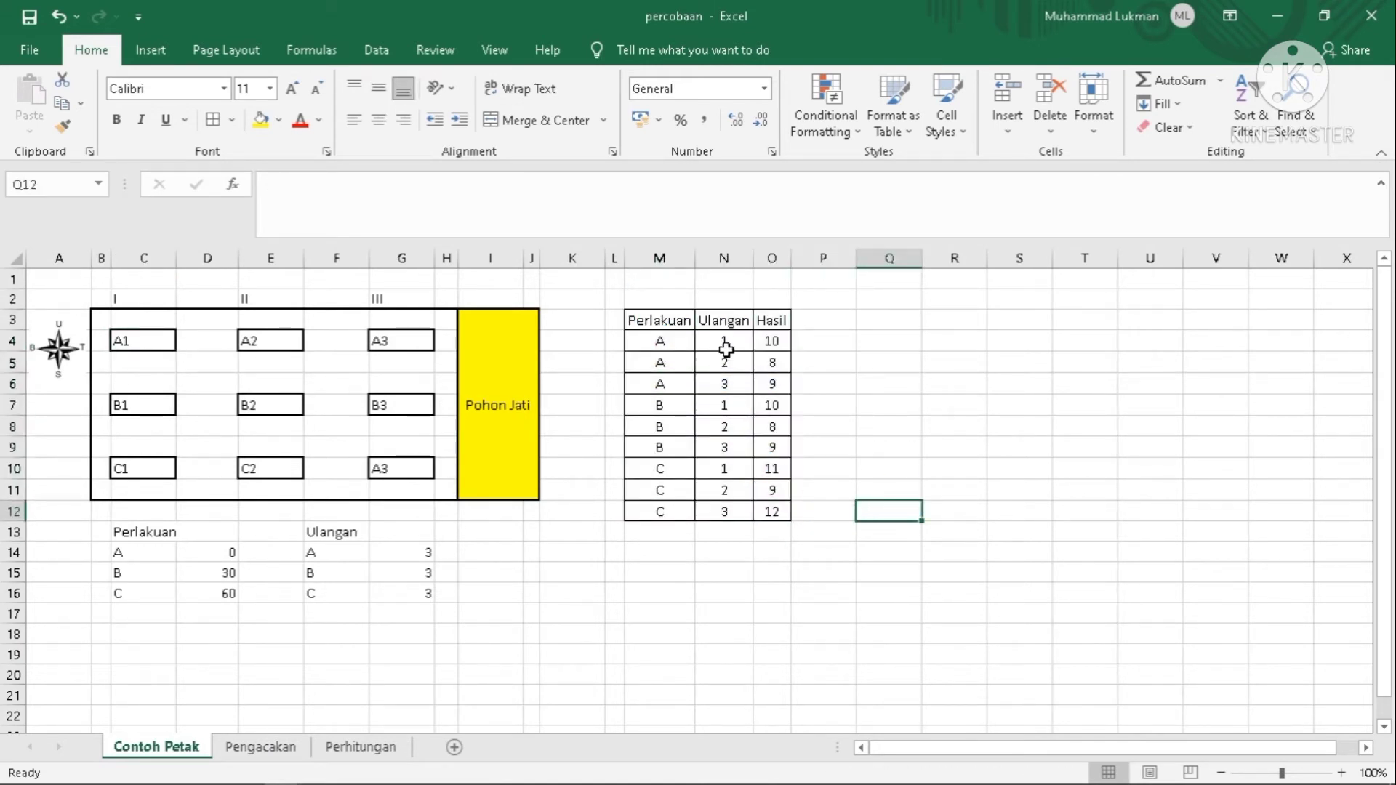
drag(774, 341, 772, 512)
click(885, 525)
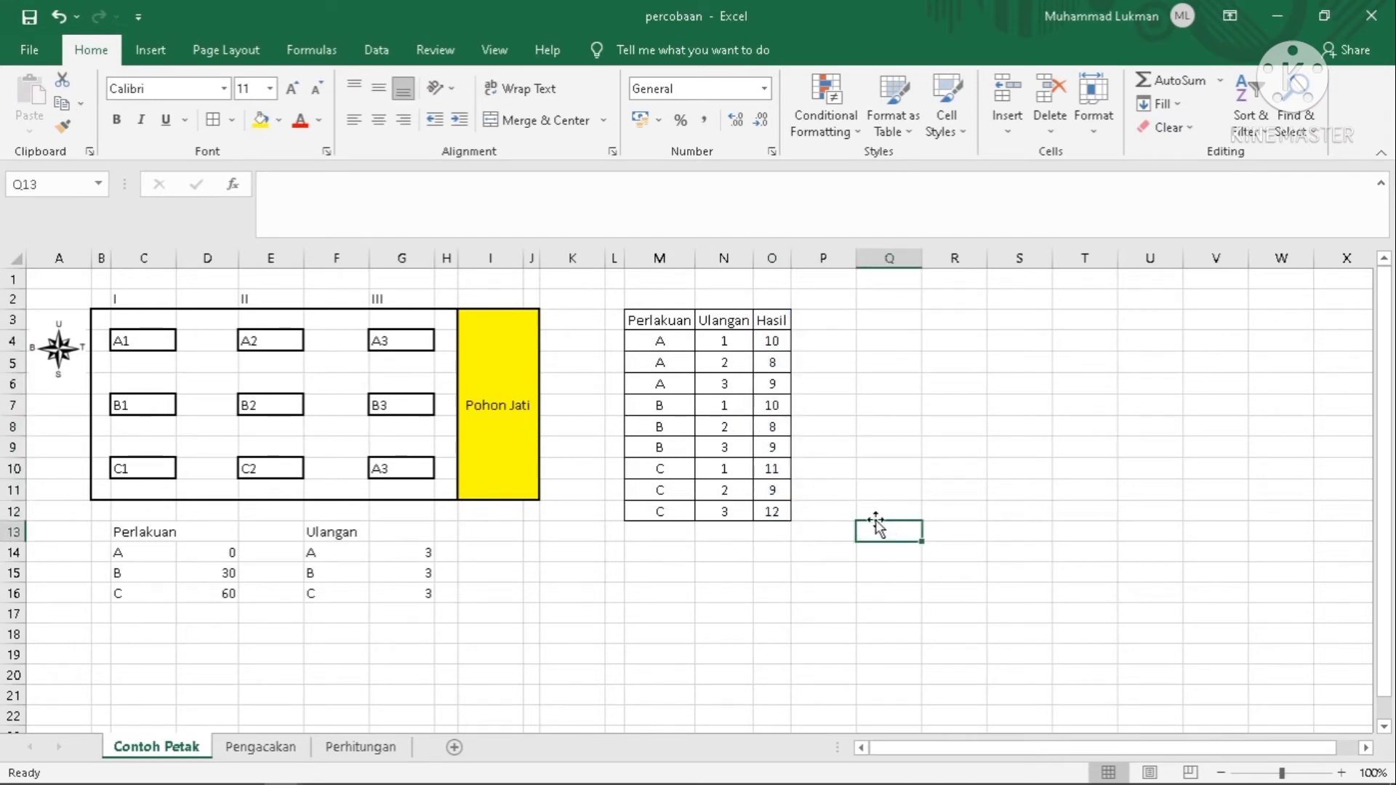
Examine the Perlakuan by Blok table on the Perhitungan sheet and read the comment on the first µ cell
click(333, 749)
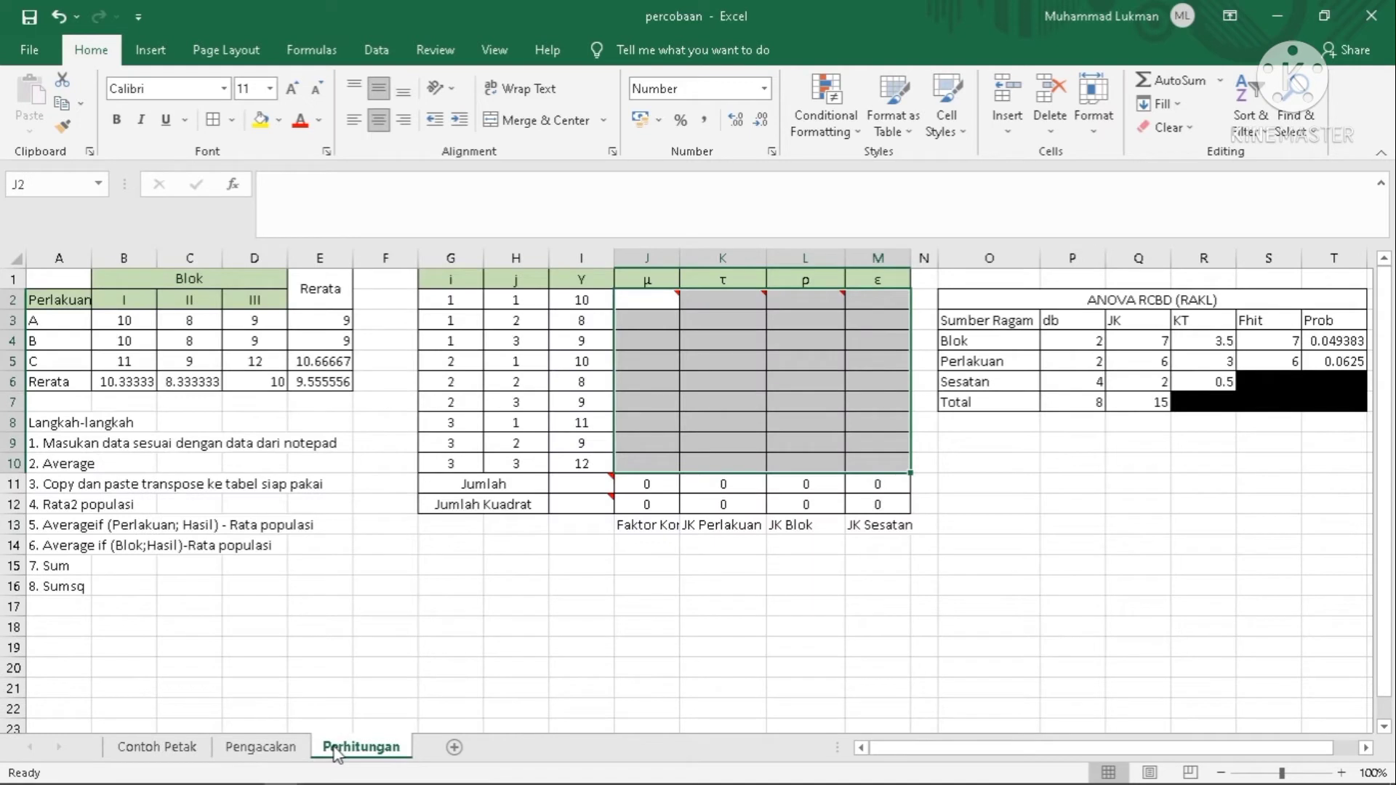
drag(50, 293, 305, 385)
click(289, 455)
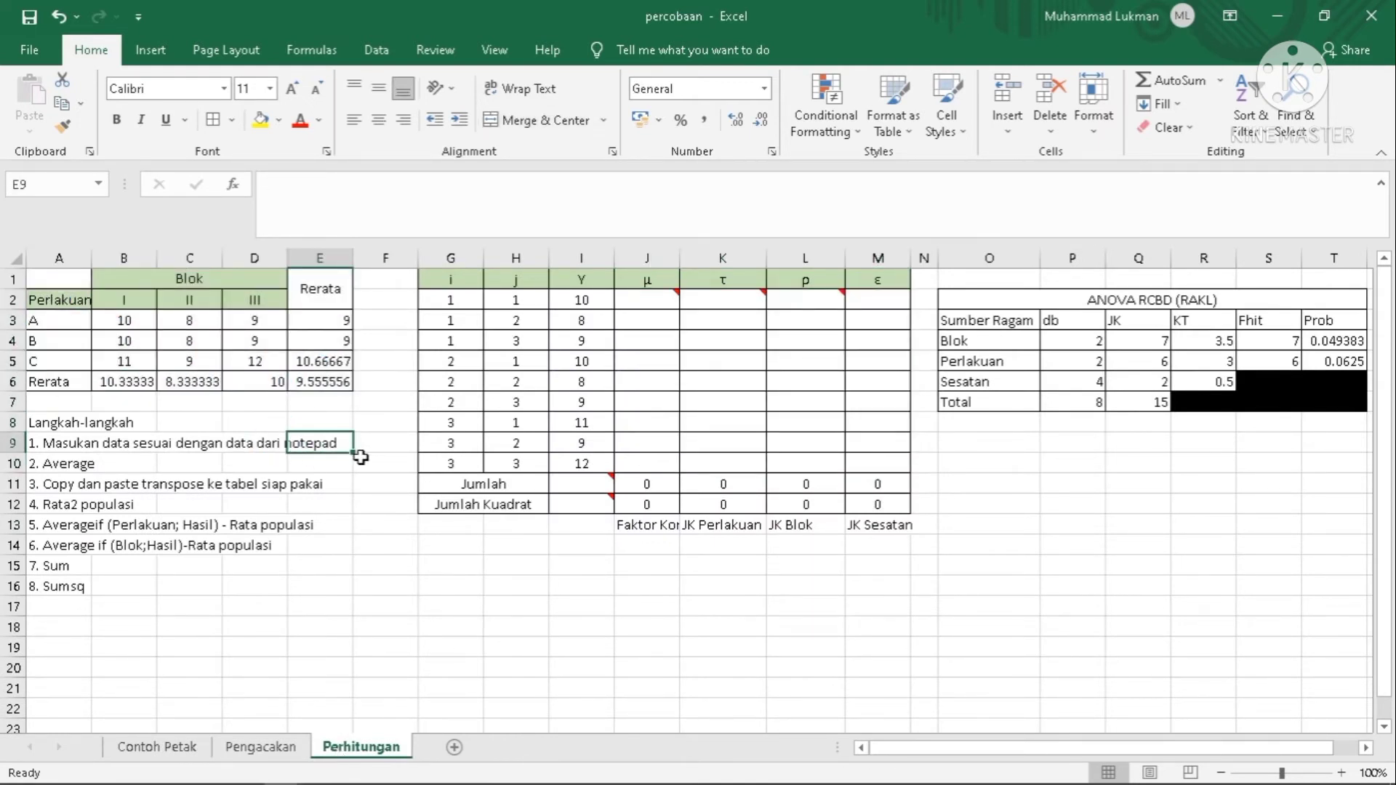
click(649, 307)
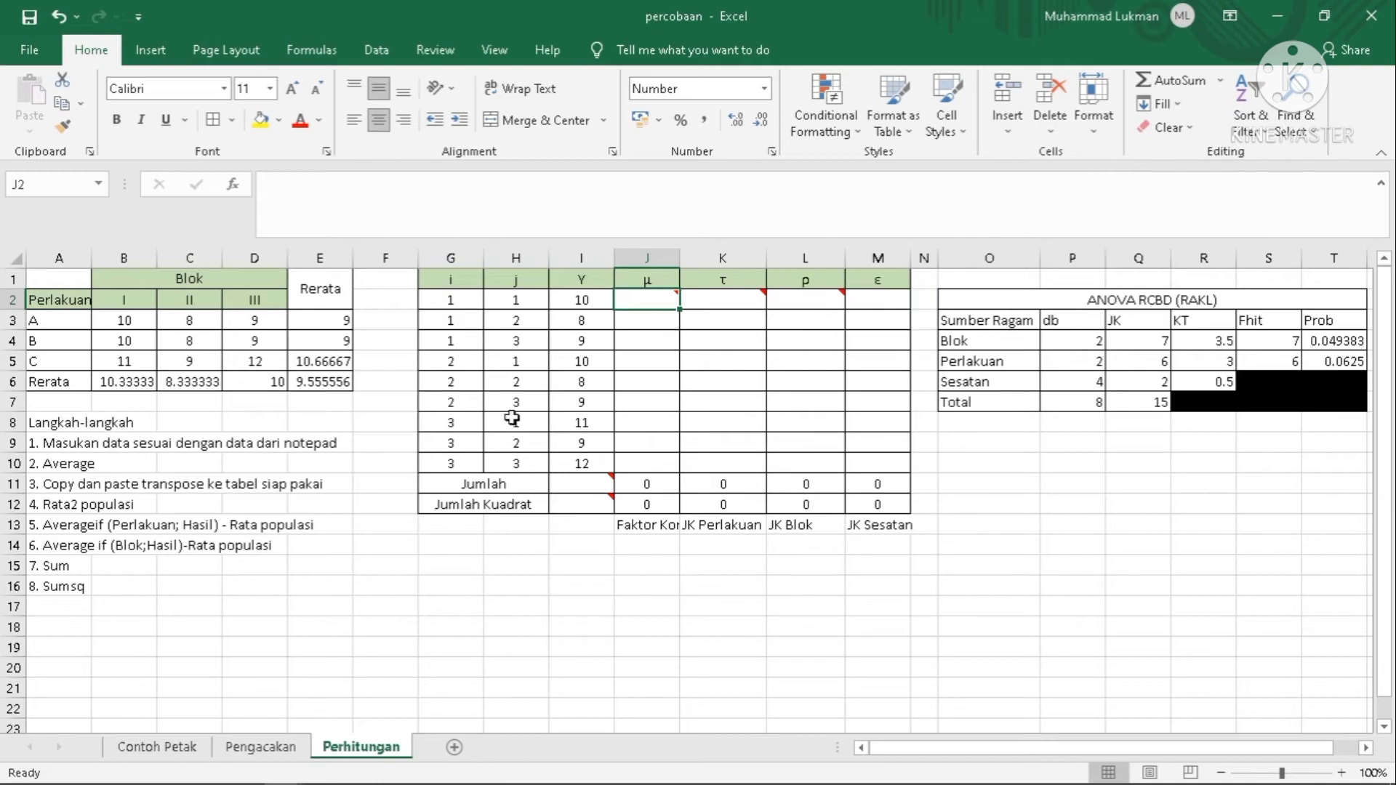
click(618, 279)
drag(632, 289, 619, 298)
right_click(619, 298)
click(660, 284)
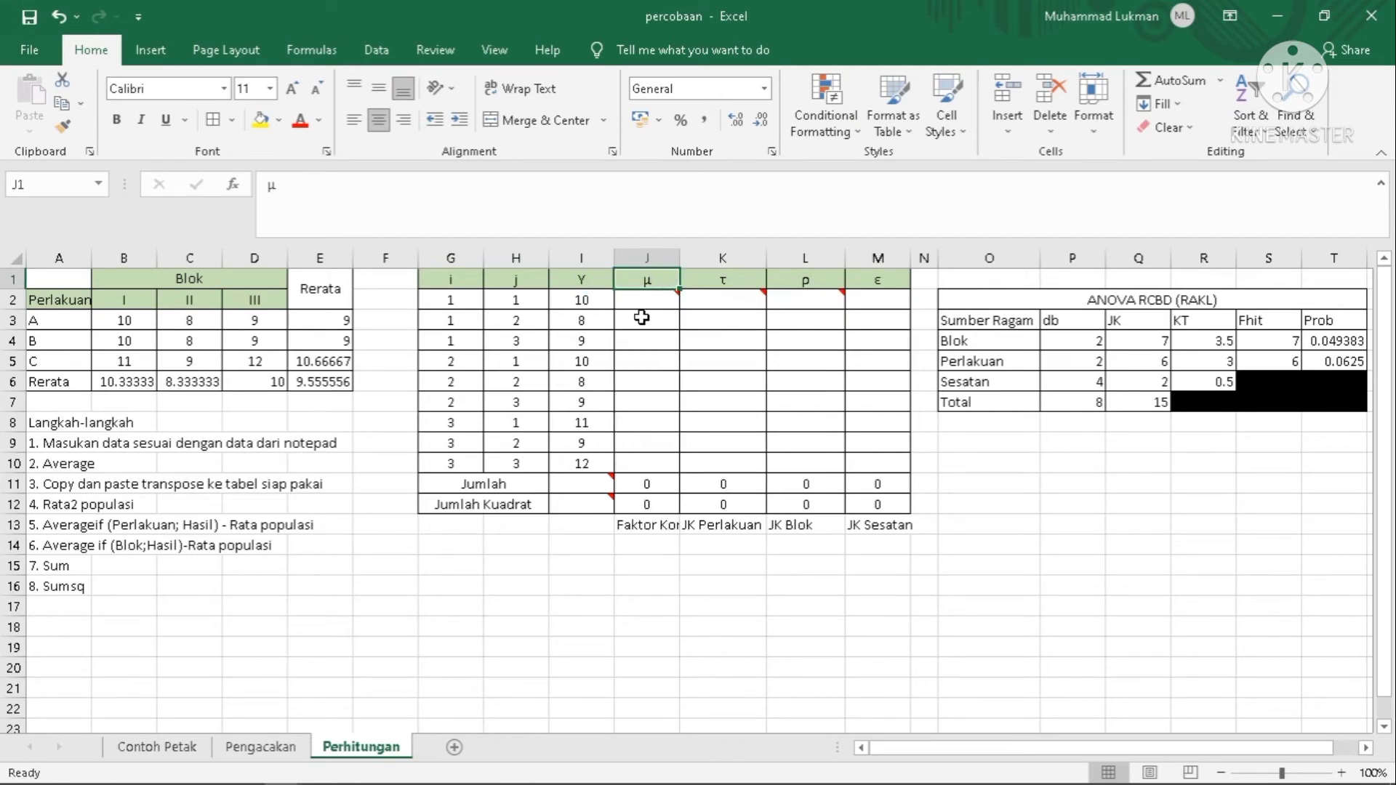
click(640, 307)
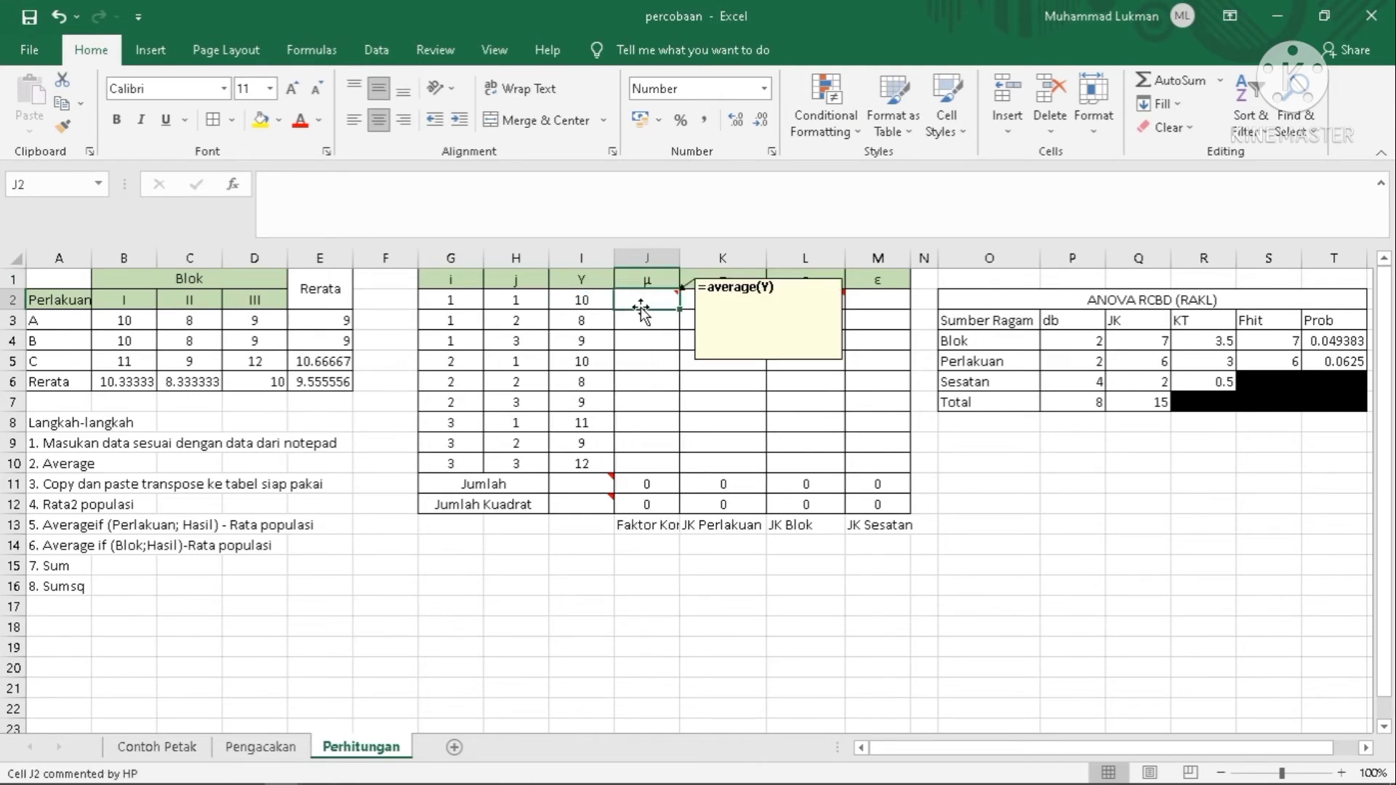
Compare the i, j and Y columns with the treatment and block values in the Perlakuan by Blok table
click(584, 299)
drag(582, 463, 582, 302)
click(181, 328)
click(240, 327)
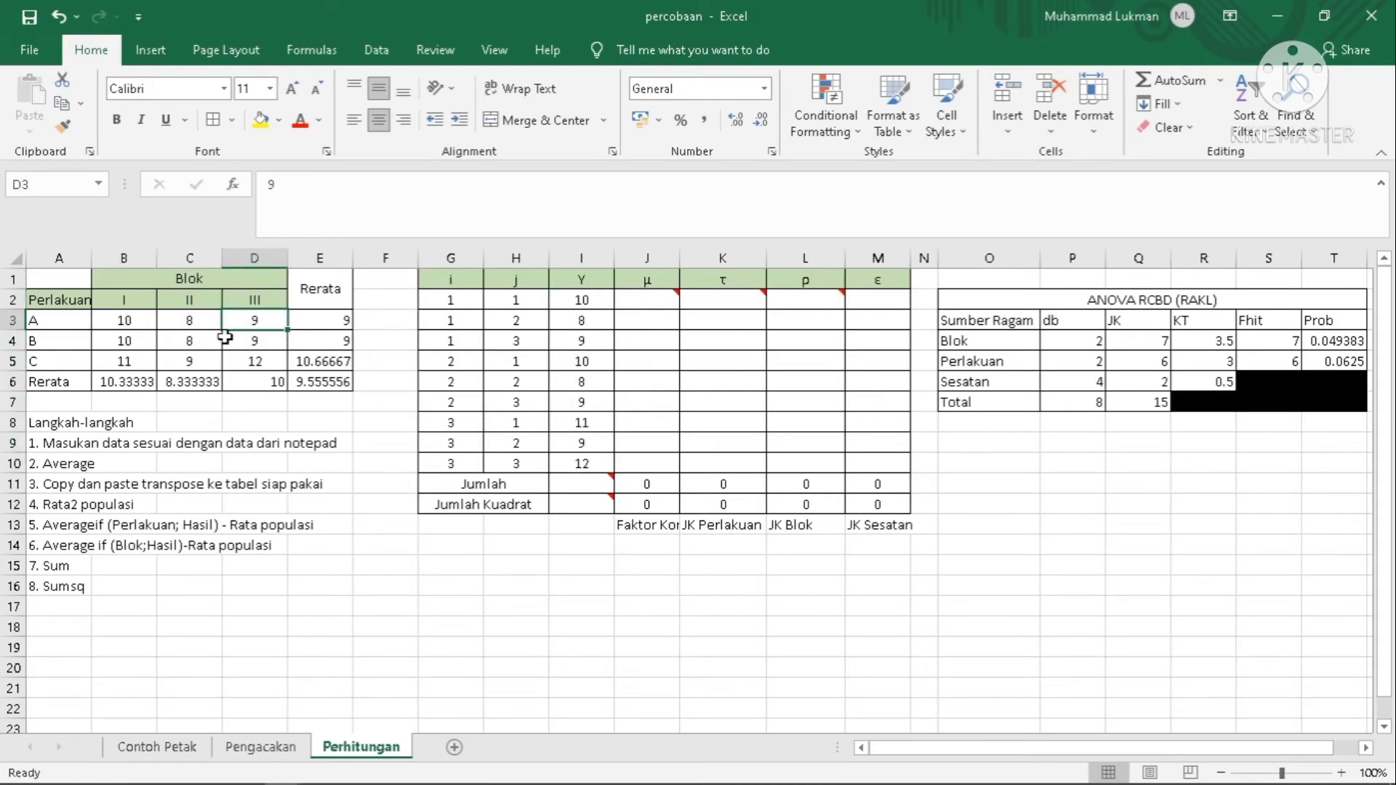
click(457, 286)
click(515, 281)
click(436, 281)
click(507, 292)
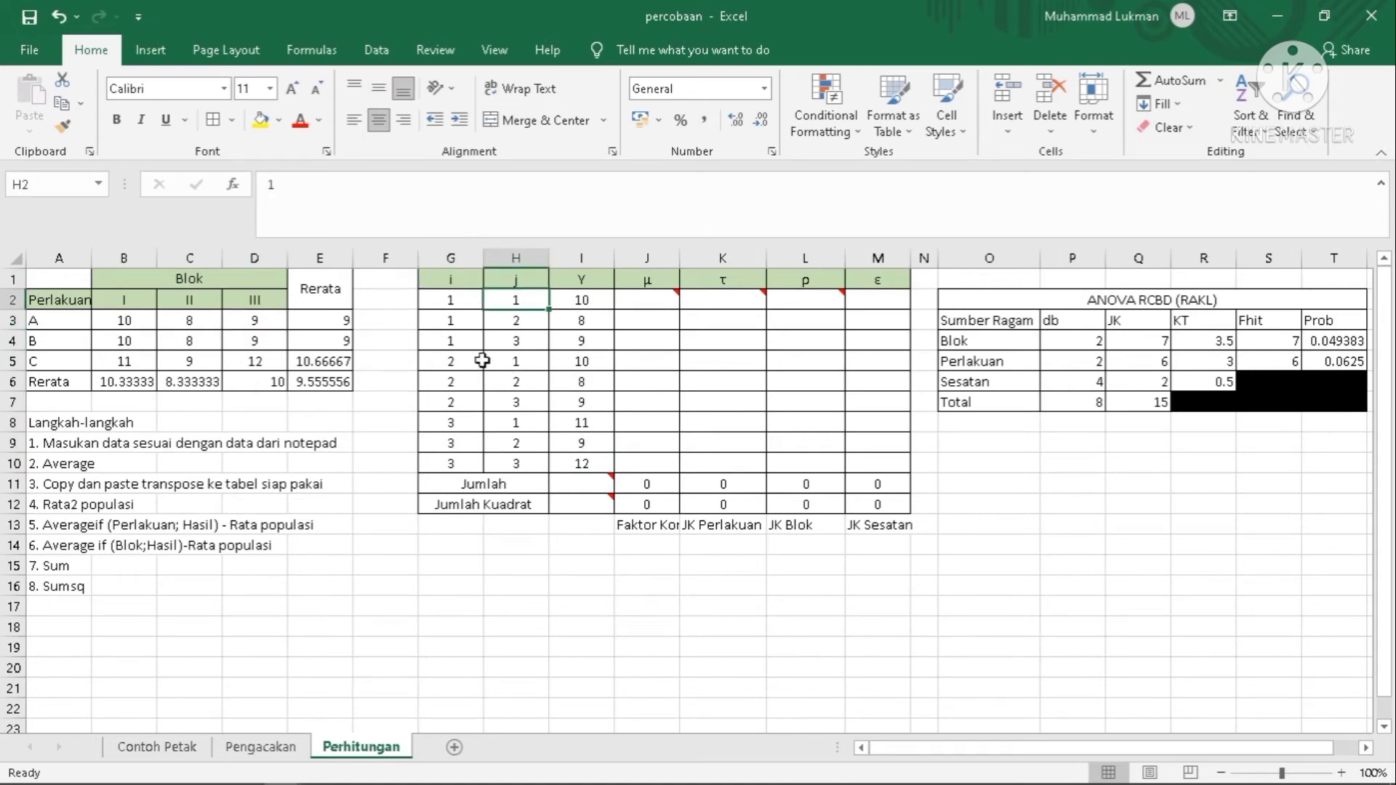
click(453, 307)
click(535, 297)
click(148, 321)
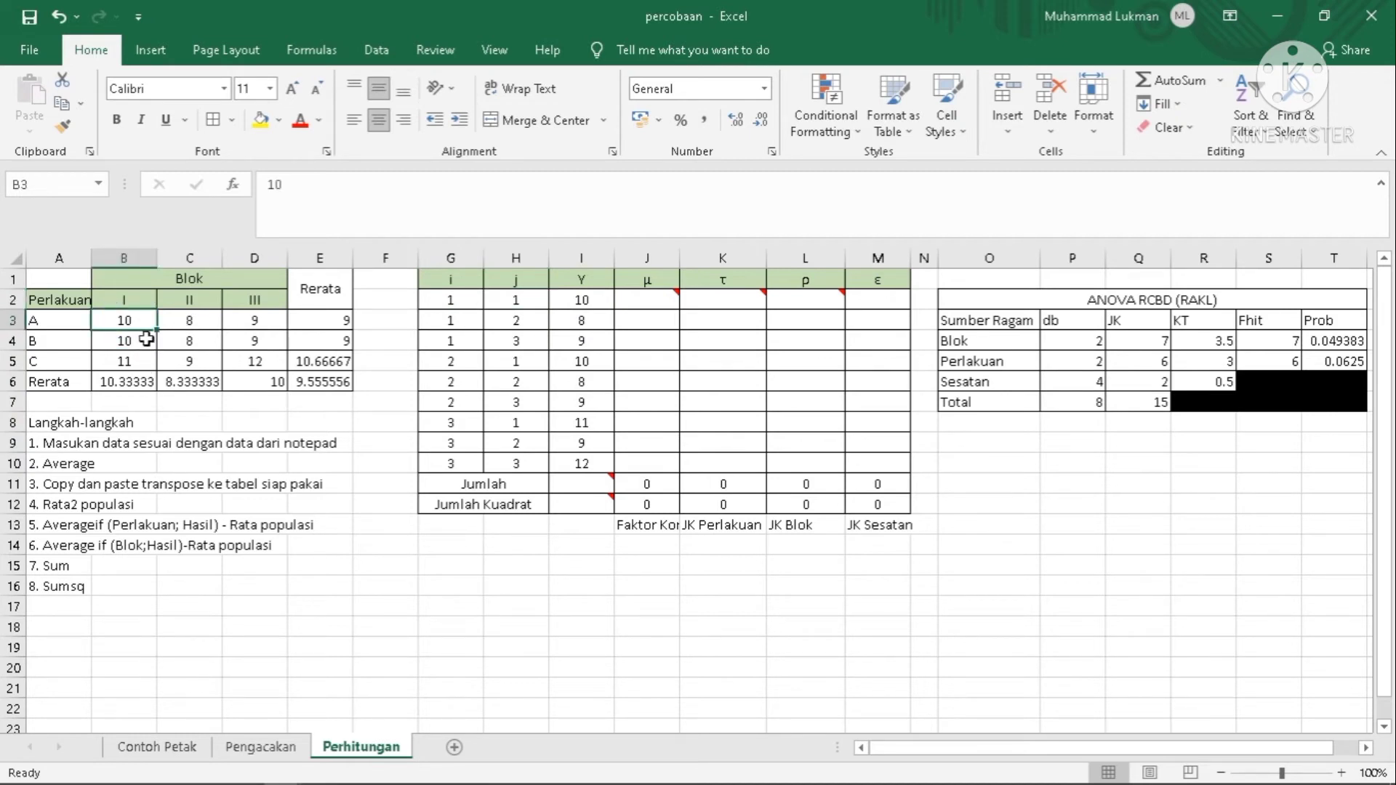
click(188, 320)
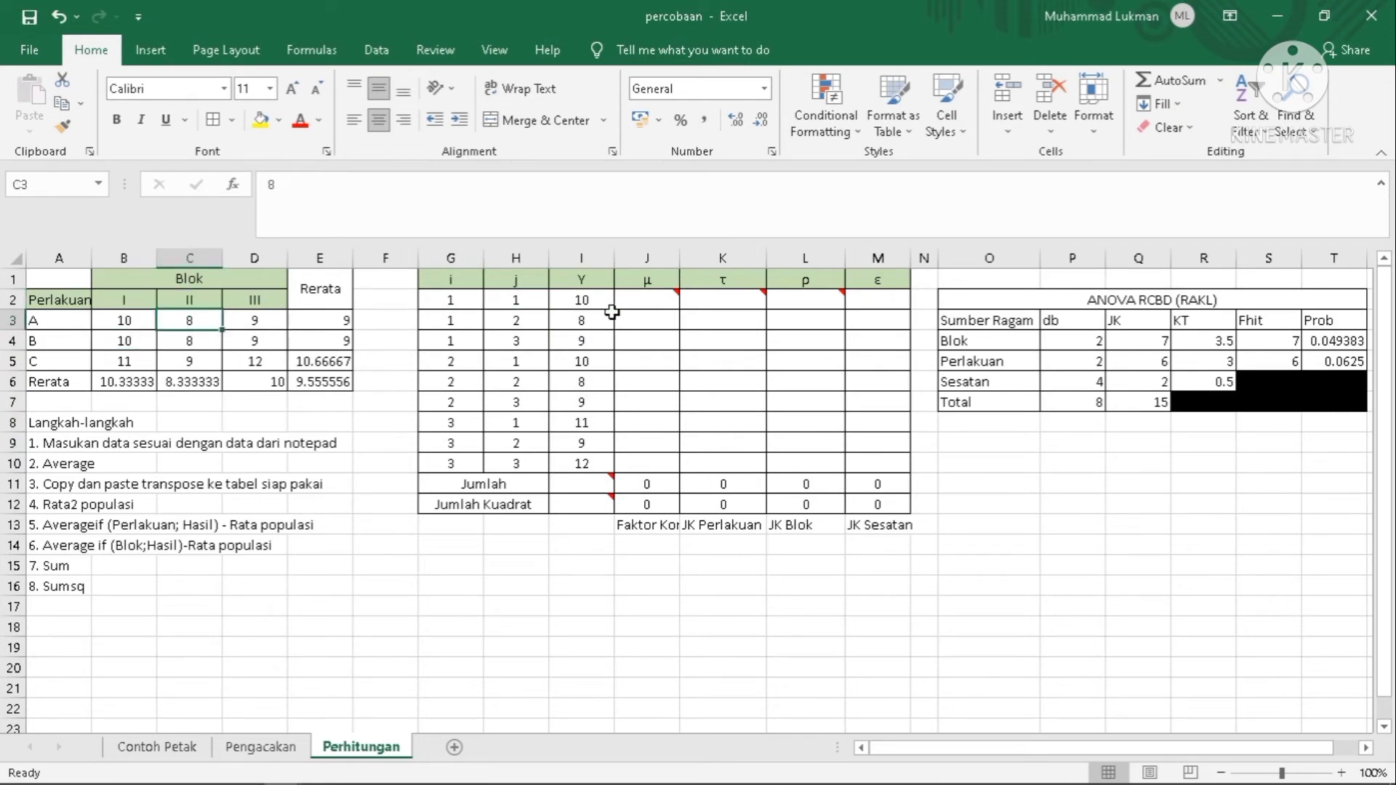
Enter =AVERAGE($I$2:$I$10) in J2 to calculate the overall mean of Y under µ
click(662, 304)
text(=A)
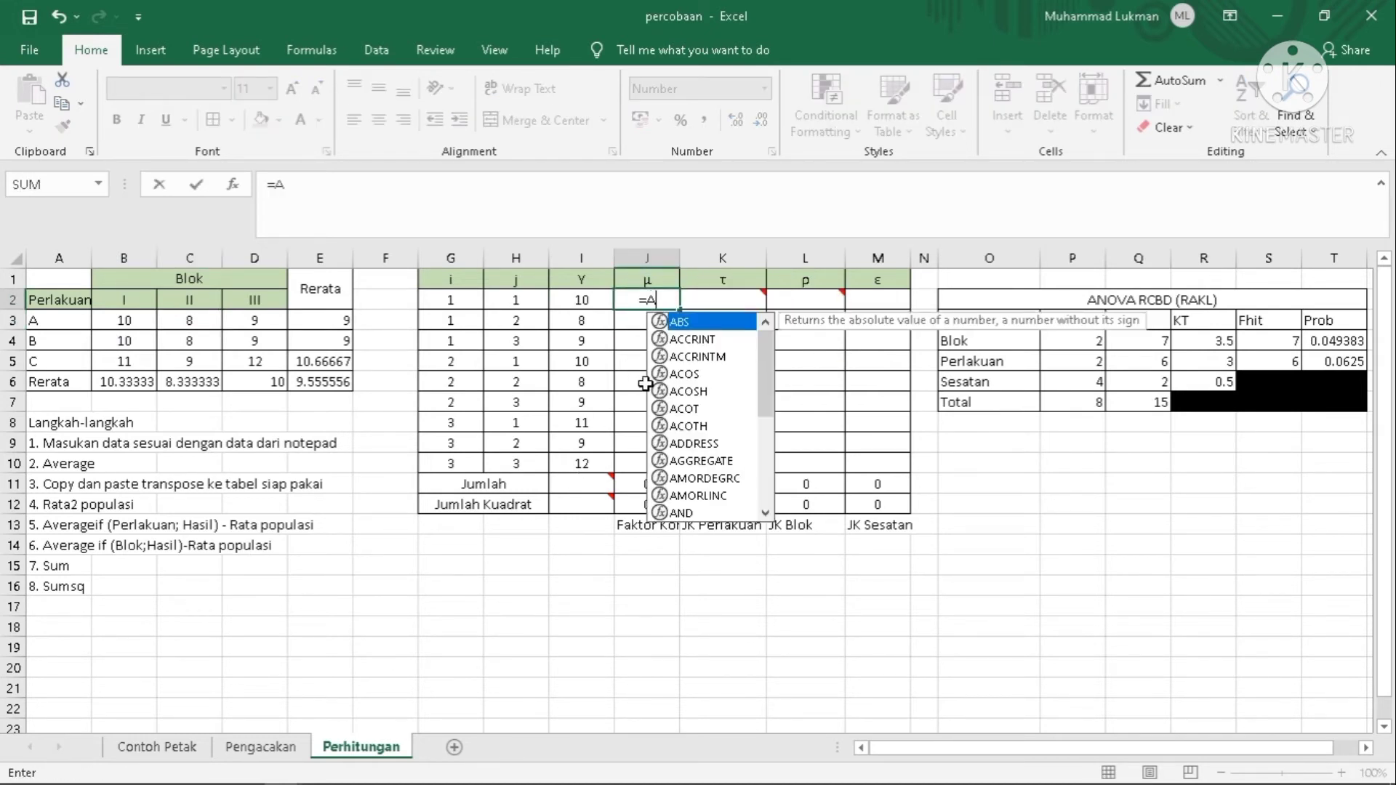
text(V)
double_click(675, 340)
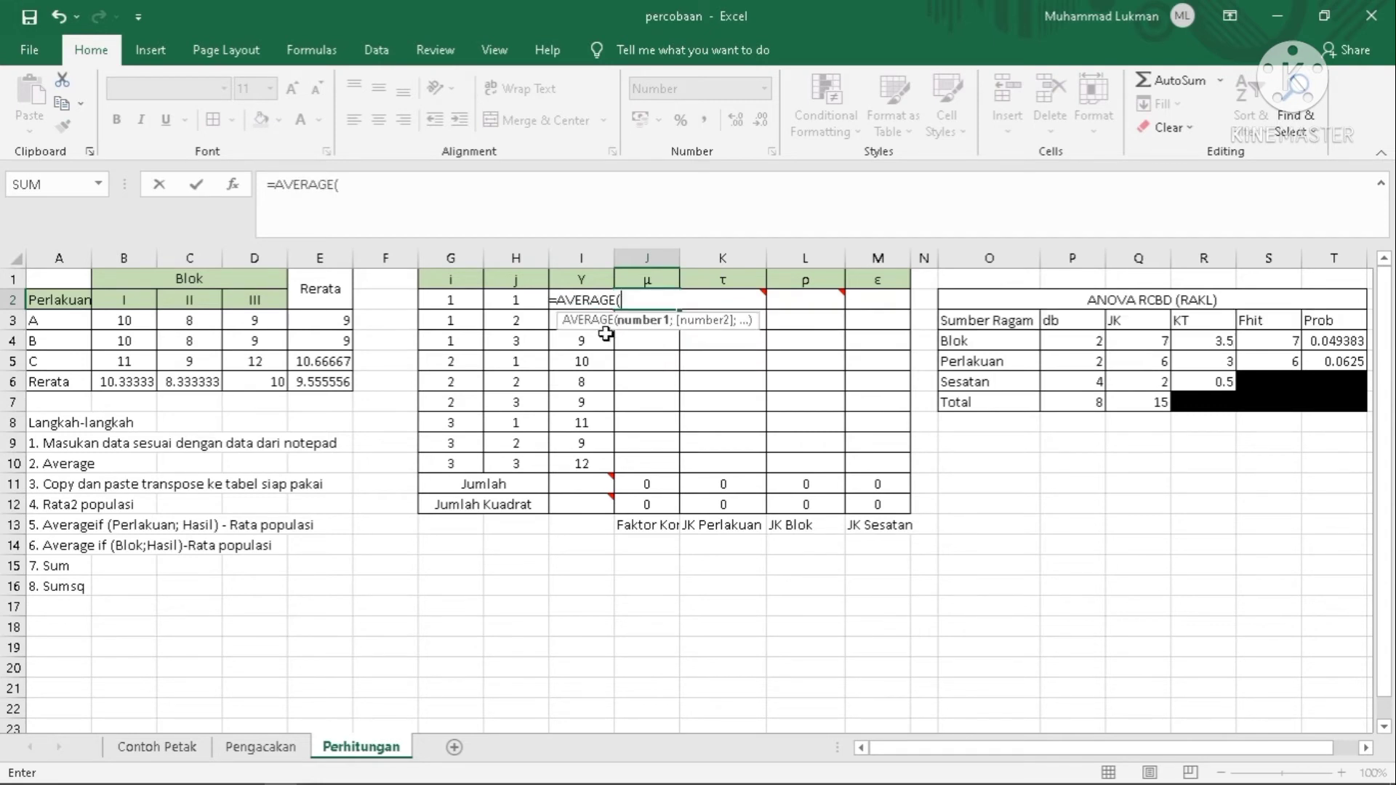
drag(579, 463, 552, 298)
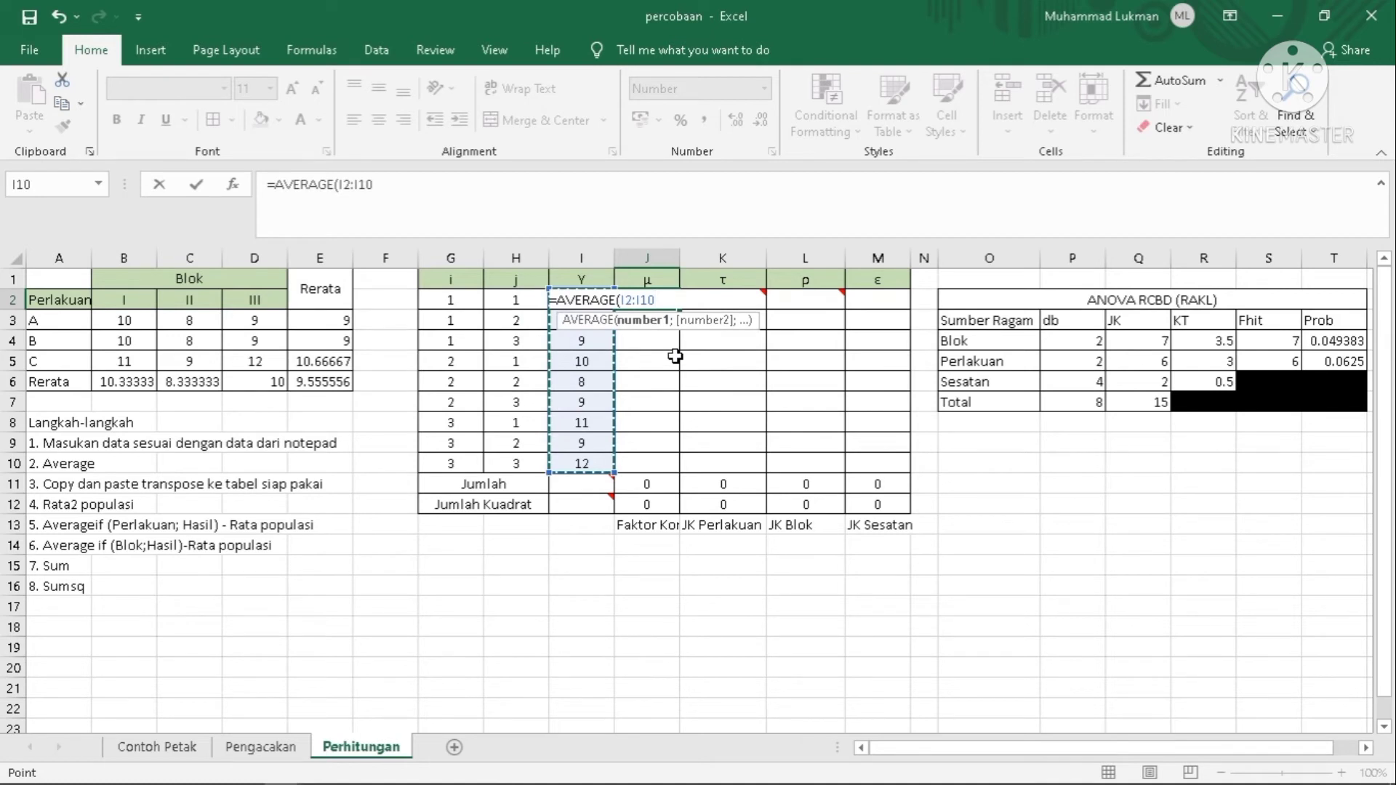
key(F4)
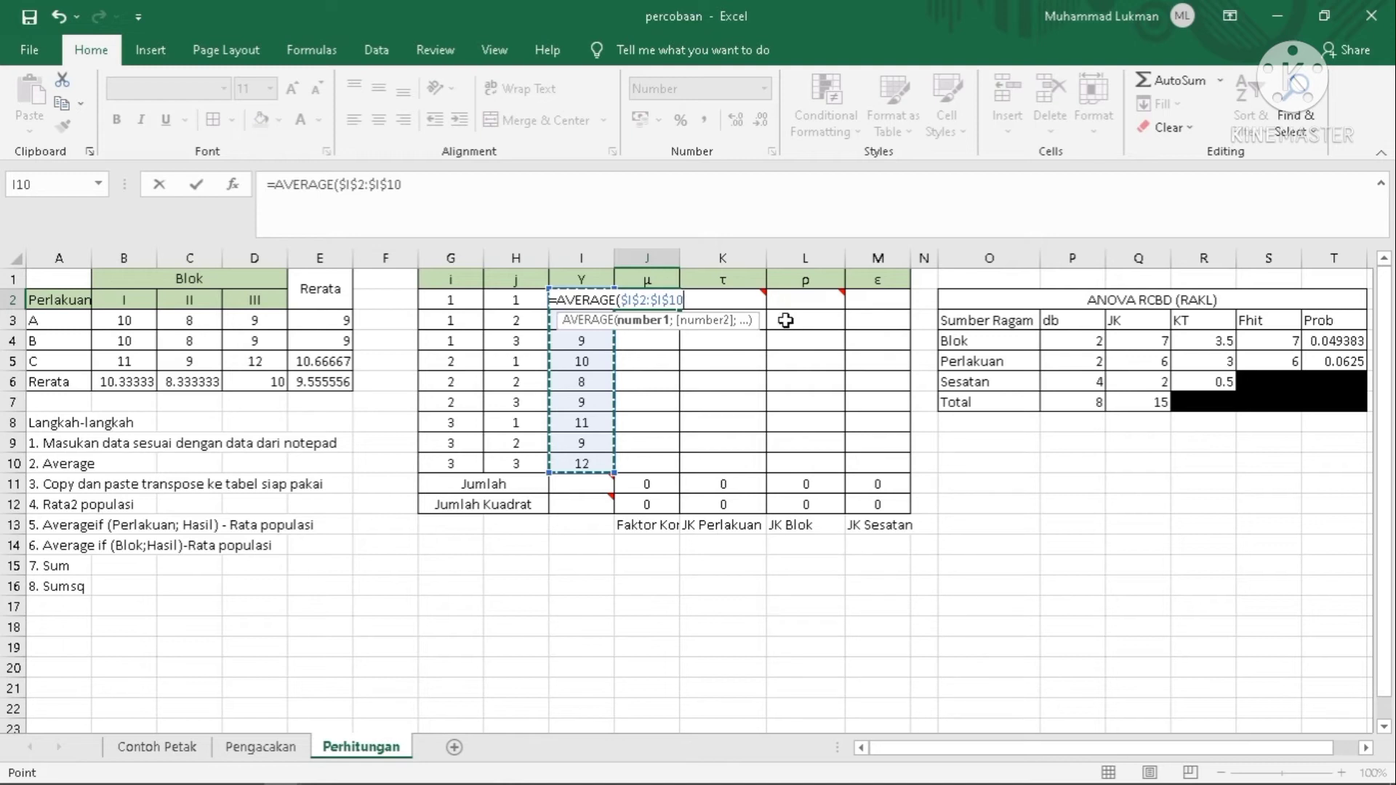
click(421, 188)
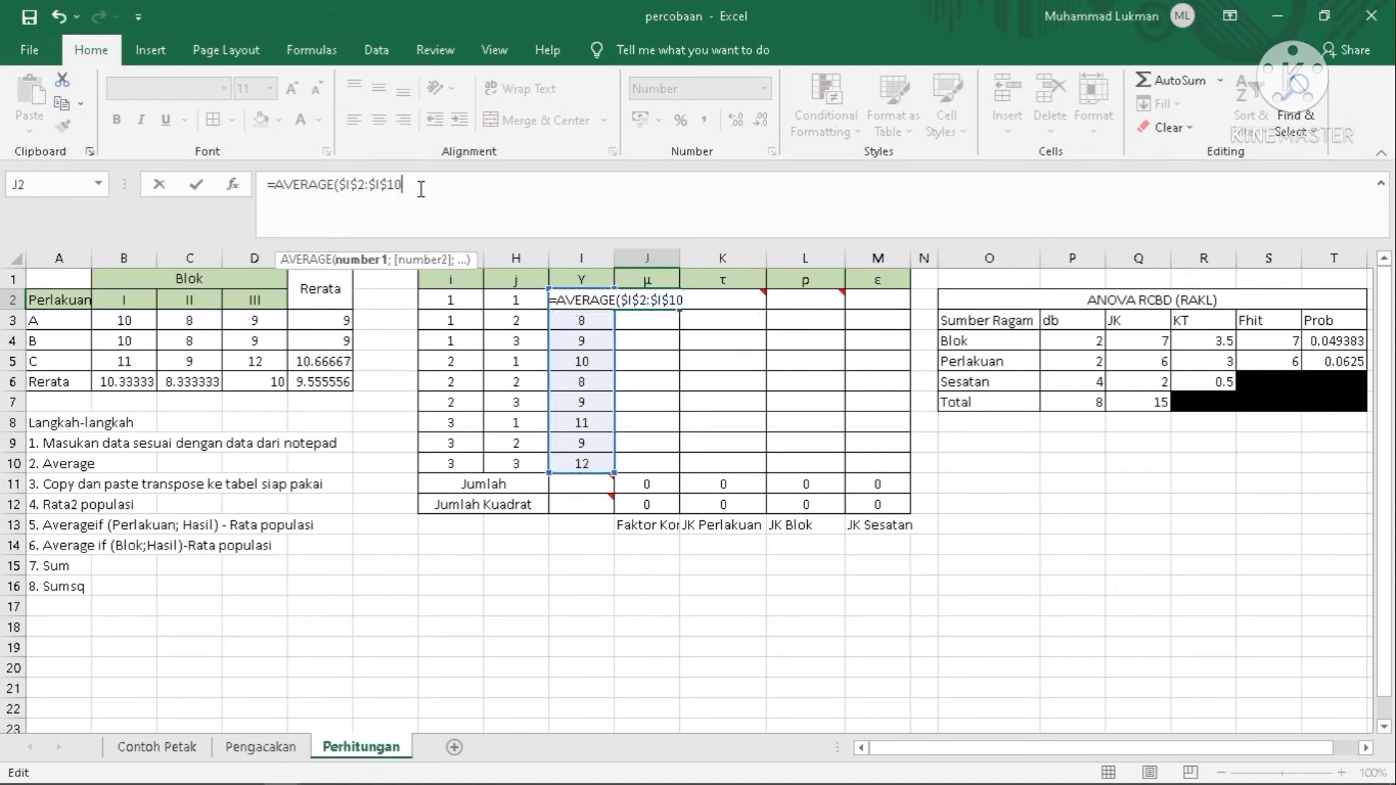
text())
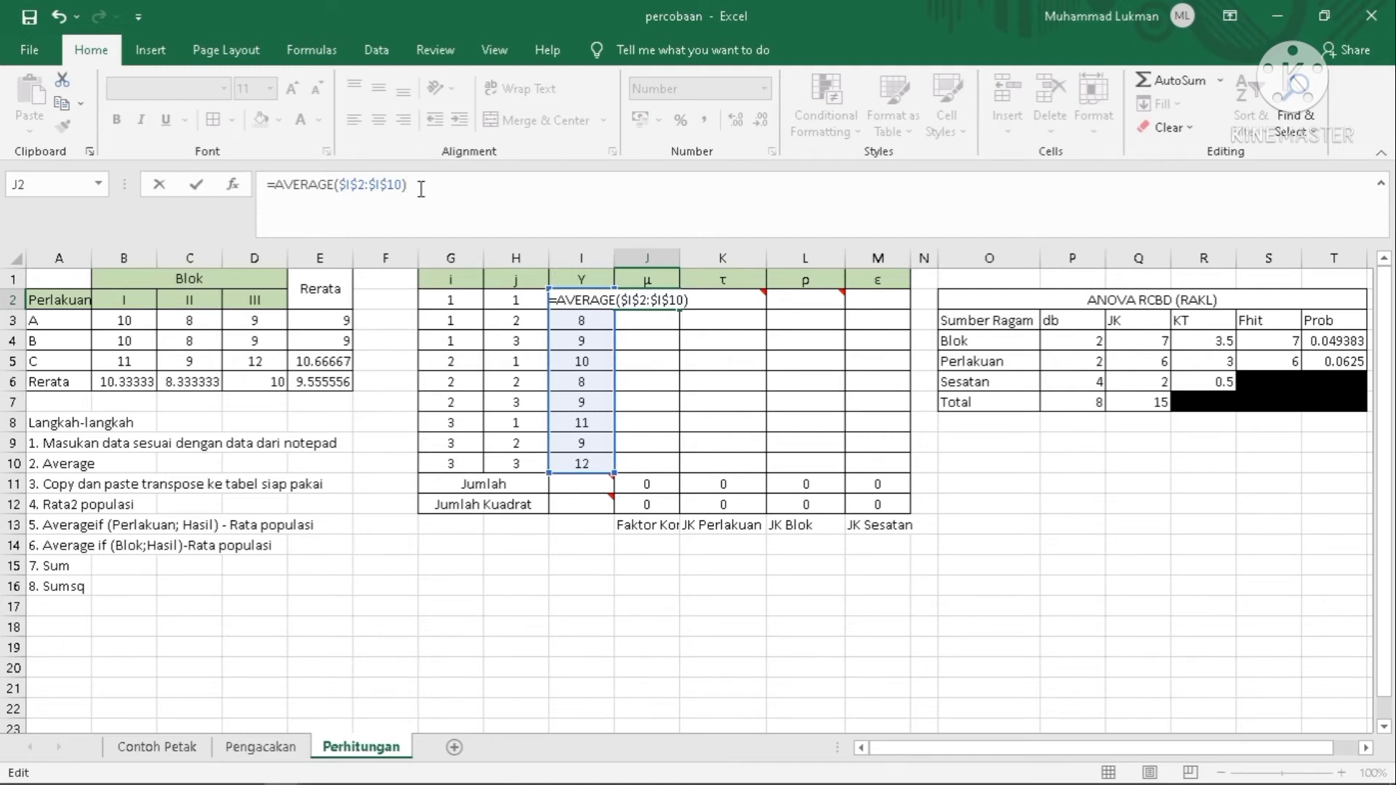
key(Return)
Copy the AVERAGE formula from J2 down the µ column through J10
click(653, 301)
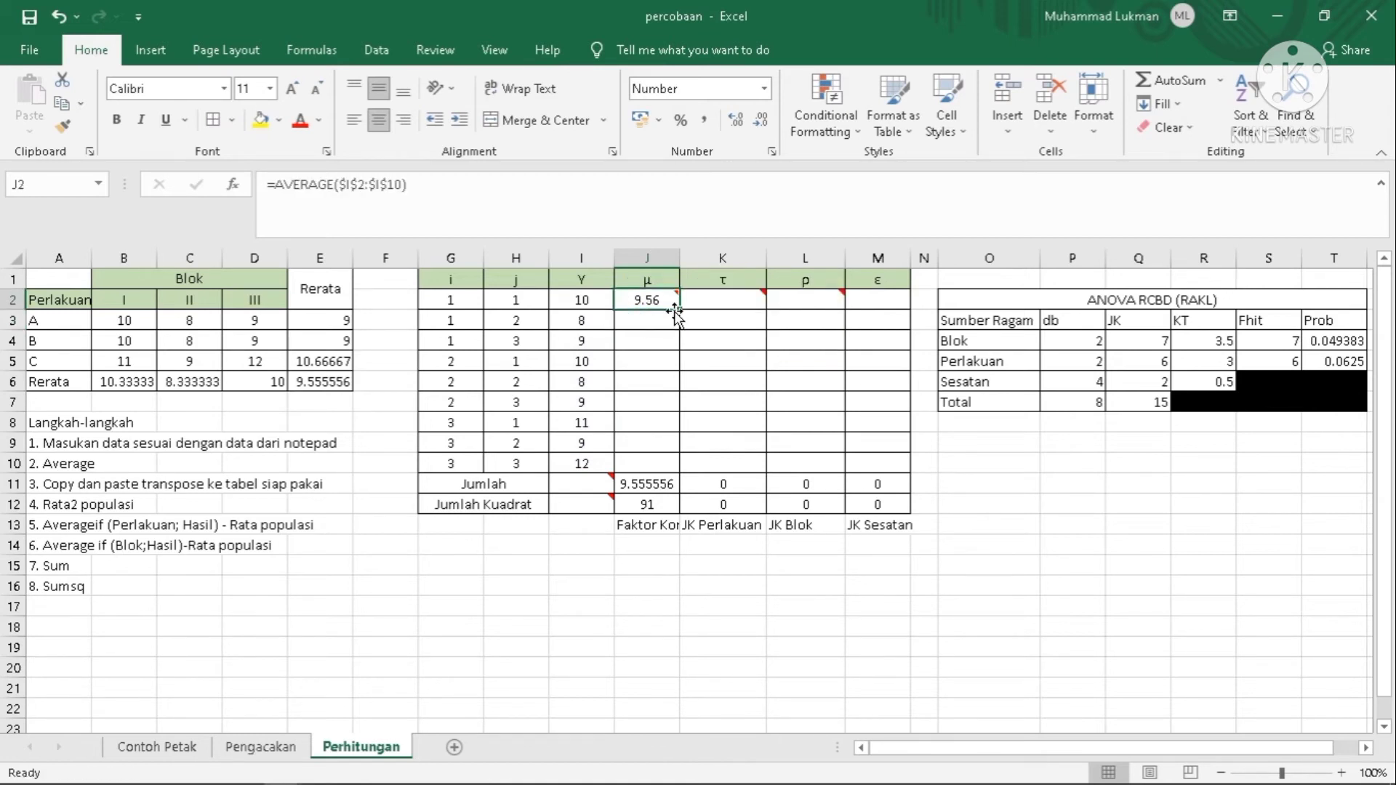
drag(675, 311, 661, 465)
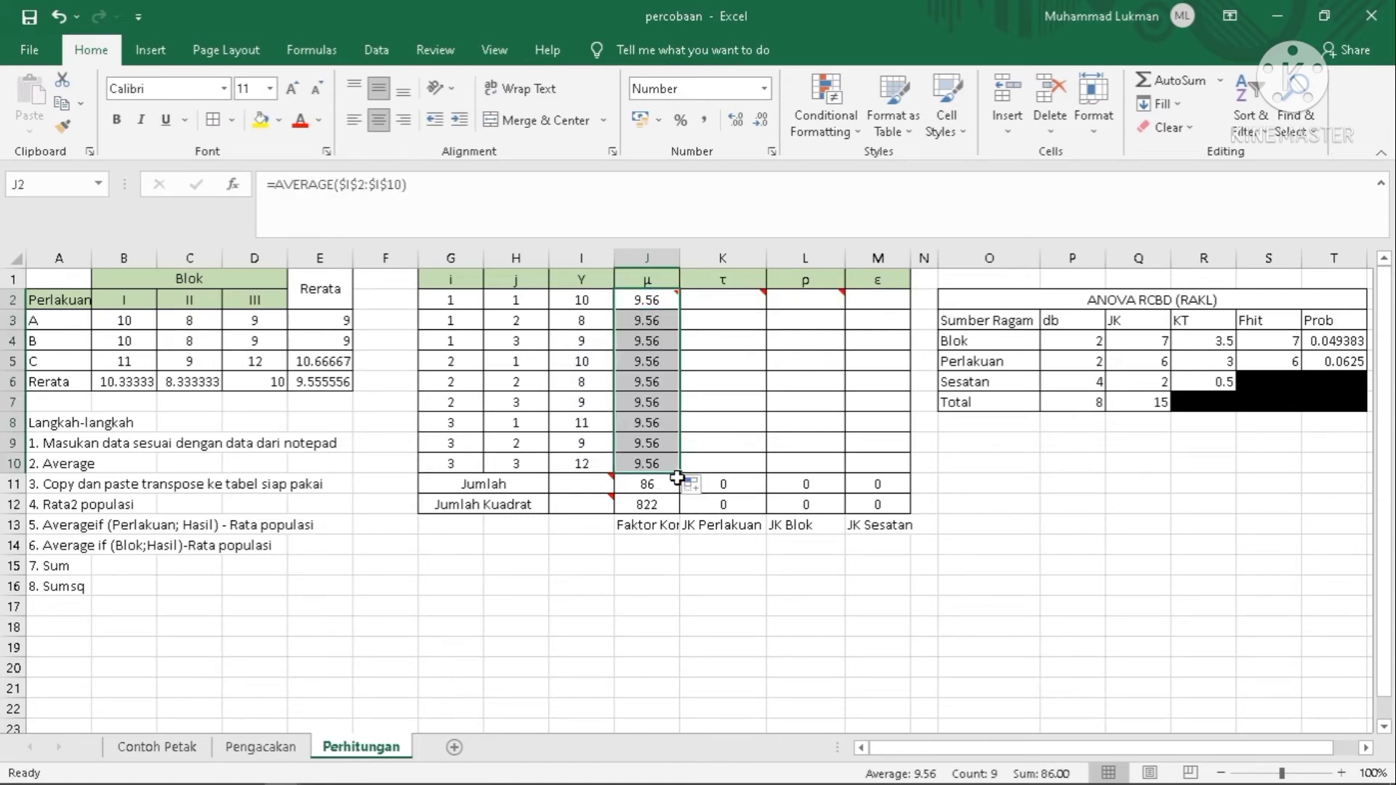
click(717, 463)
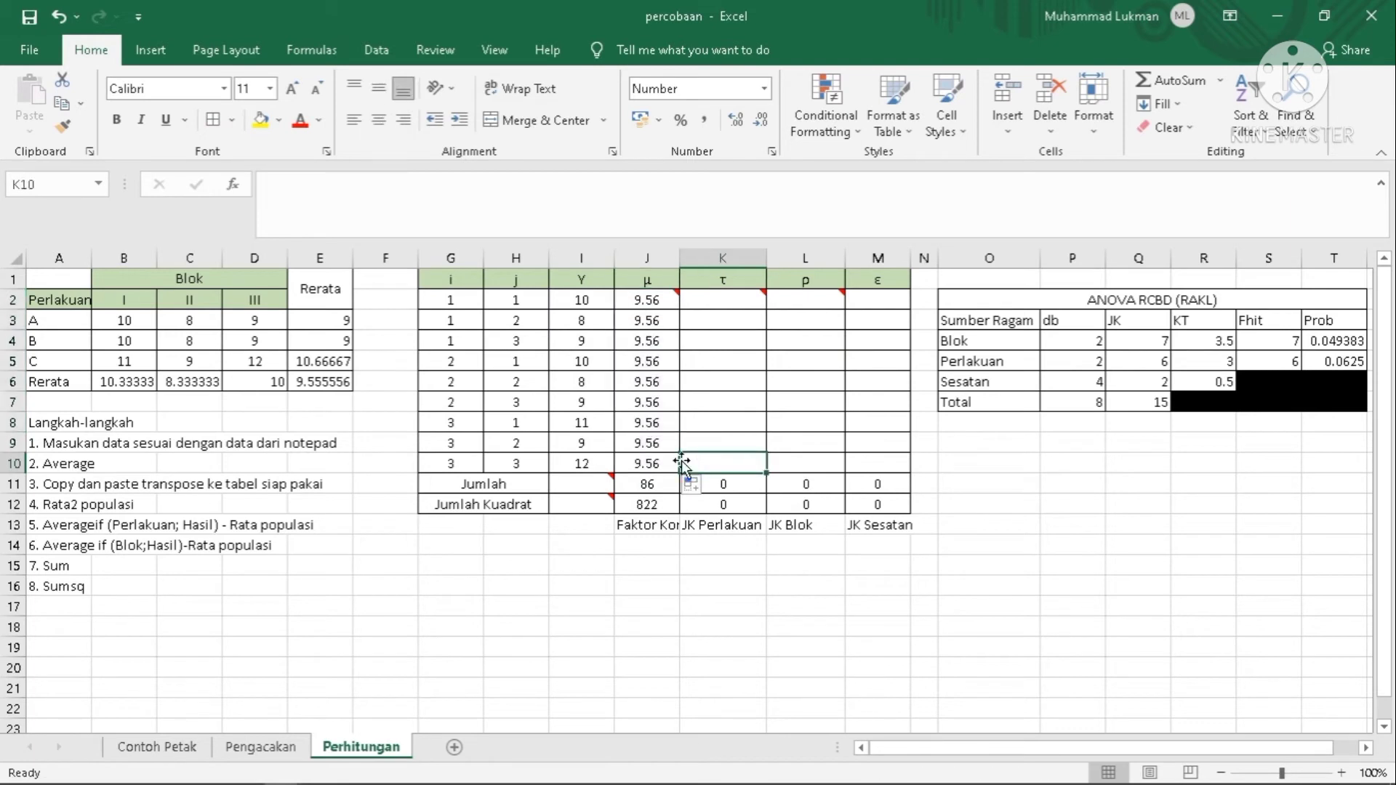
Inspect the copied formula in J5 to check its absolute references to the Y range
click(650, 300)
click(639, 361)
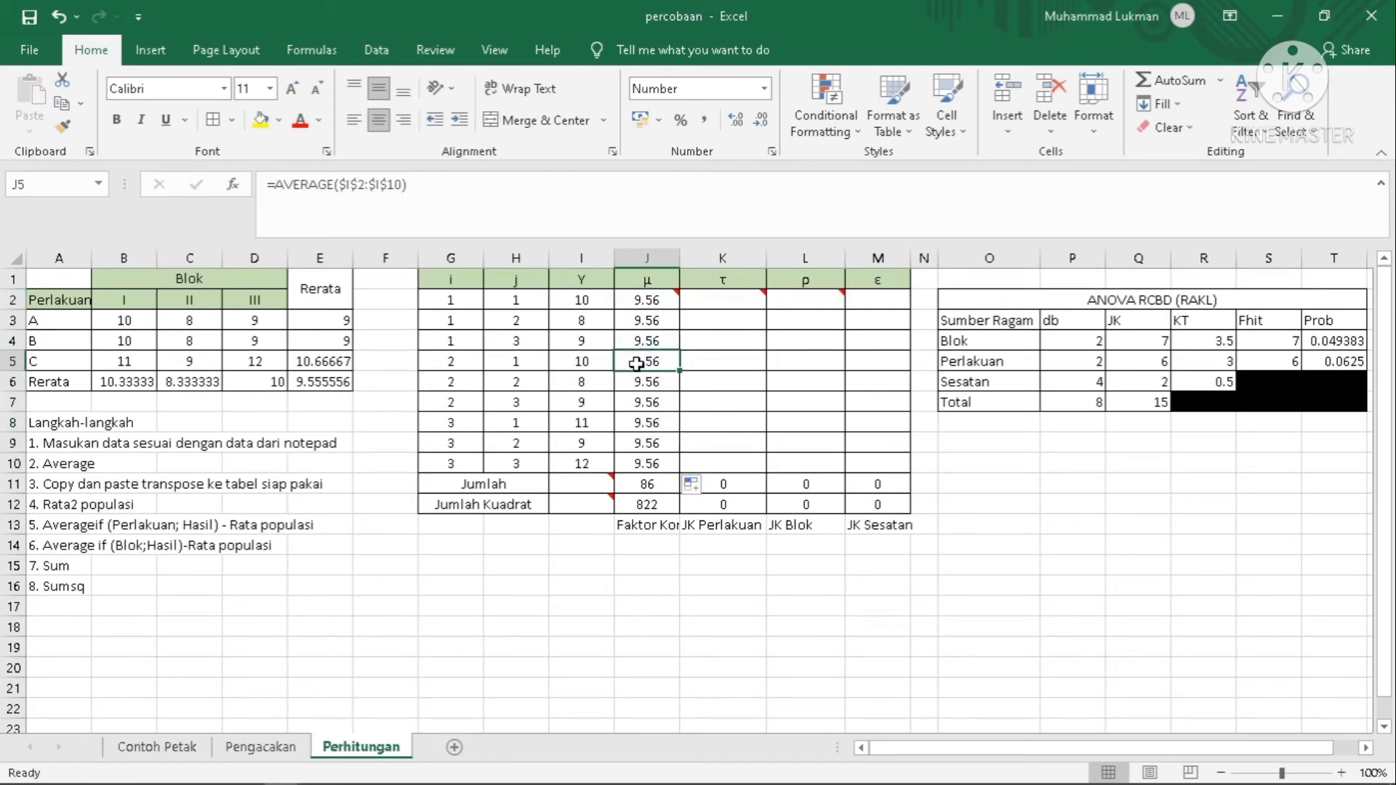
double_click(639, 361)
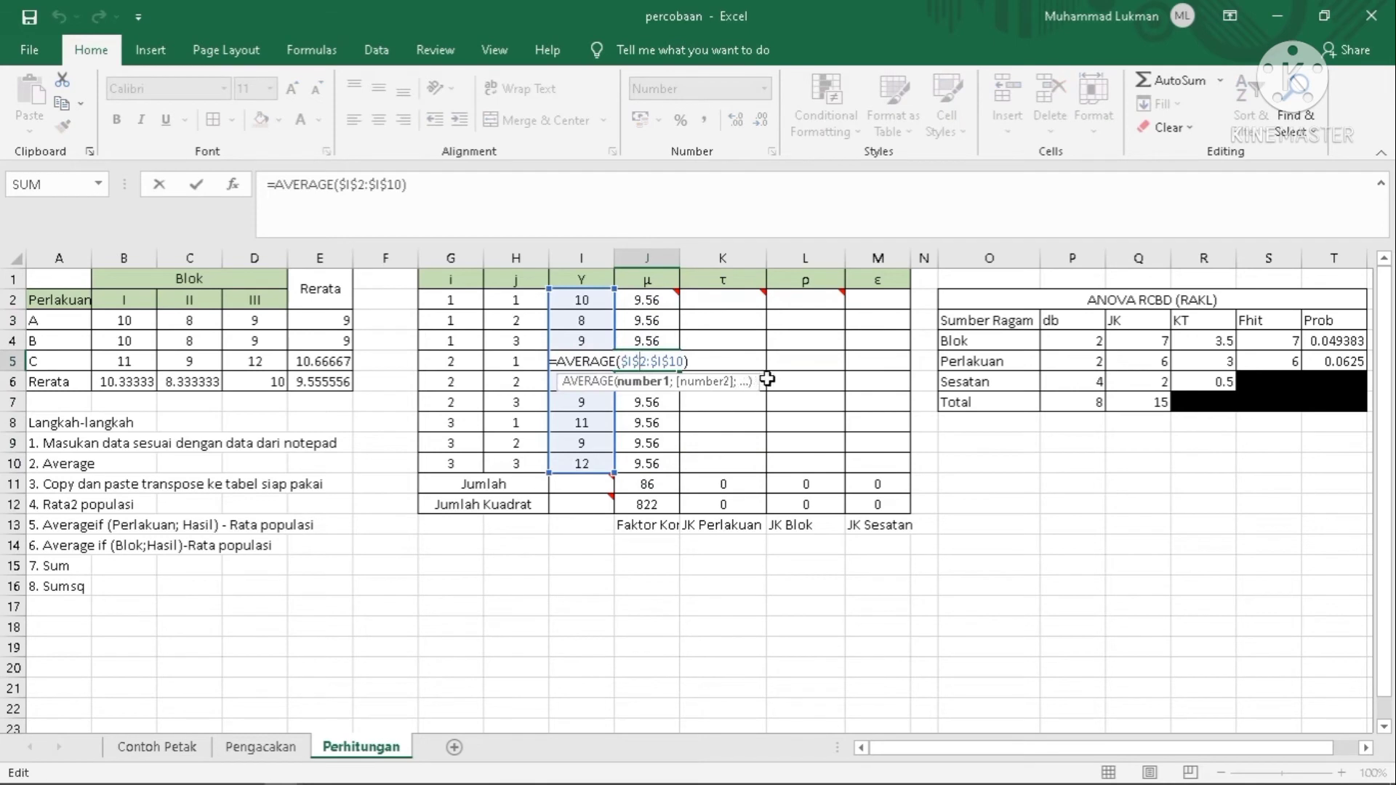
Leave the J5 formula unchanged and review the τ, ρ and ε column headings along with the formula note for τ
key(Escape)
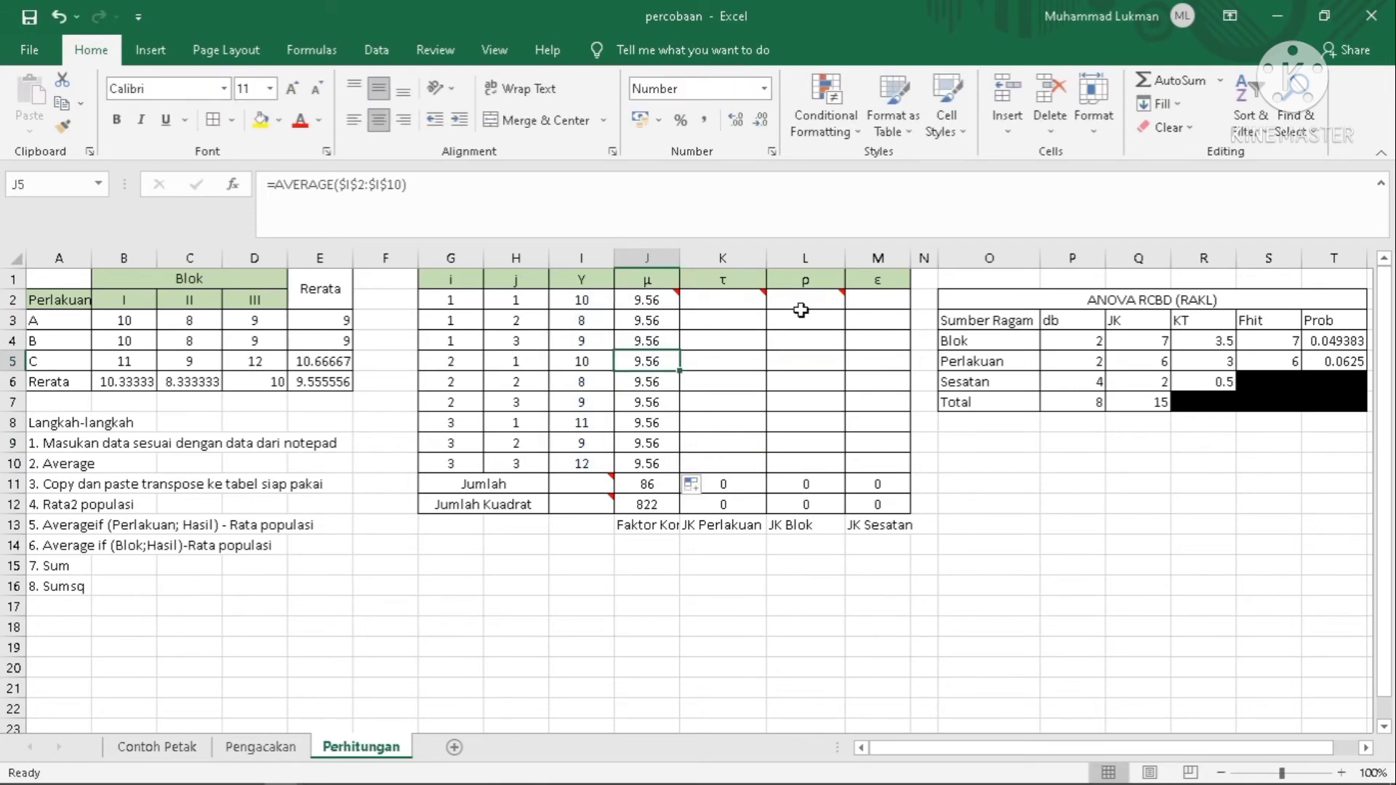
mouse_move(804, 306)
click(719, 276)
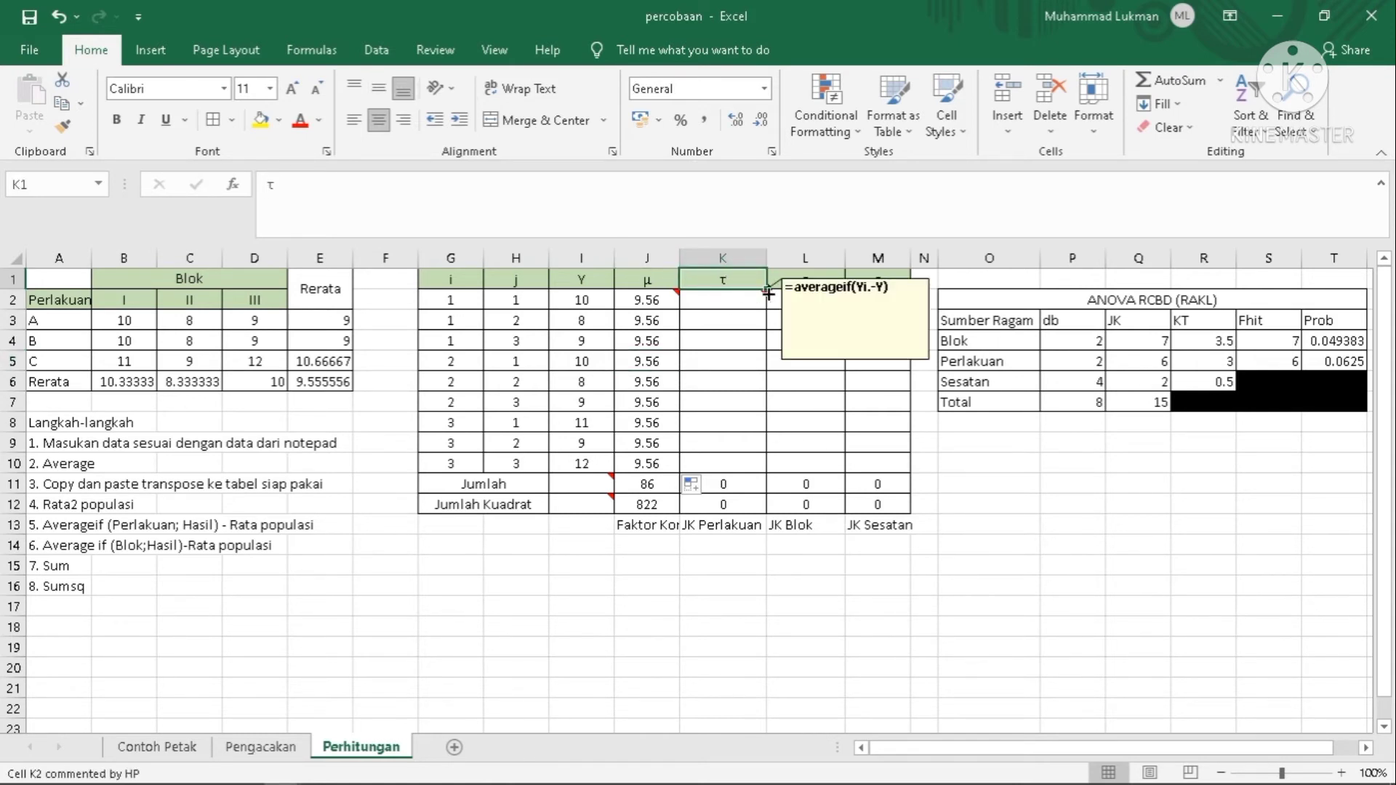
click(800, 402)
click(812, 289)
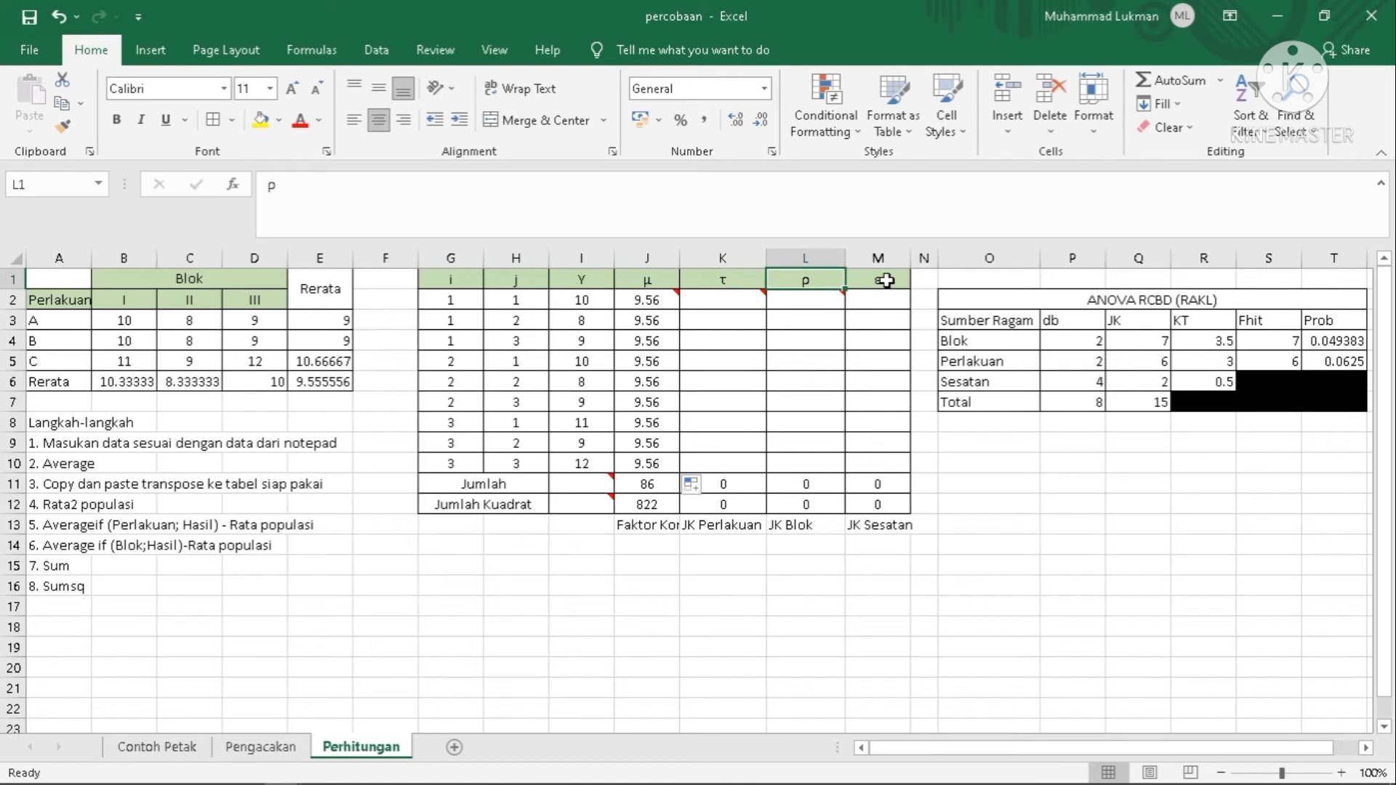
click(886, 281)
Start an AVERAGEIF formula in K2 under τ, with the treatment column i as the absolute range $G$2:$G$10
click(720, 302)
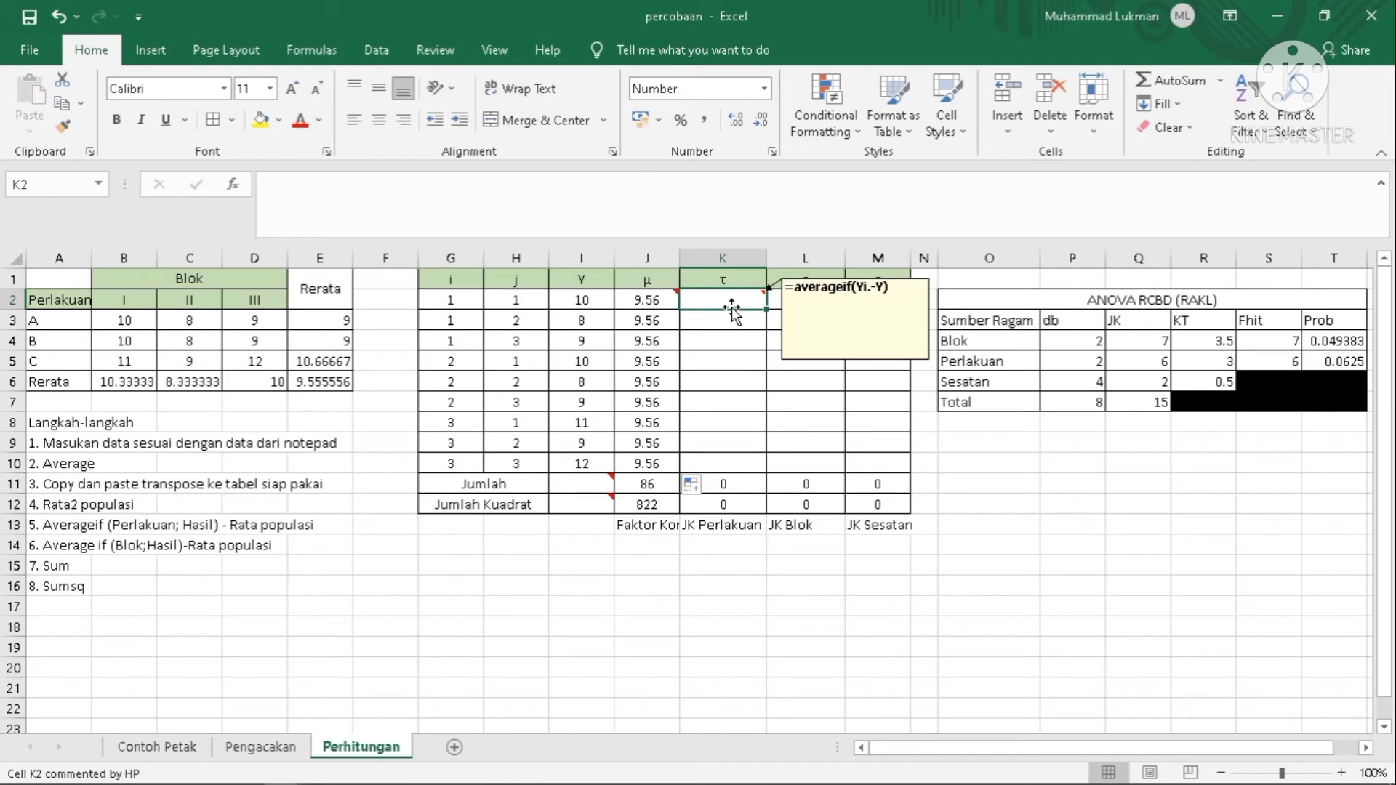
text(=AVE)
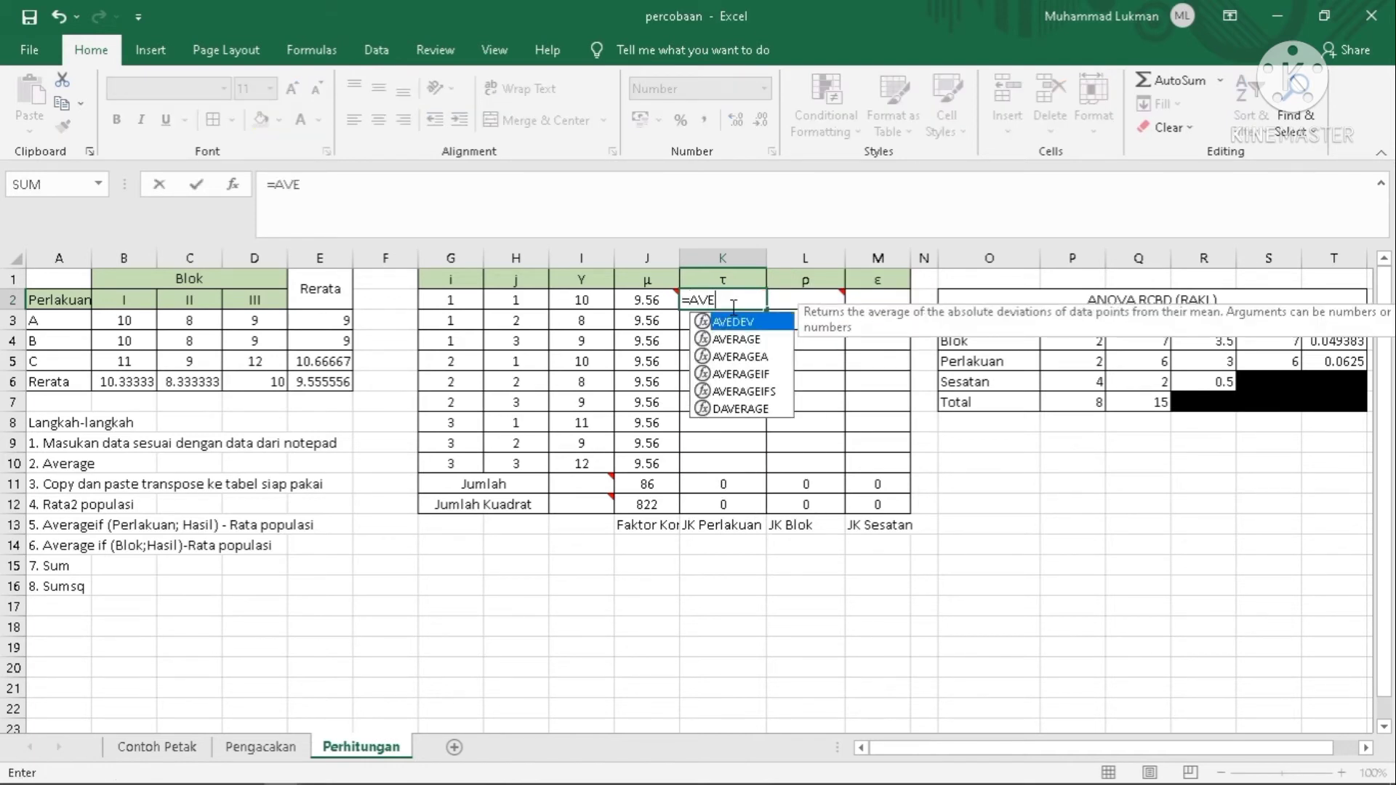
double_click(741, 374)
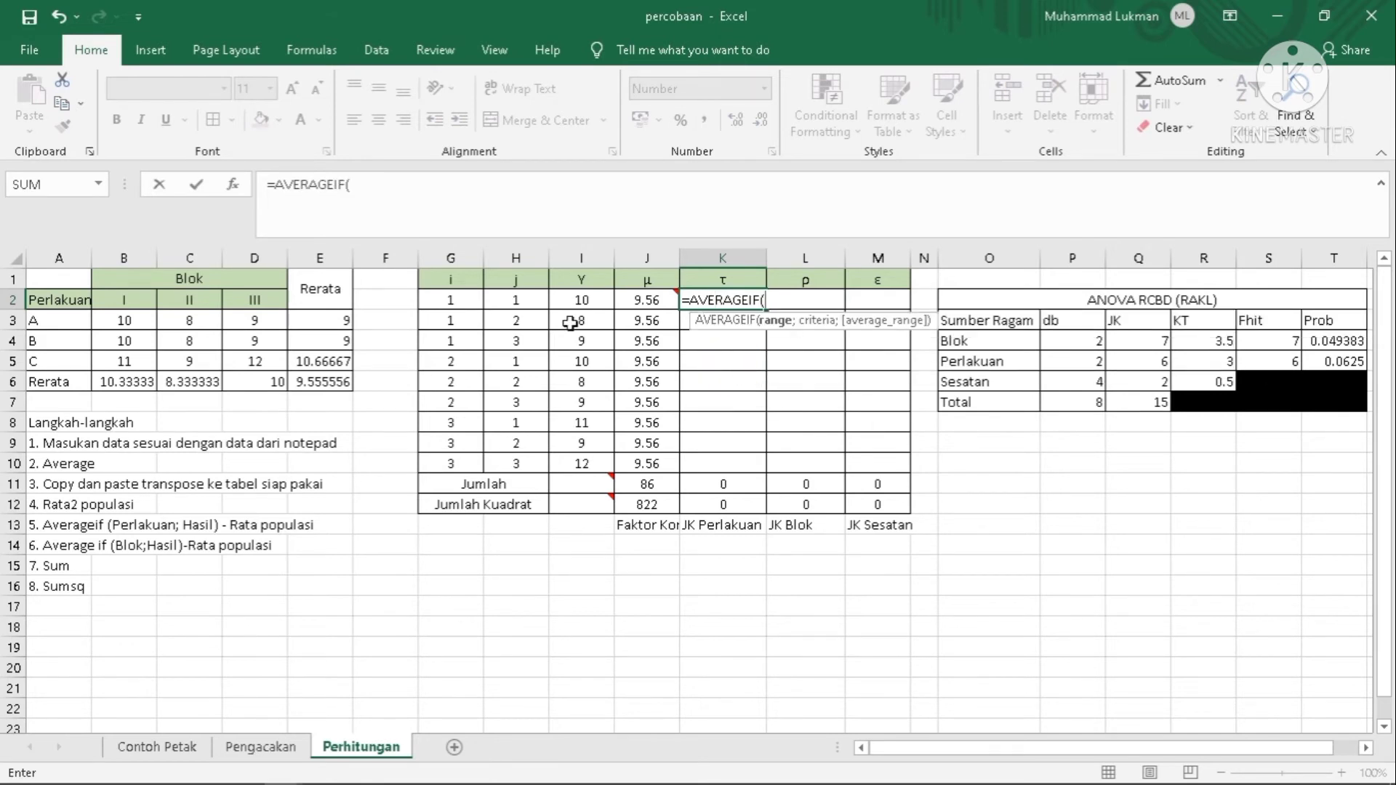
drag(460, 304, 452, 462)
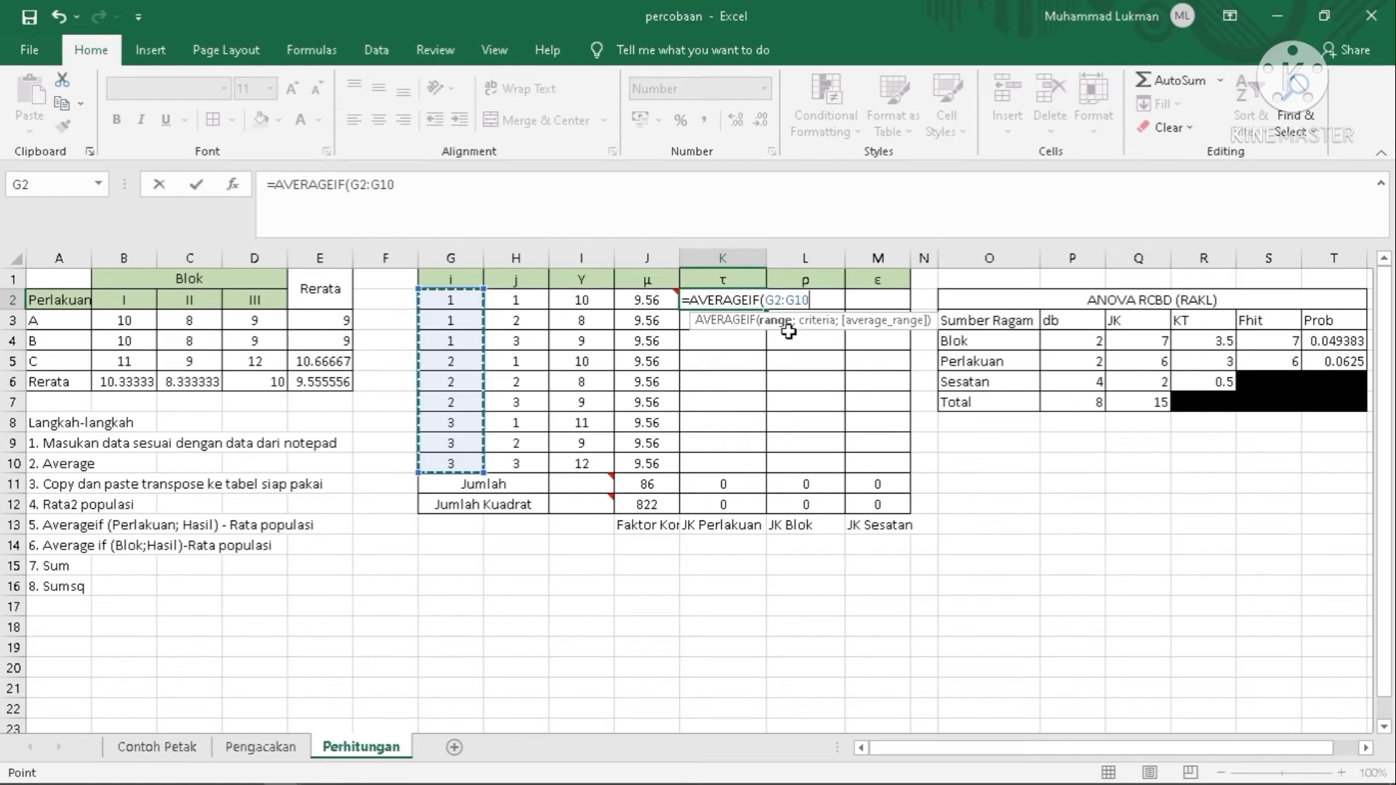
mouse_move(778, 300)
key(F4)
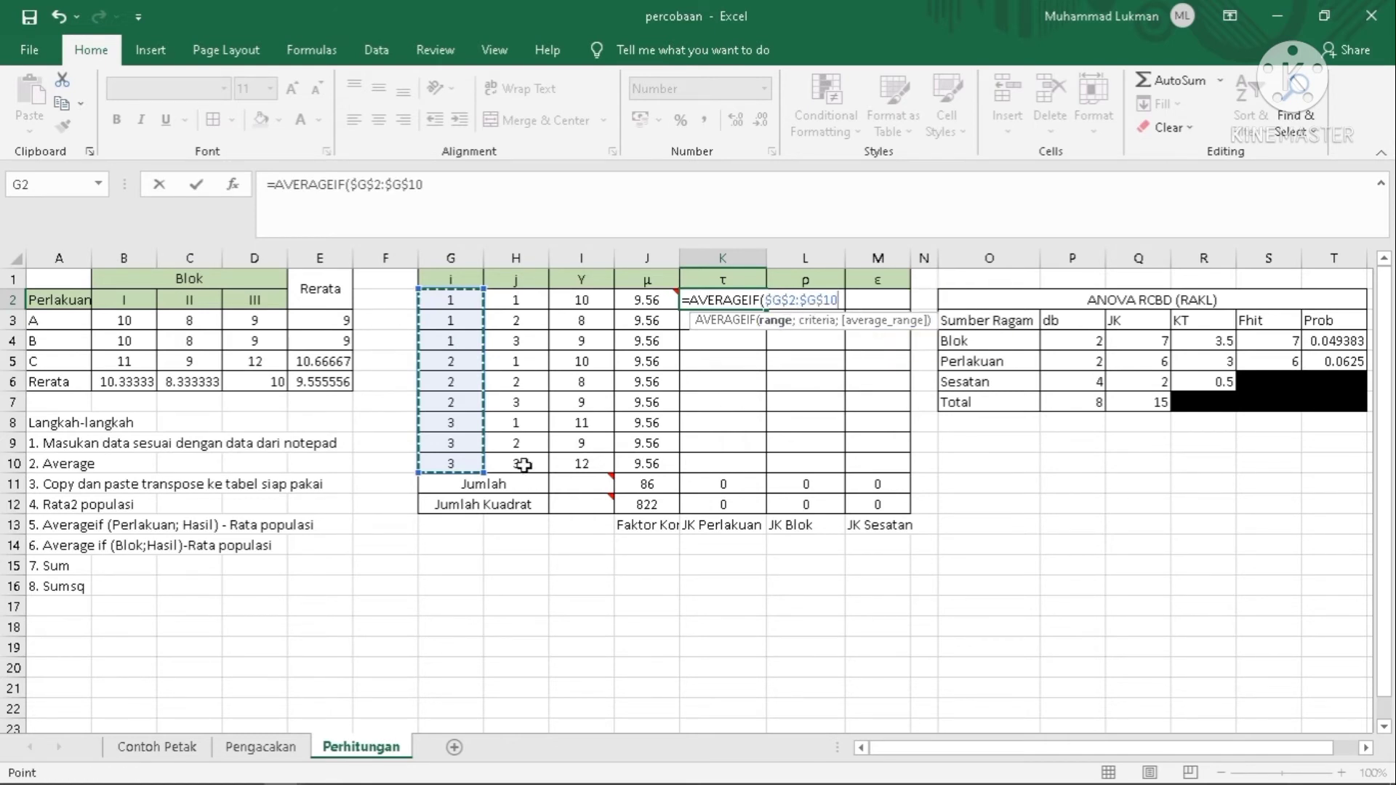
text(;)
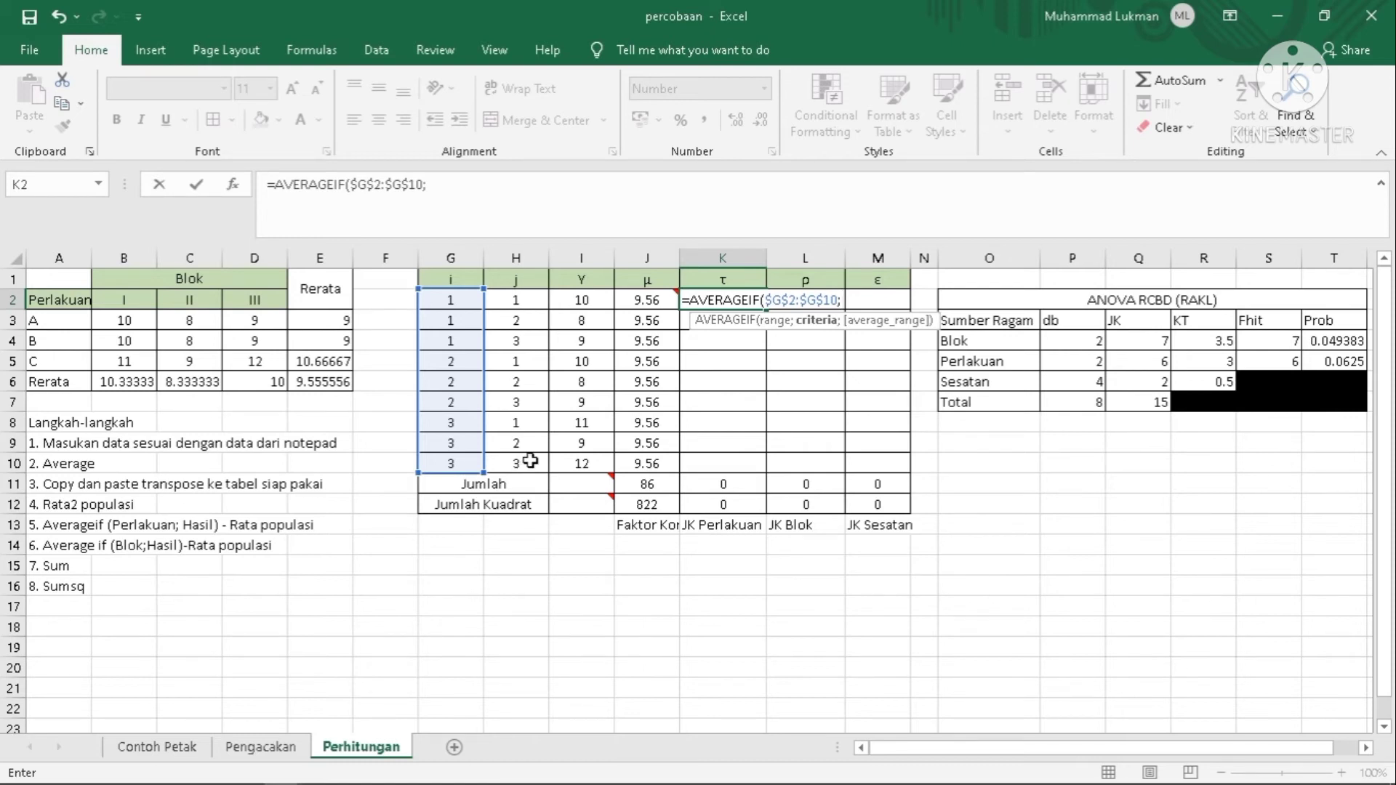
Complete K2 as =AVERAGEIF($G$2:$G$10;G2;$I$2:$I$10)-J2 and copy it down the τ column through K10
click(452, 301)
text(;)
drag(579, 305, 585, 465)
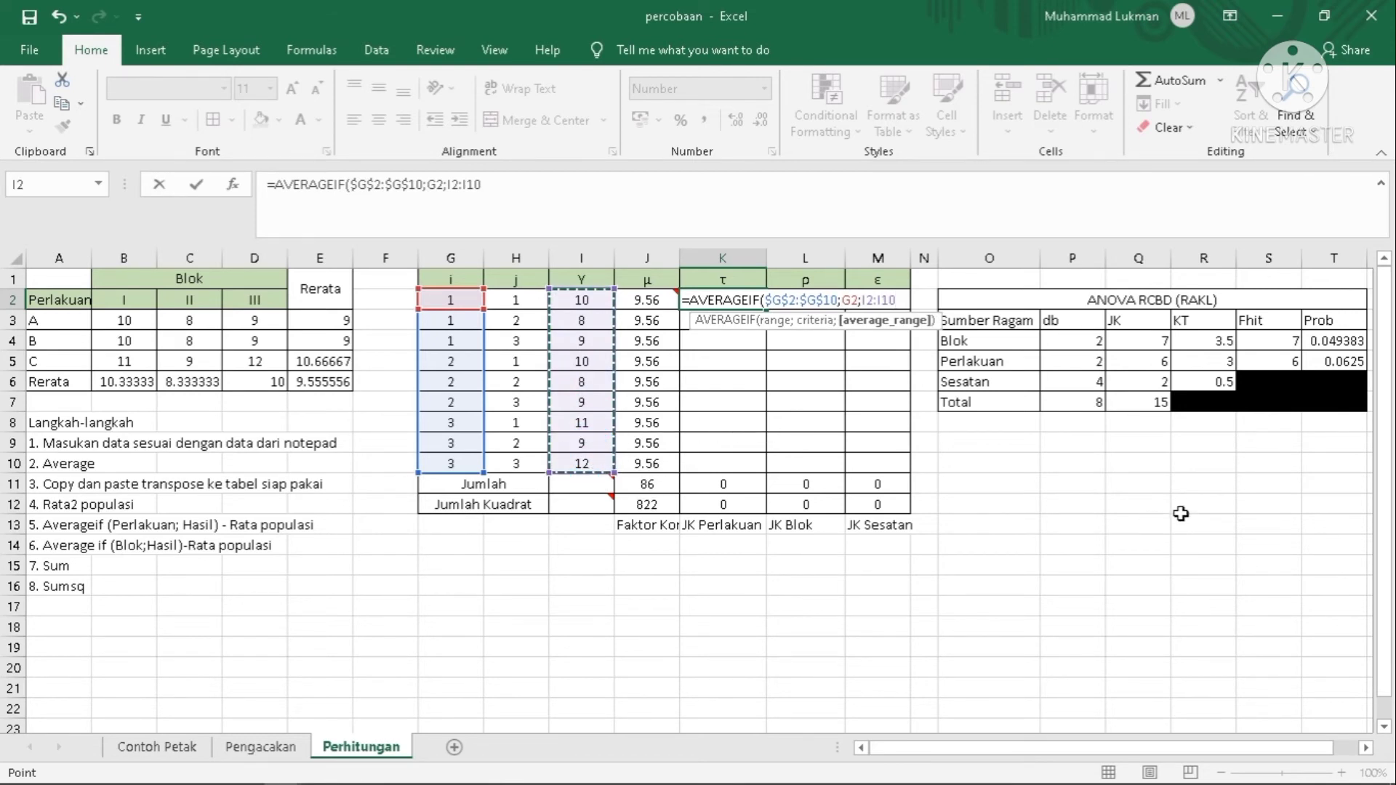
key(F4)
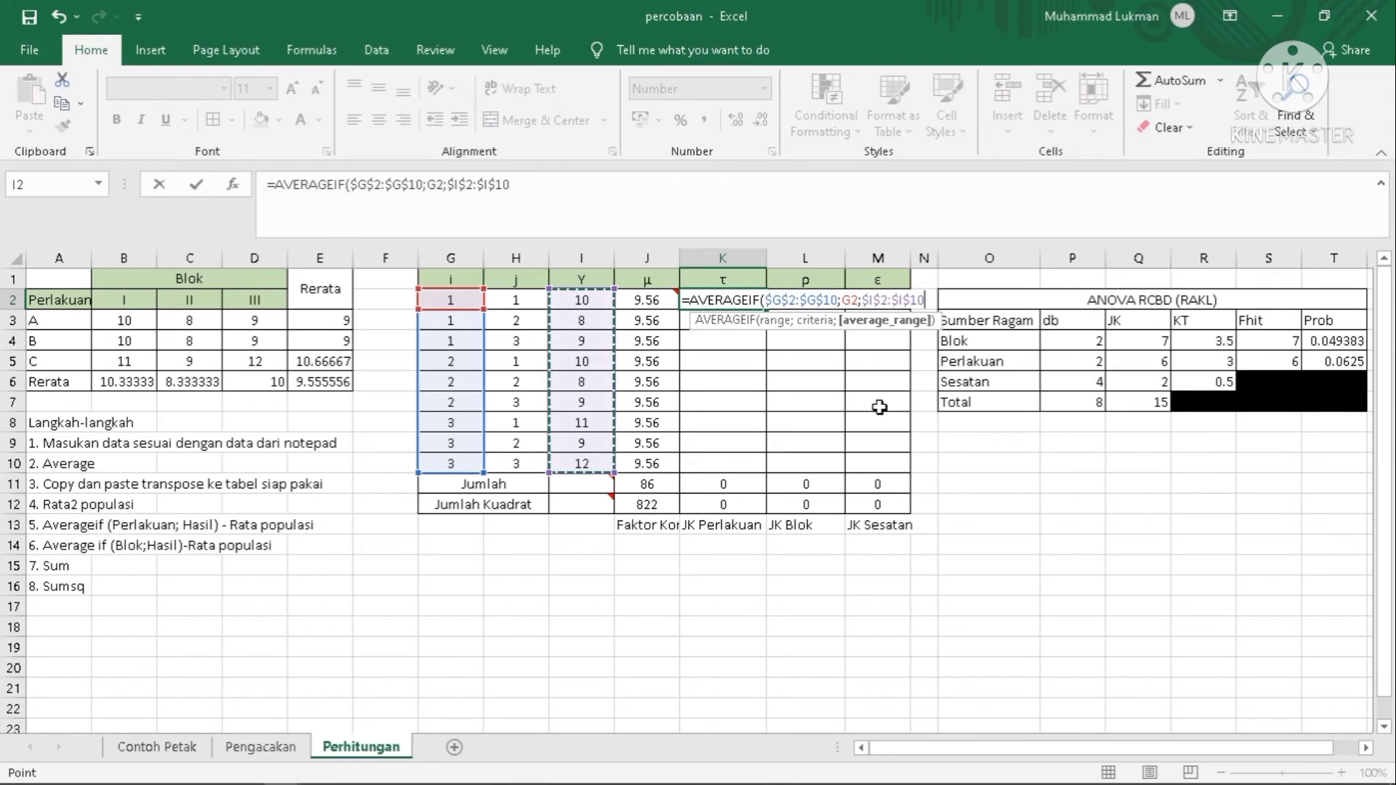
text())
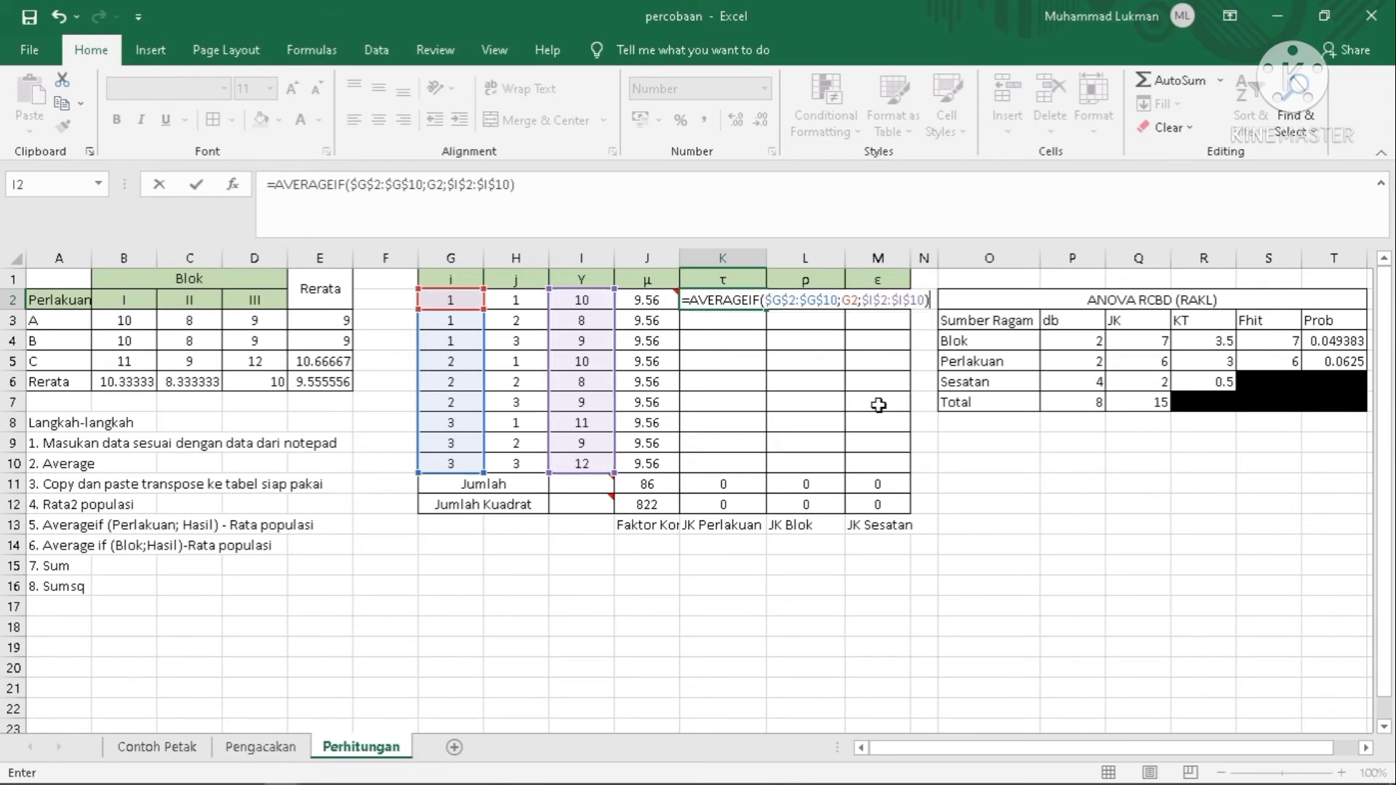
text(-)
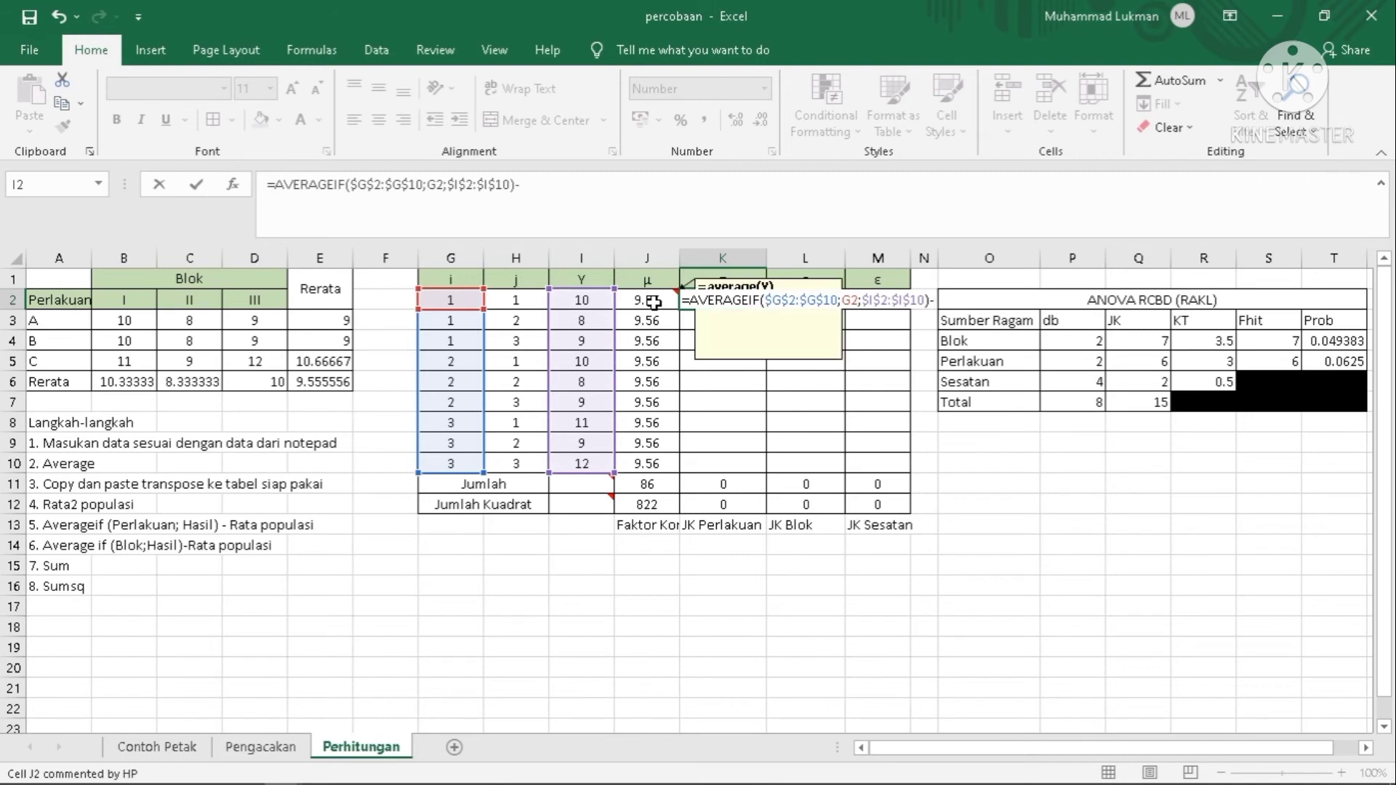
click(654, 302)
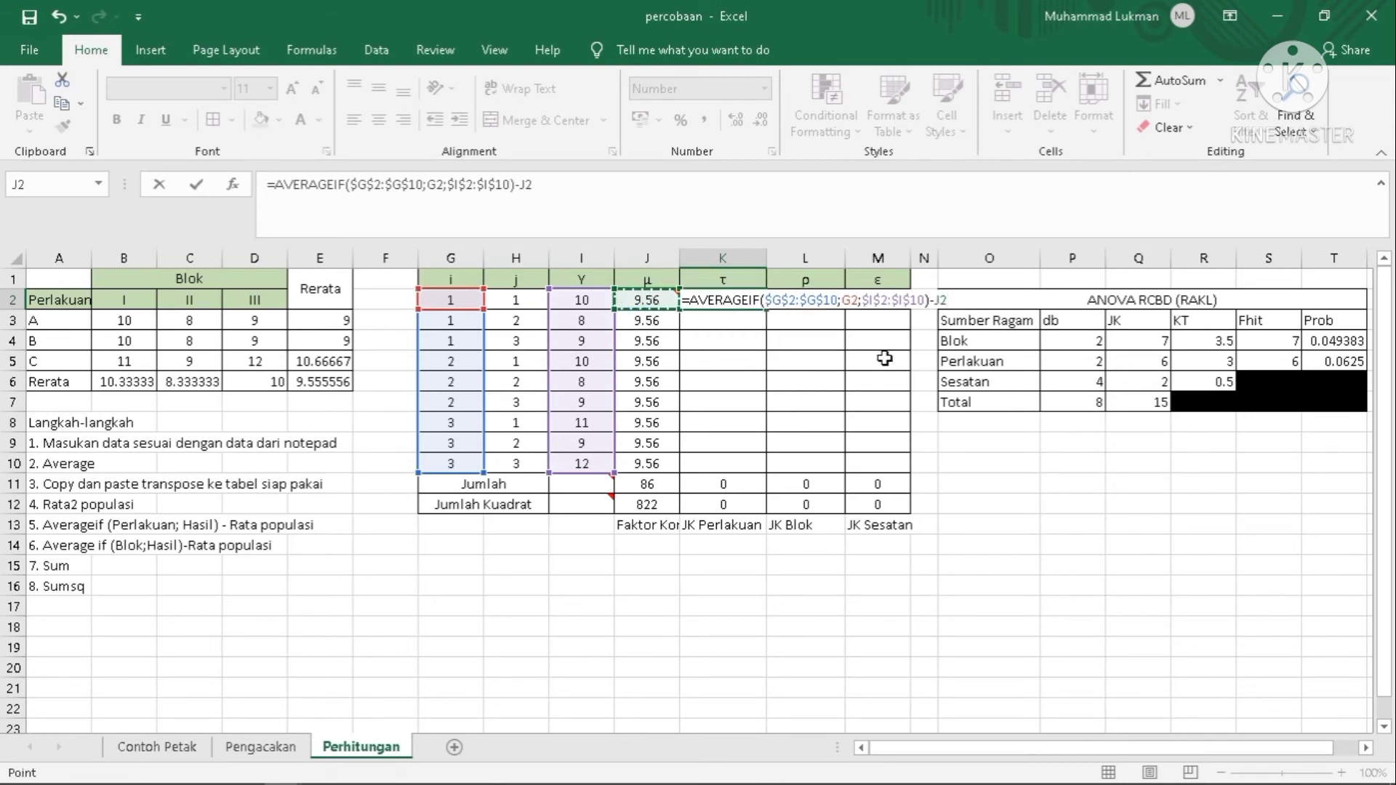
key(Return)
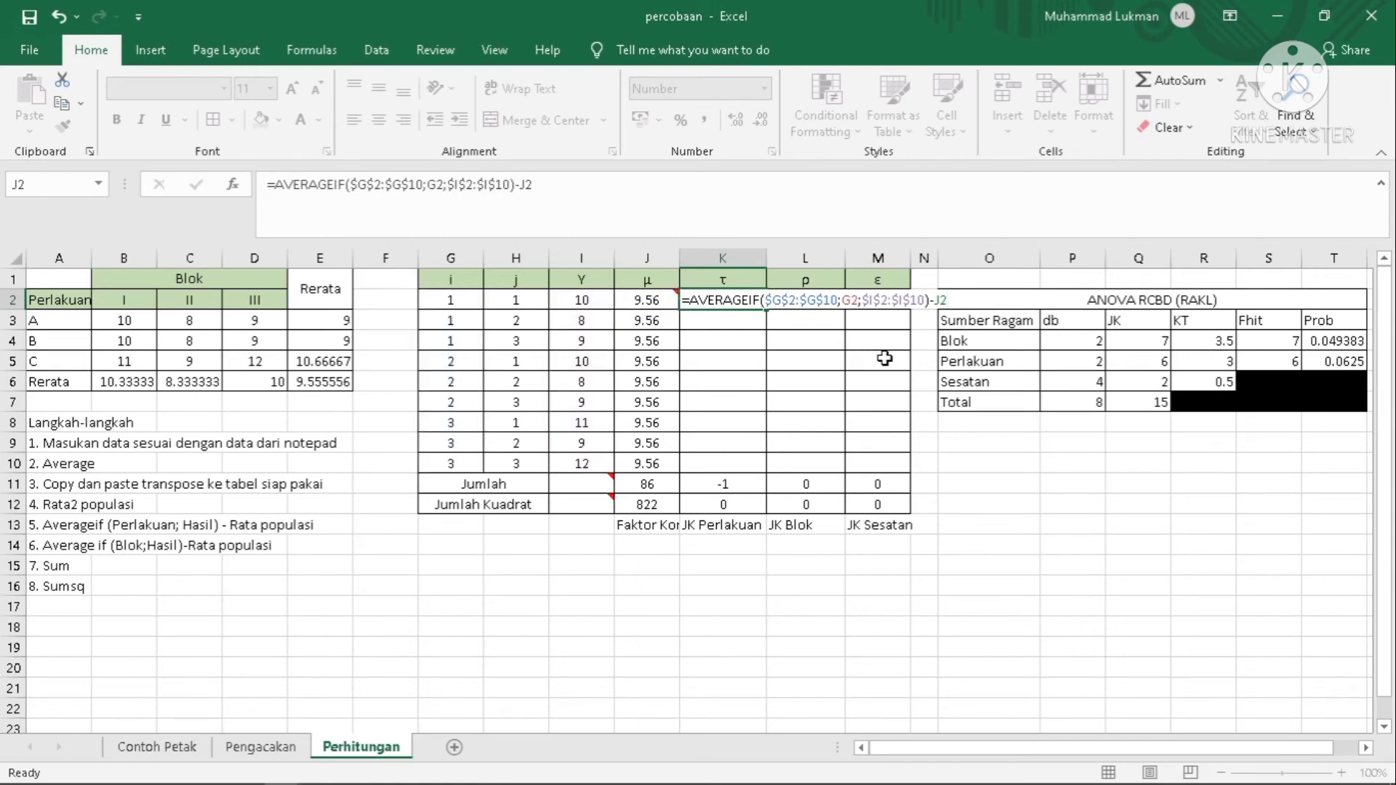
click(722, 296)
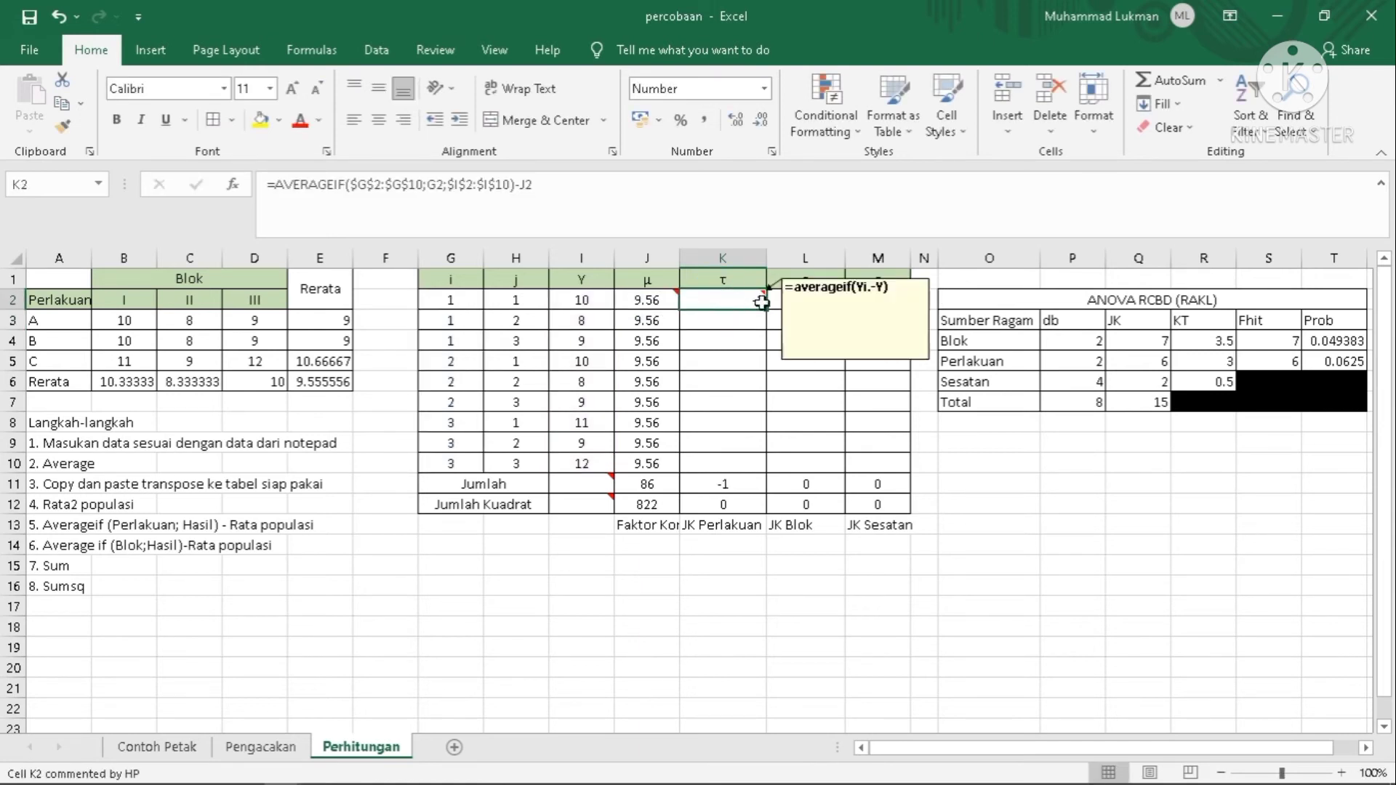
drag(767, 309, 761, 472)
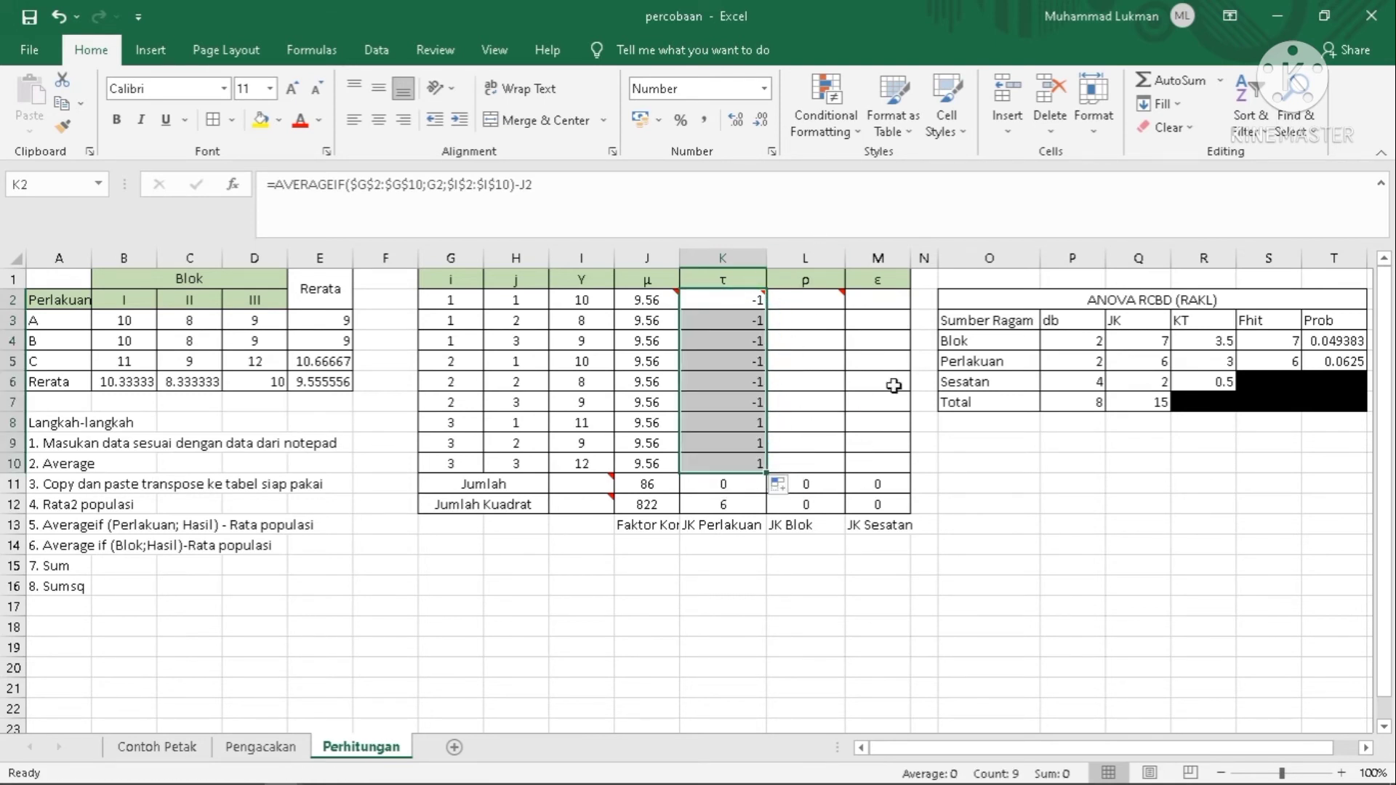
Start an AVERAGEIF formula in L2 under ρ, with the block column range $H$2:$H$10 and criterion H2
click(821, 307)
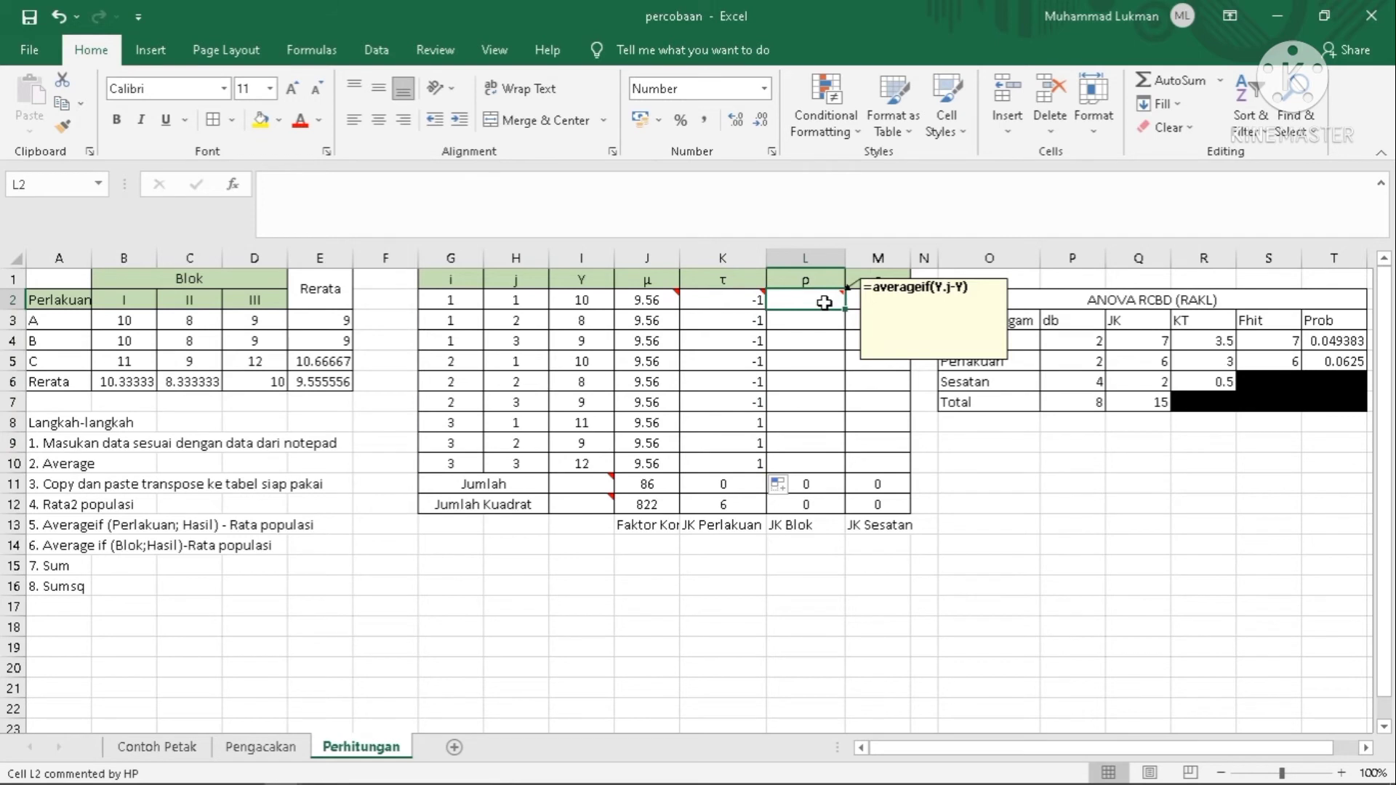
text(=)
mouse_move(829, 303)
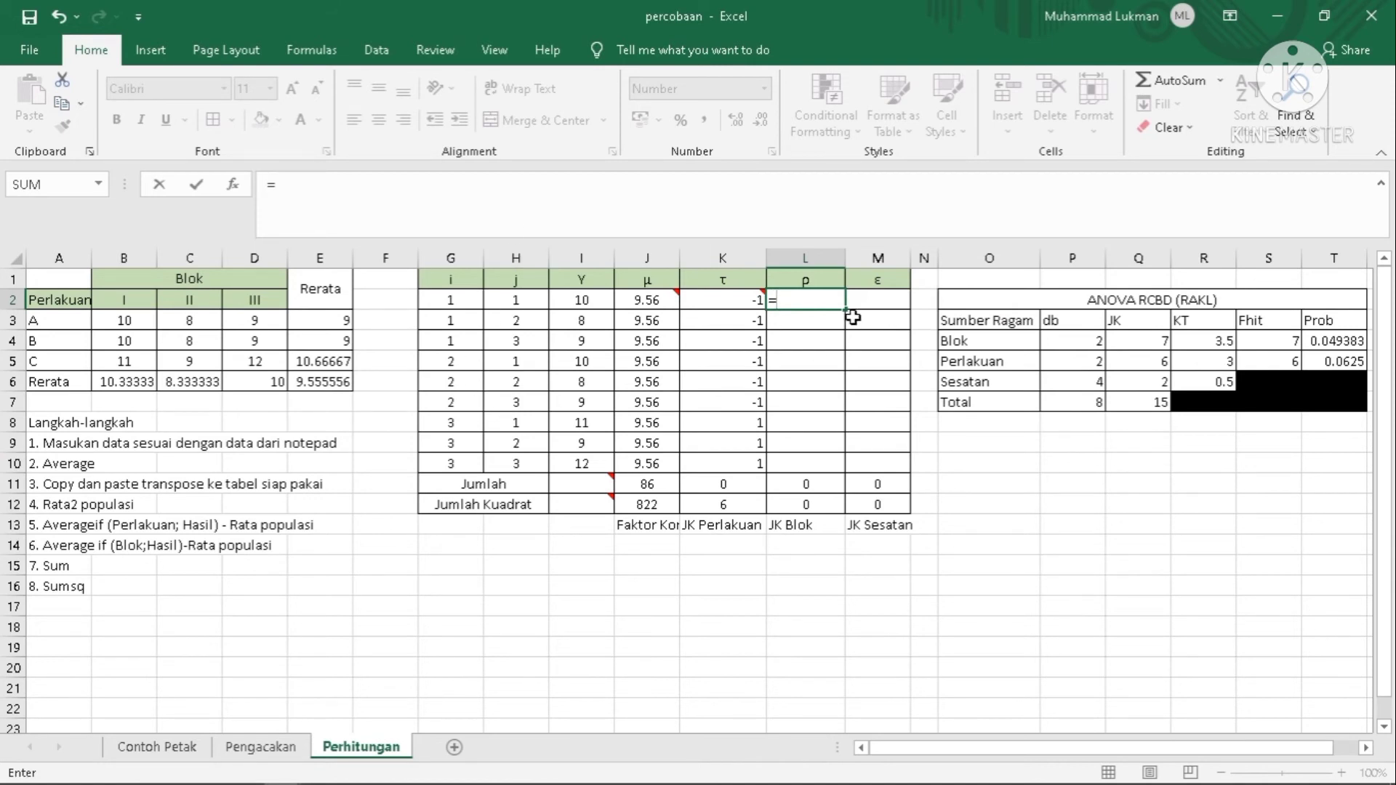
text(ave)
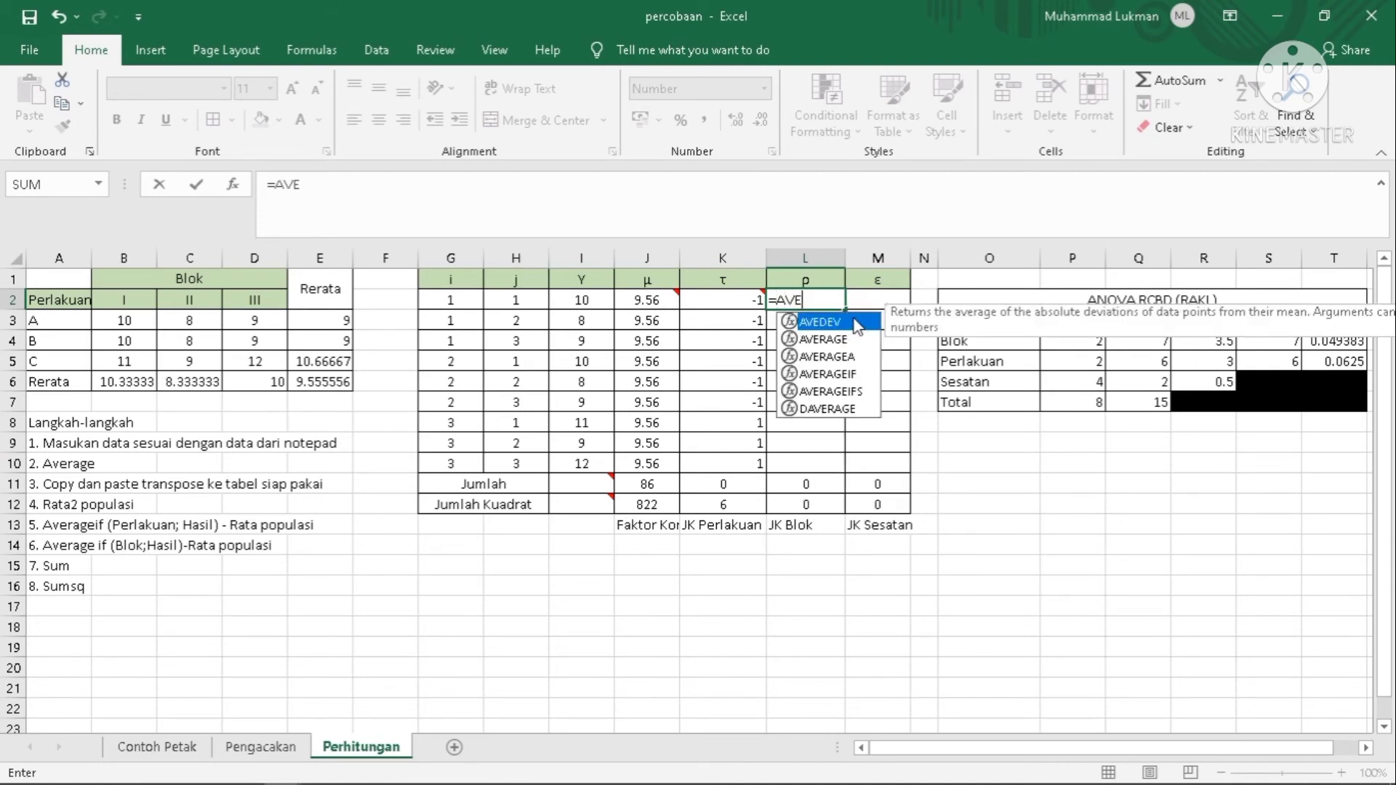
double_click(851, 379)
drag(515, 301, 528, 463)
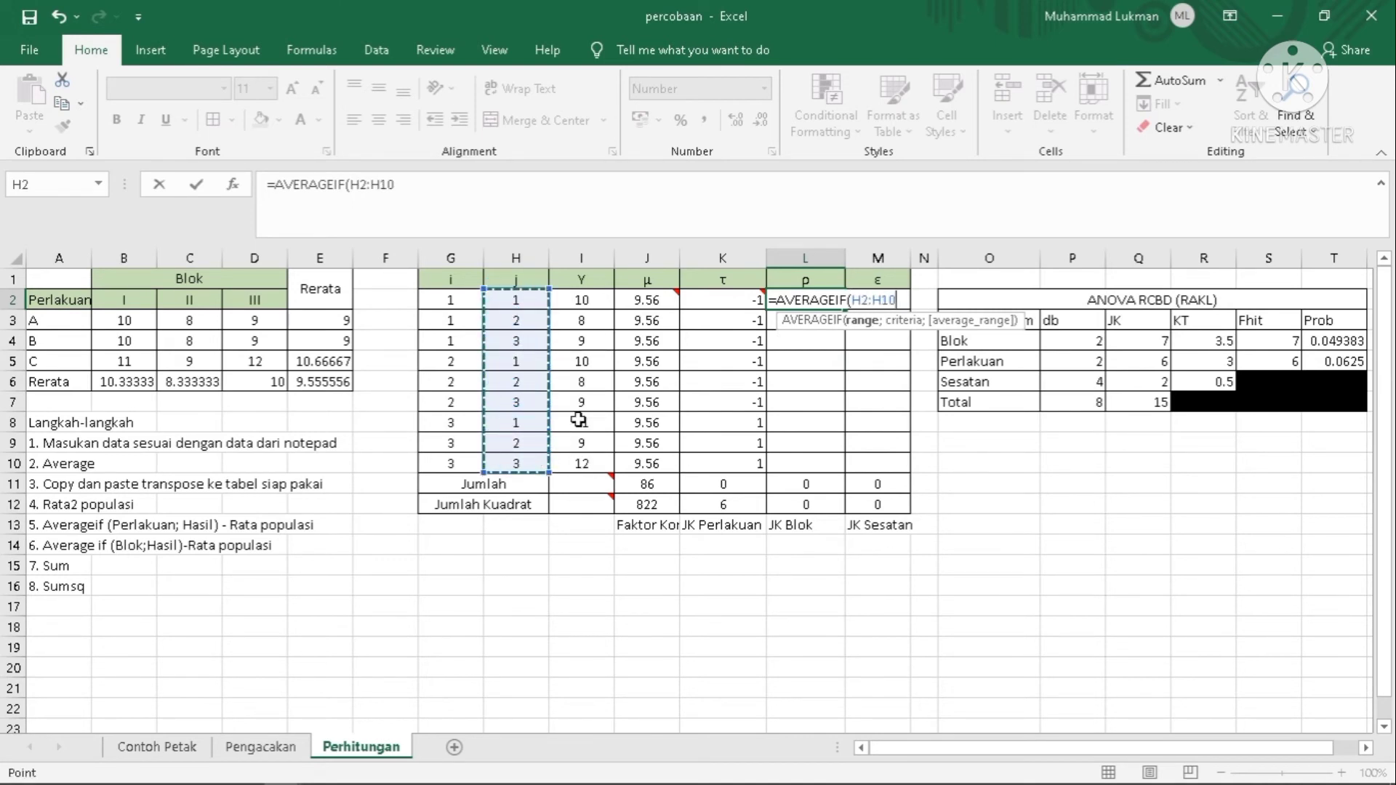
key(F4)
text(;)
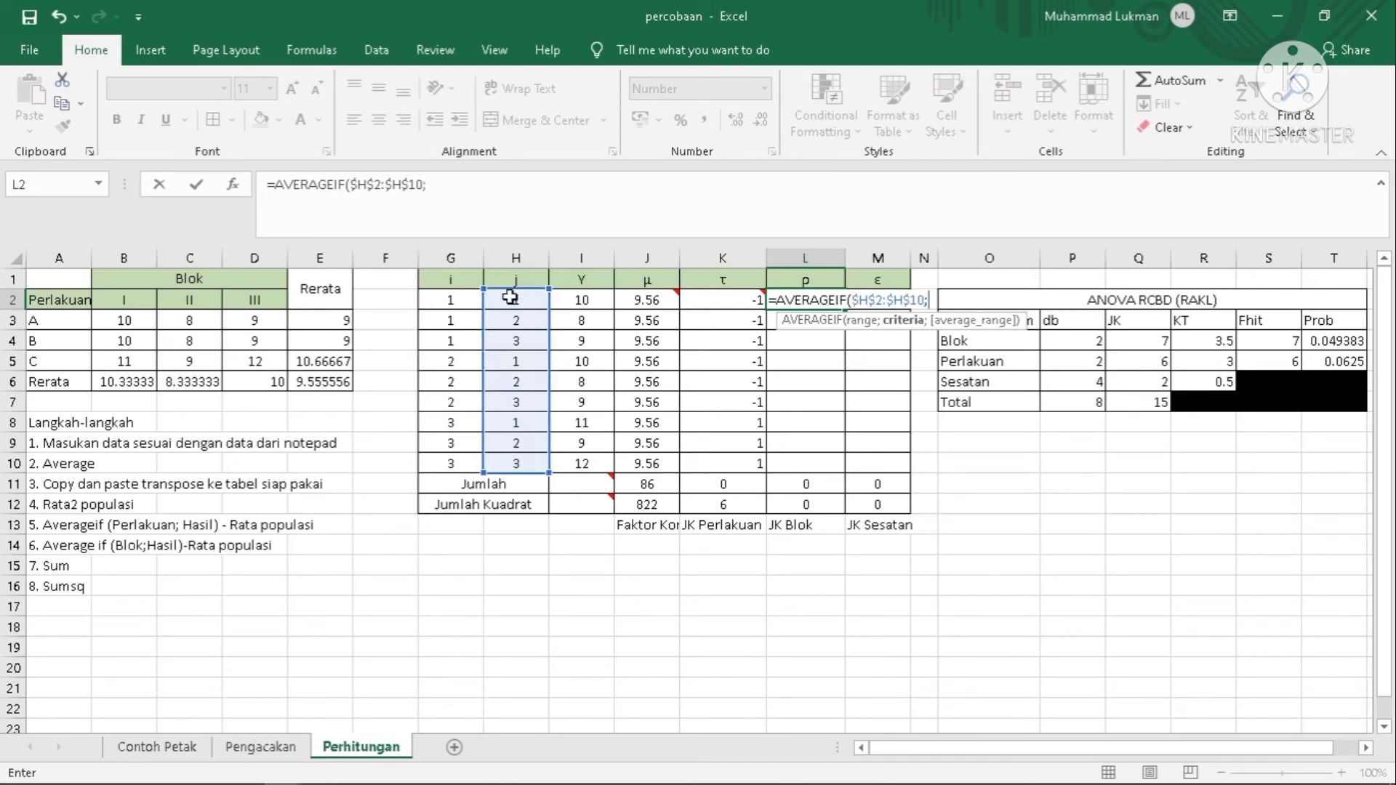
click(506, 299)
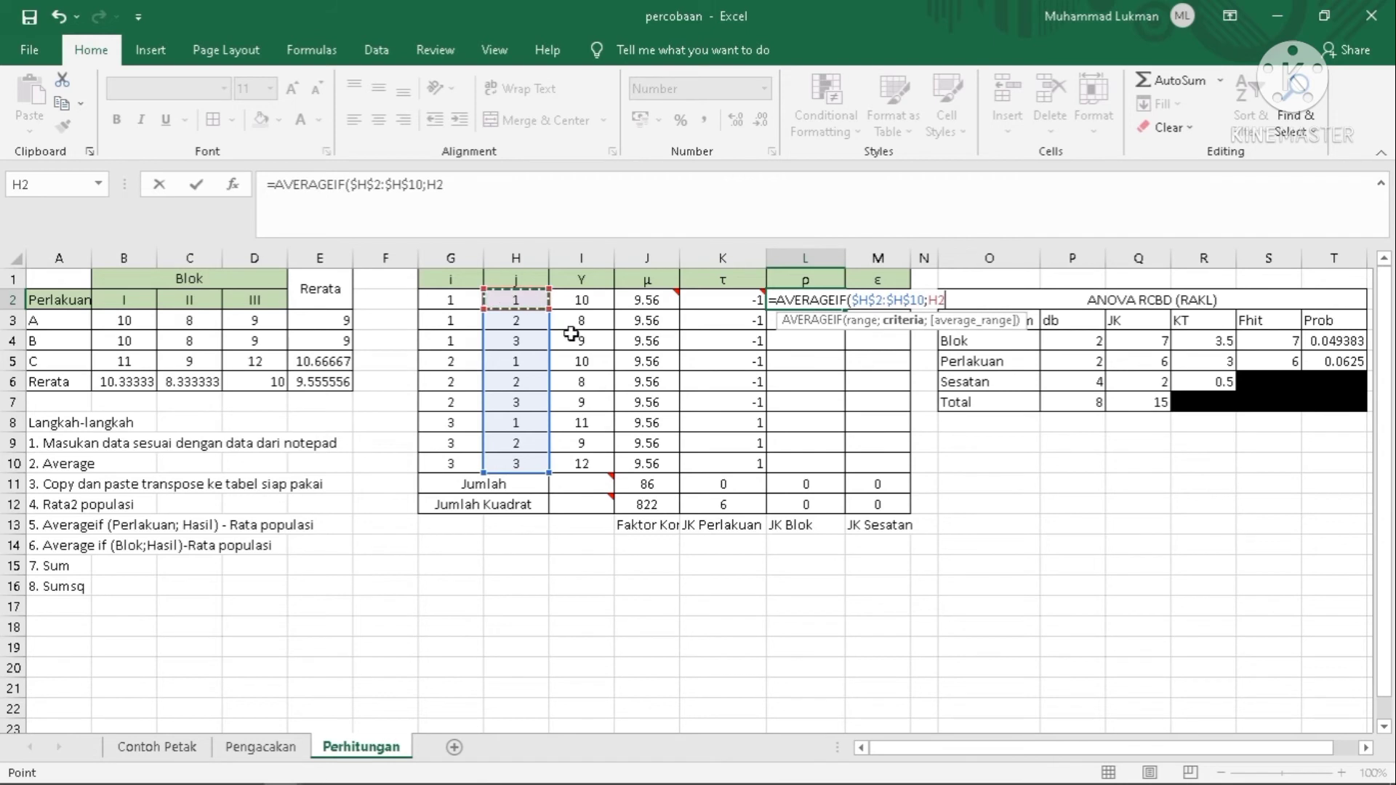
text(;)
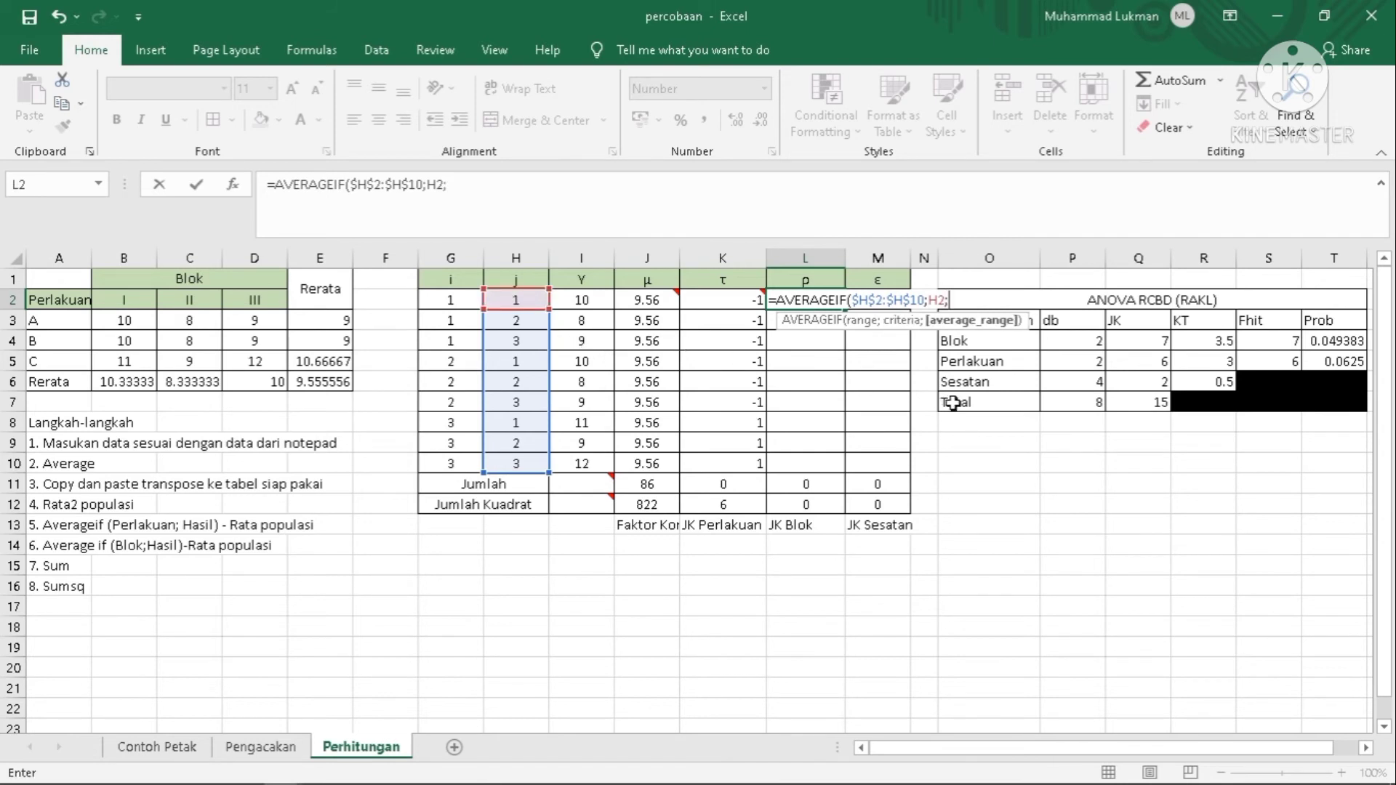
Complete L2 as =AVERAGEIF($H$2:$H$10;H2;$I$2:$I$10)-J2 and copy it down the ρ column through L10
drag(662, 301, 659, 462)
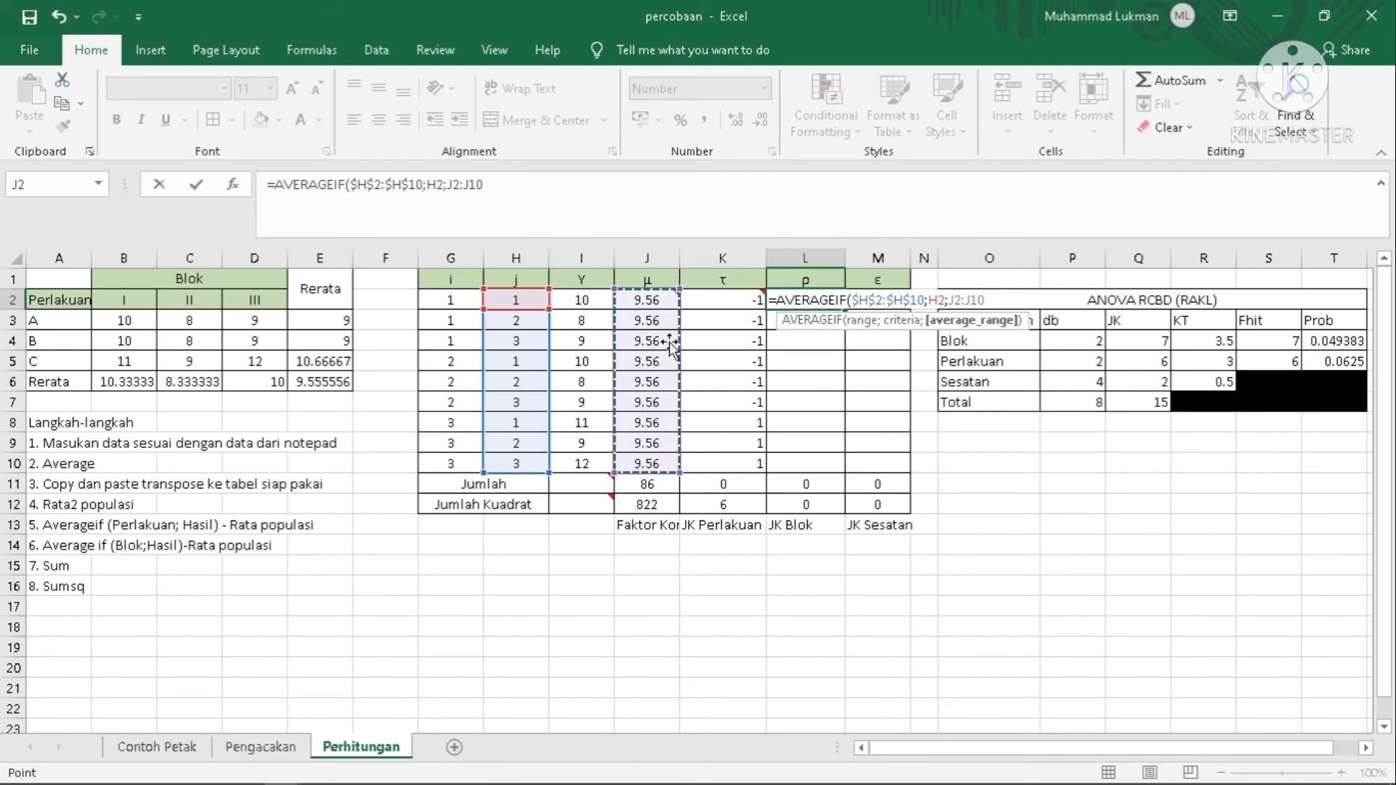
key(F4)
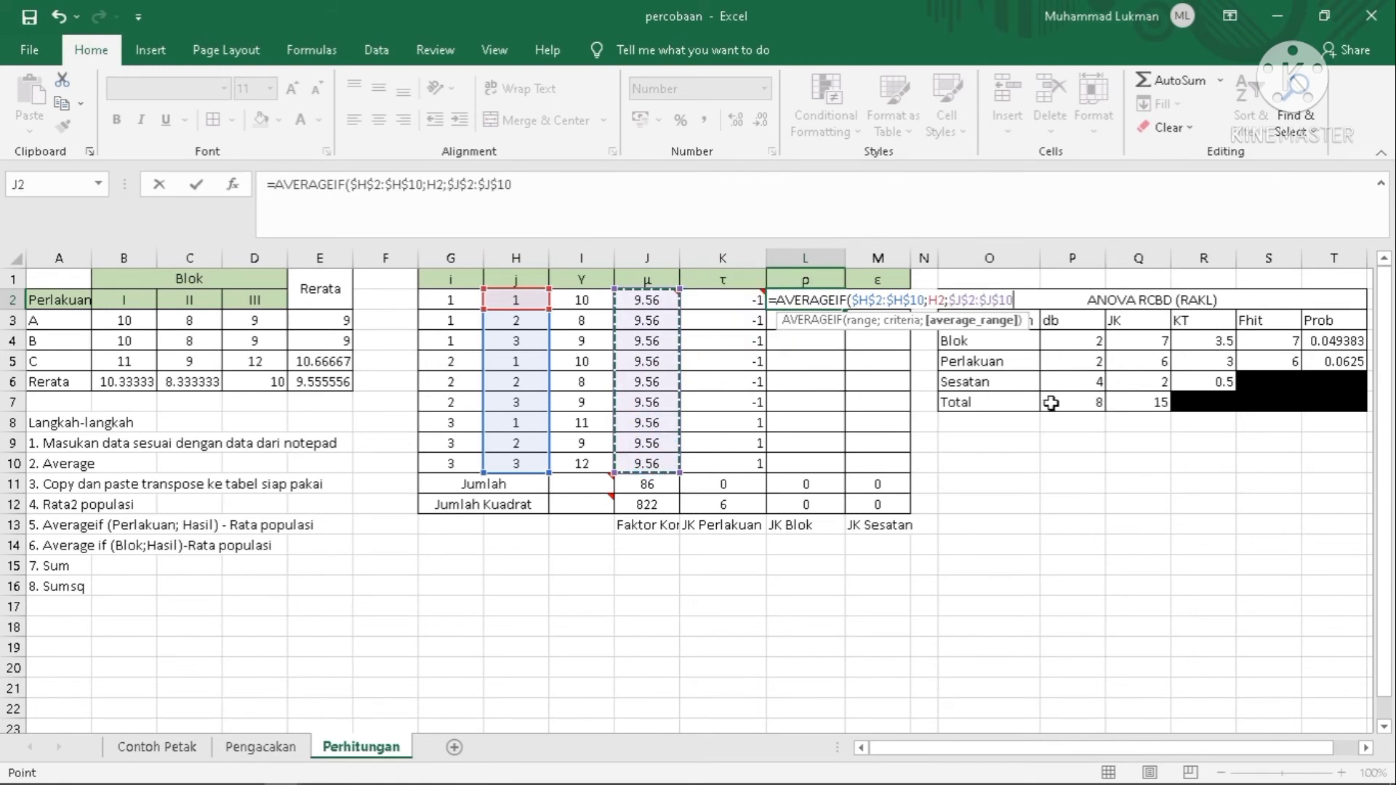
text()-)
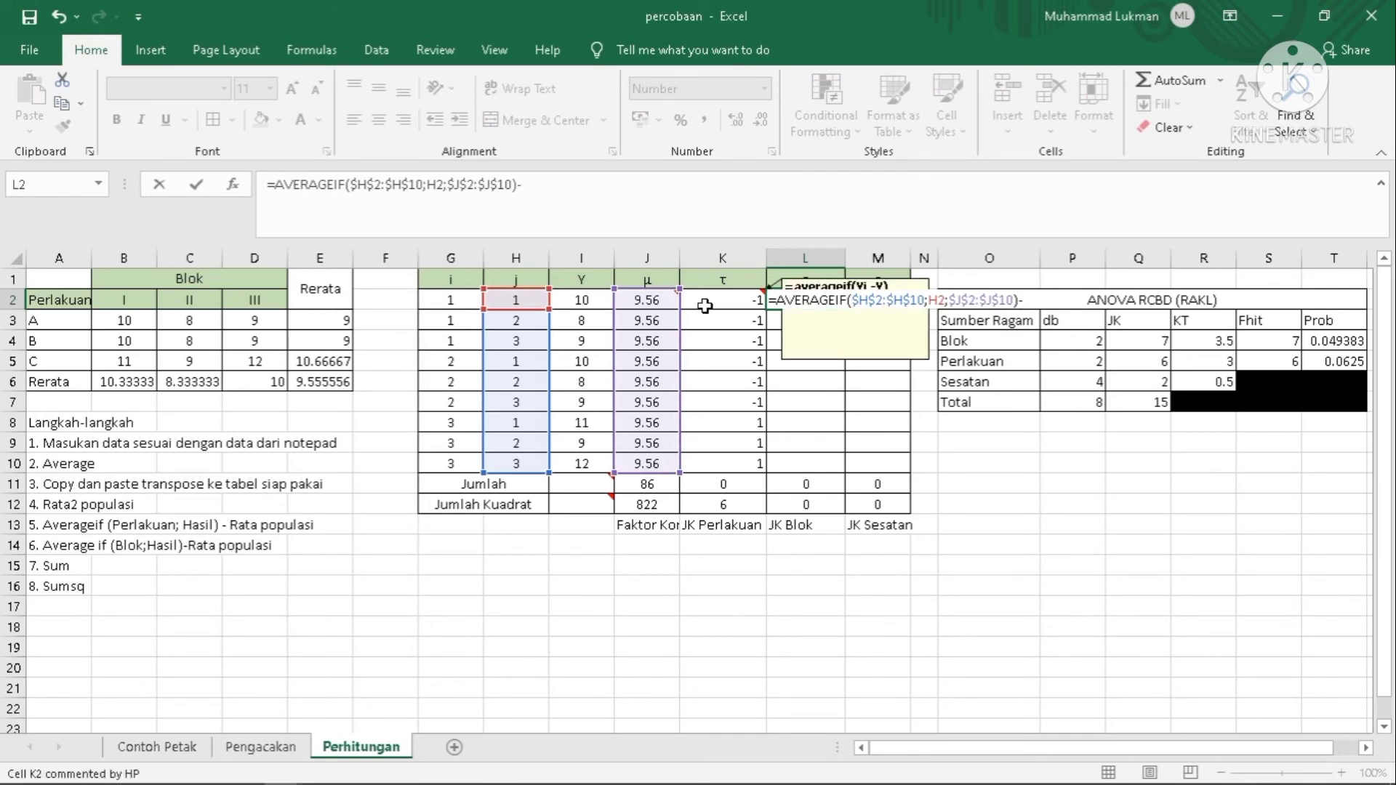
click(651, 304)
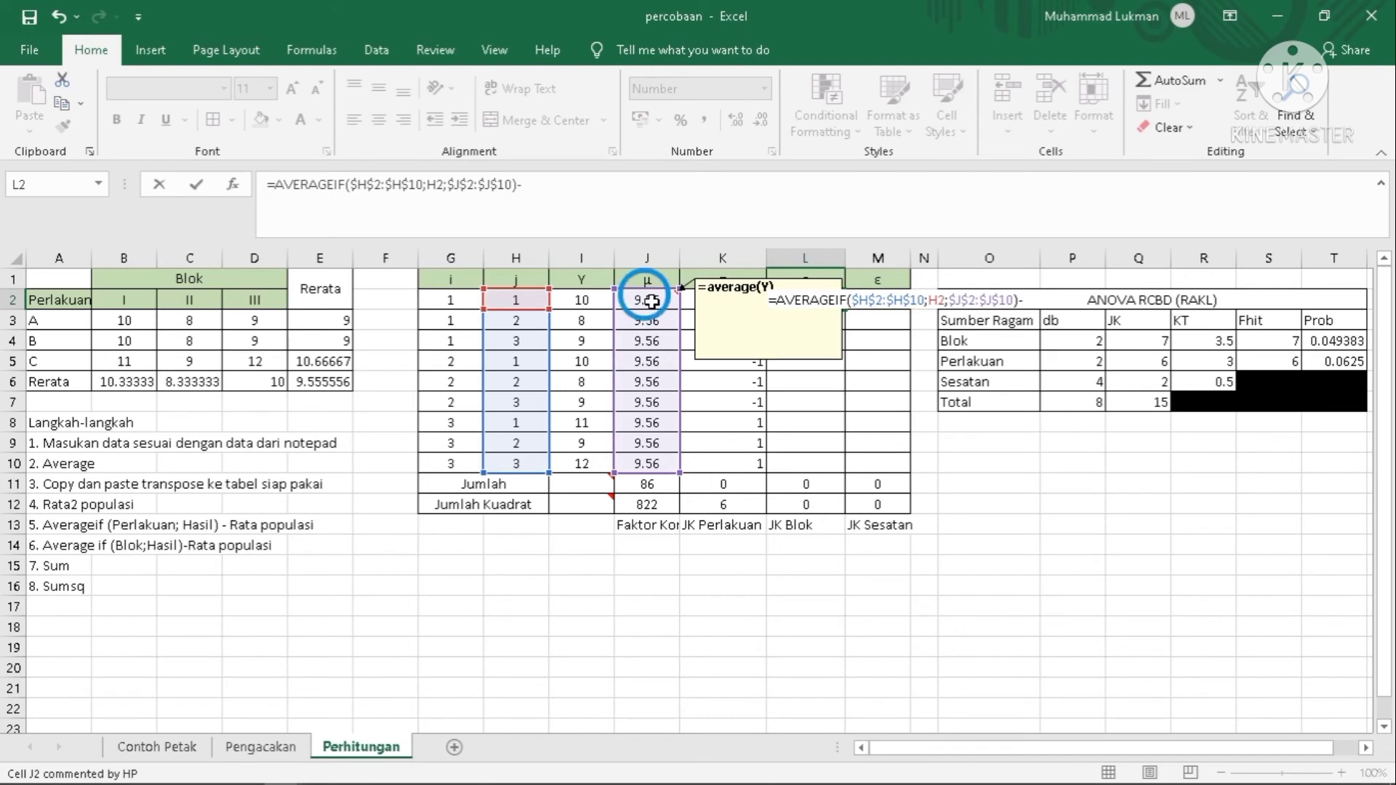
mouse_move(617, 324)
mouse_down()
mouse_move(593, 328)
mouse_move(603, 320)
mouse_up()
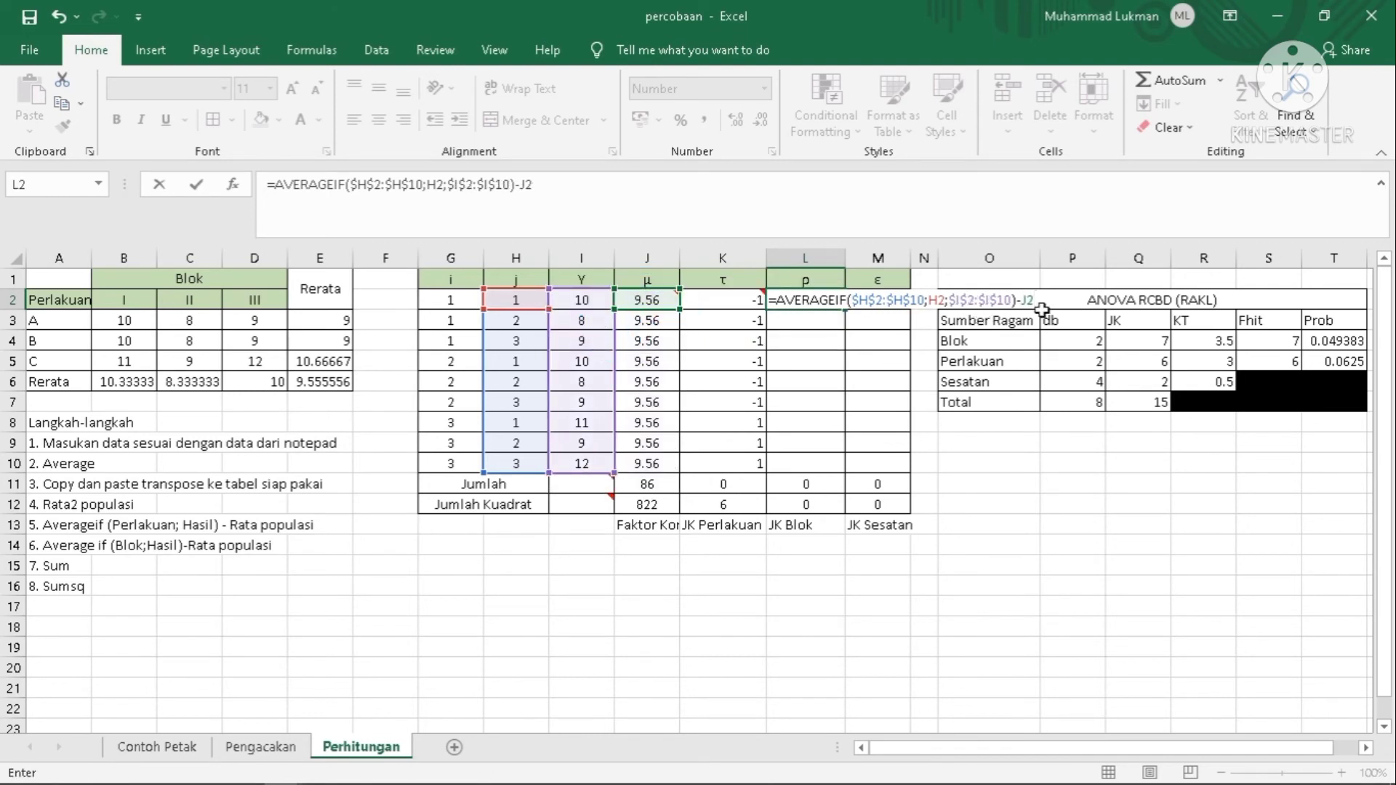
key(Return)
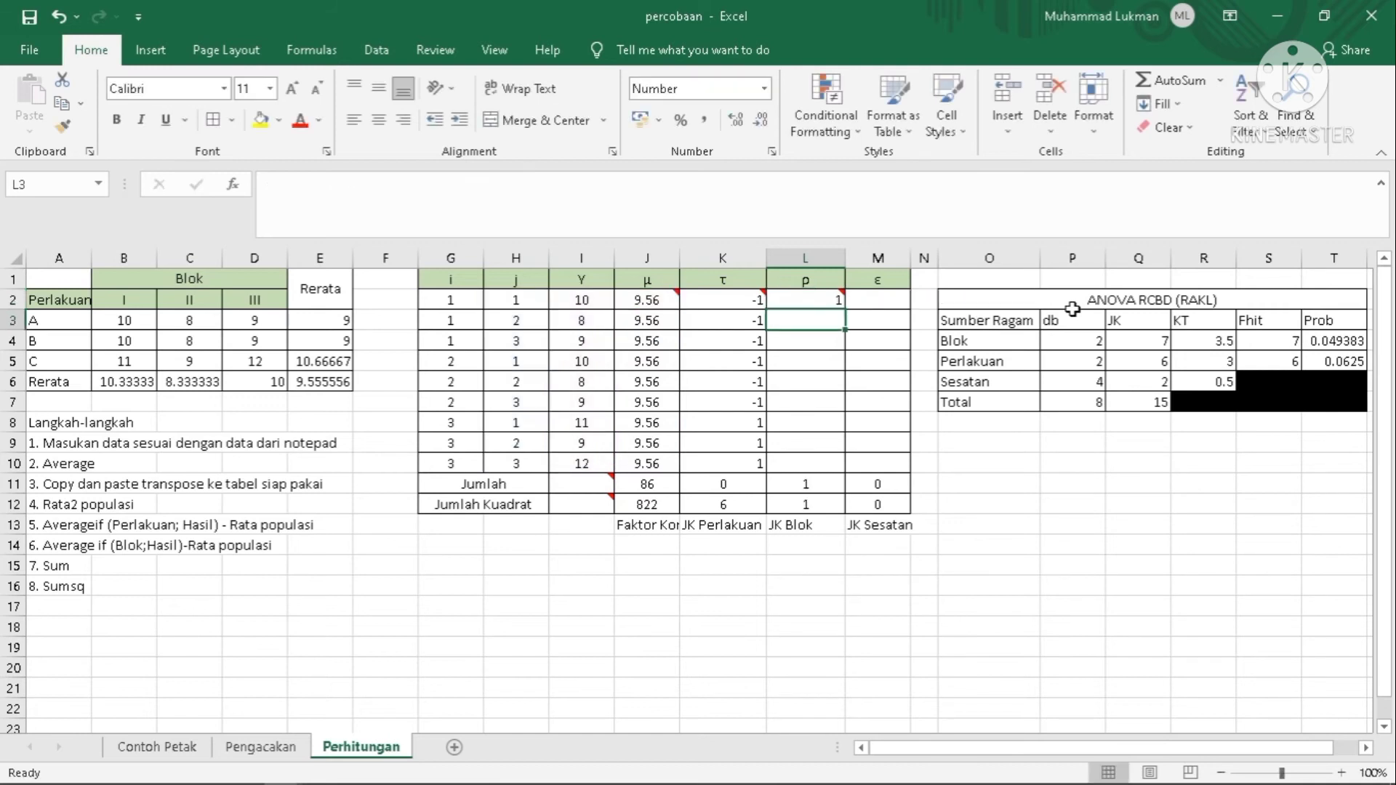
click(833, 298)
drag(843, 309, 844, 465)
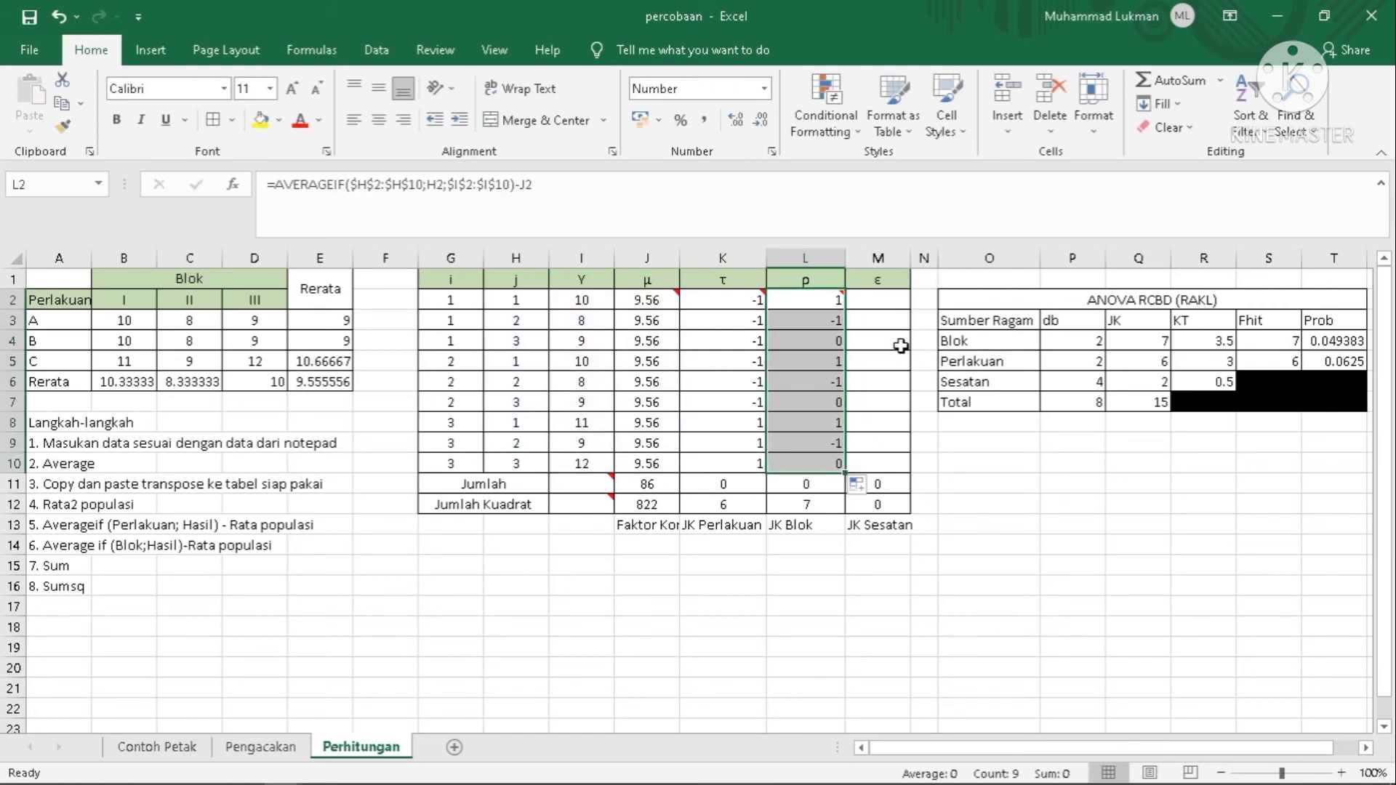
Enter =I2-J2-K2-L2 in M2 under ε and copy it down the column through M10
click(891, 315)
click(886, 301)
text(=)
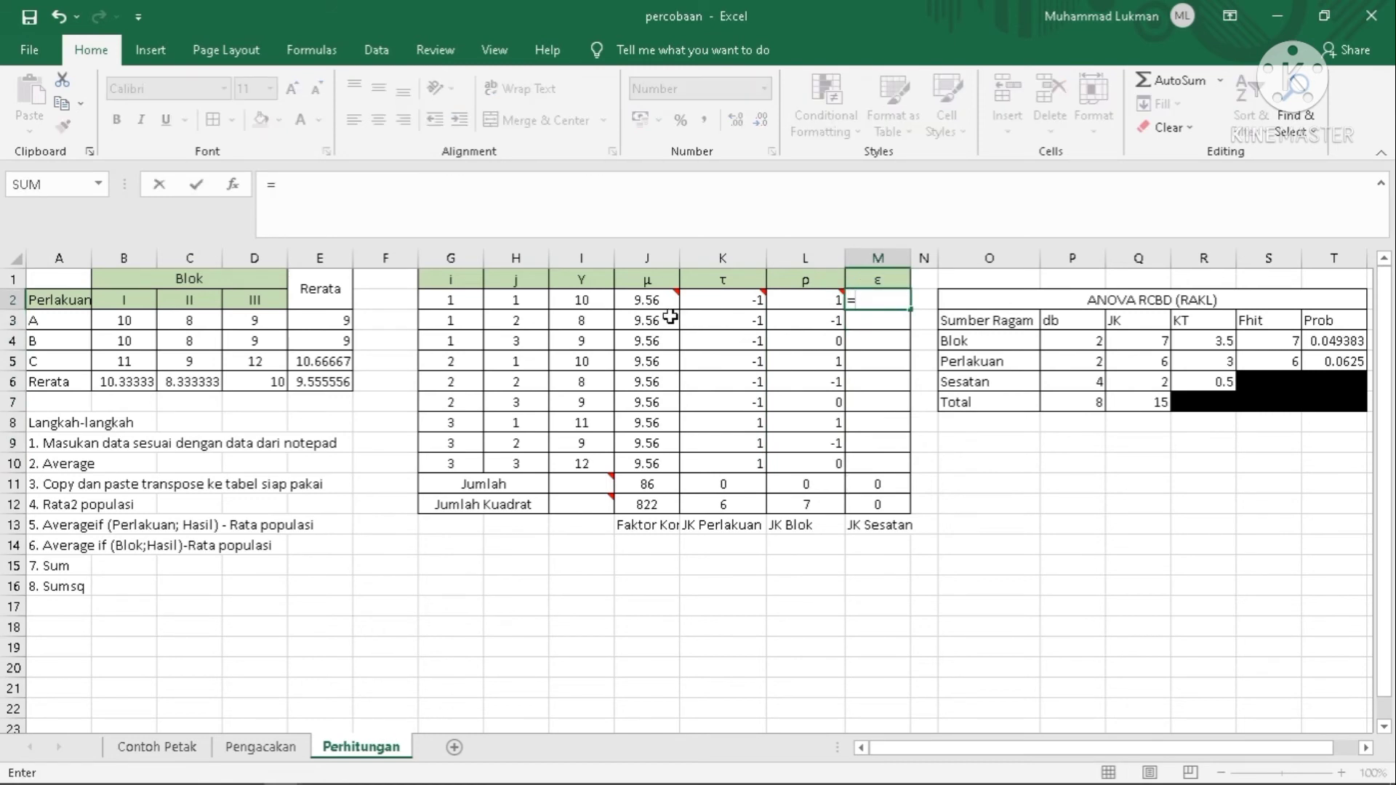
click(571, 300)
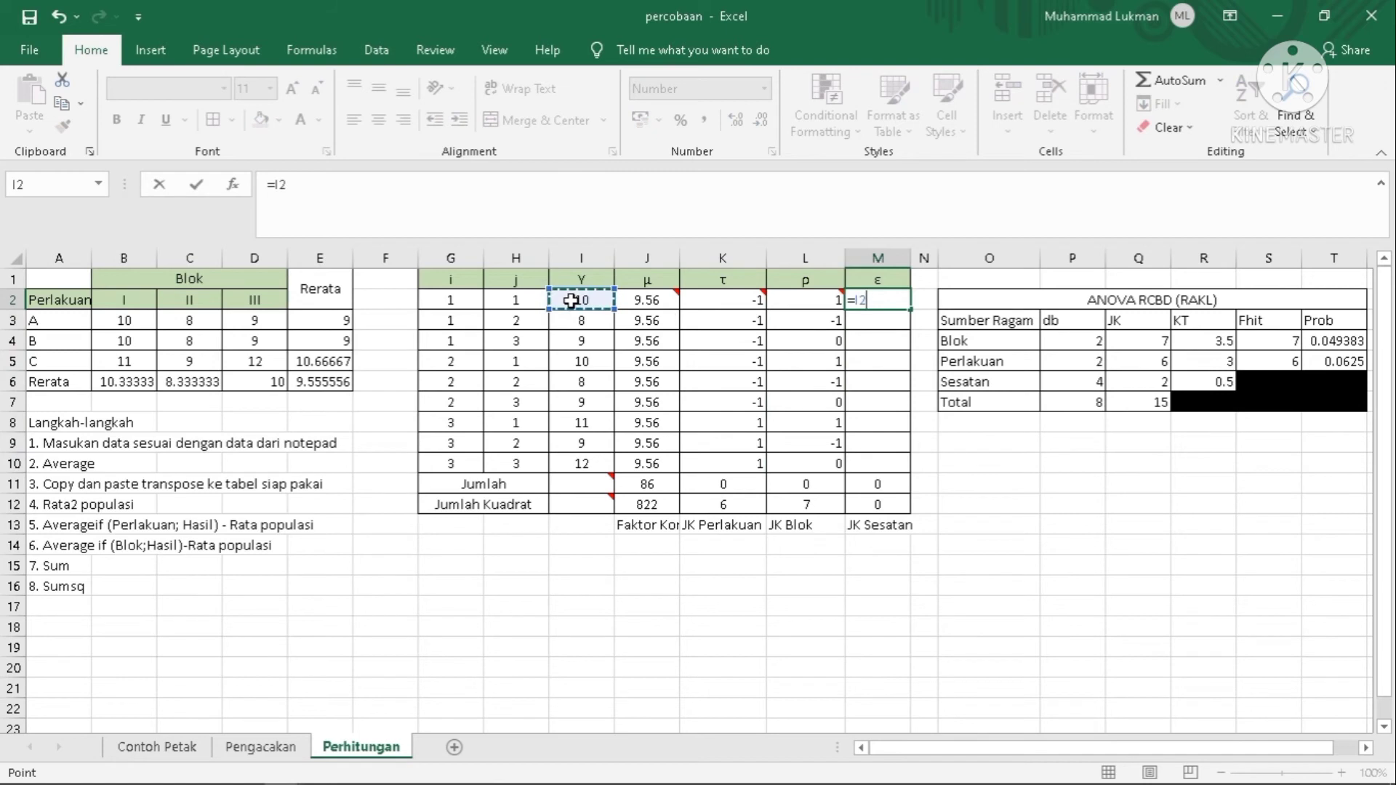
text(-)
text(-)
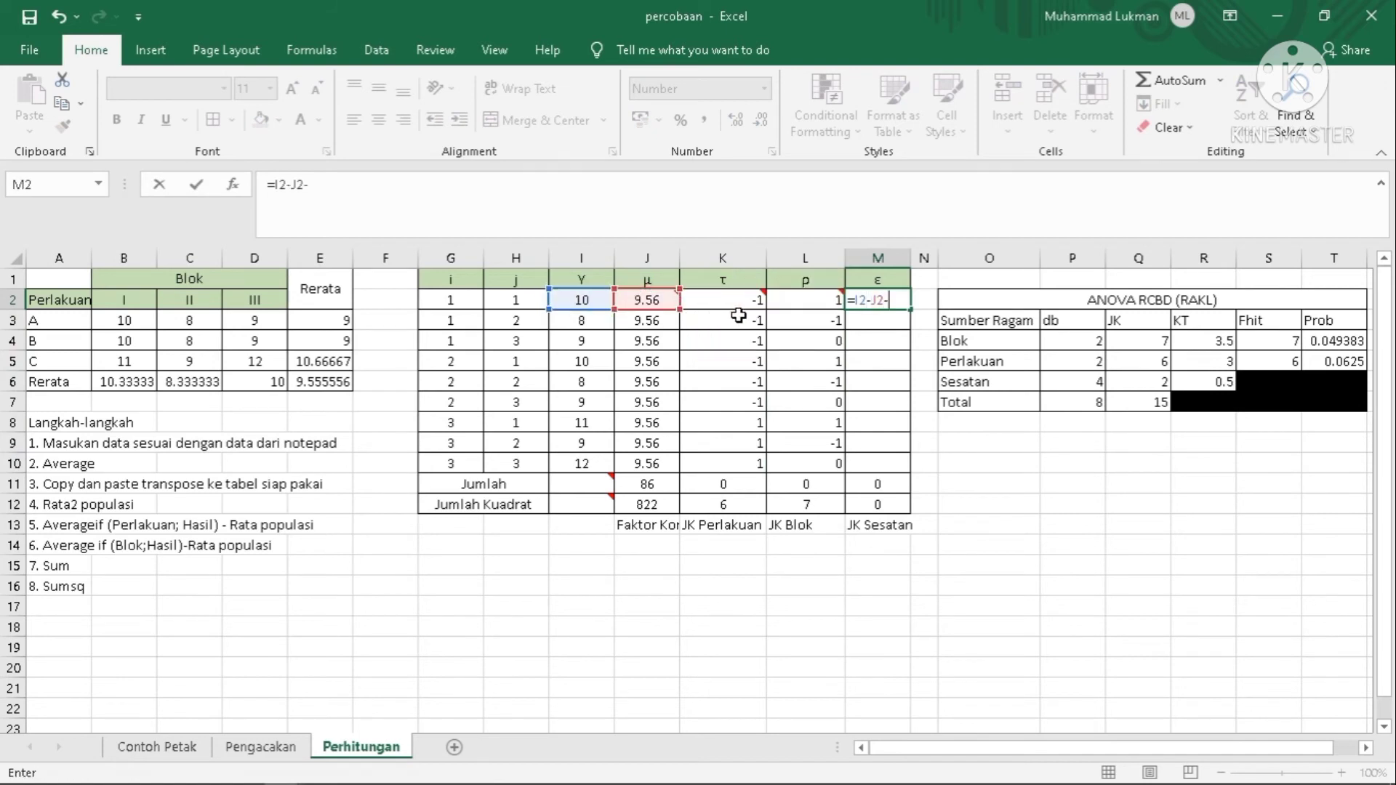
click(745, 305)
text(-)
click(824, 302)
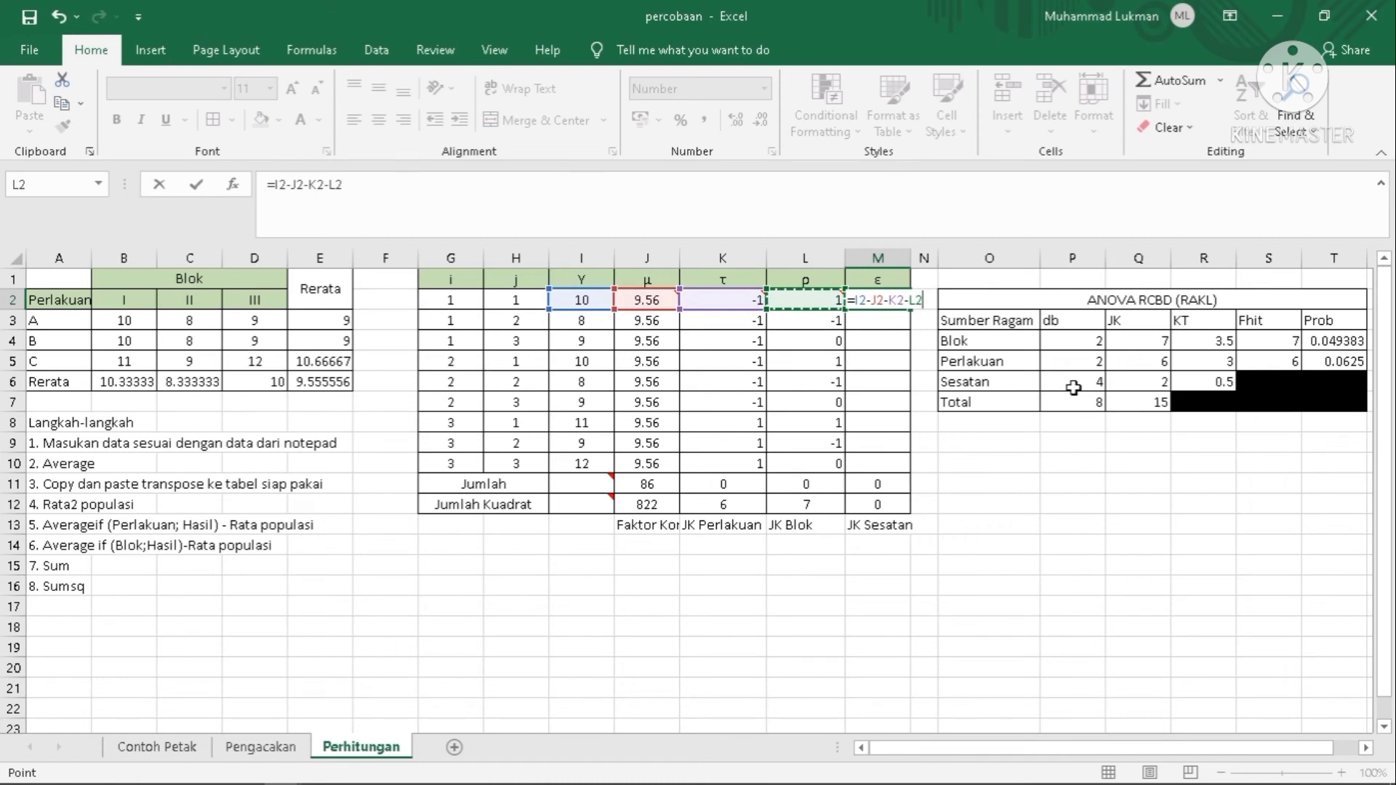
key(Return)
click(888, 298)
drag(915, 306, 908, 470)
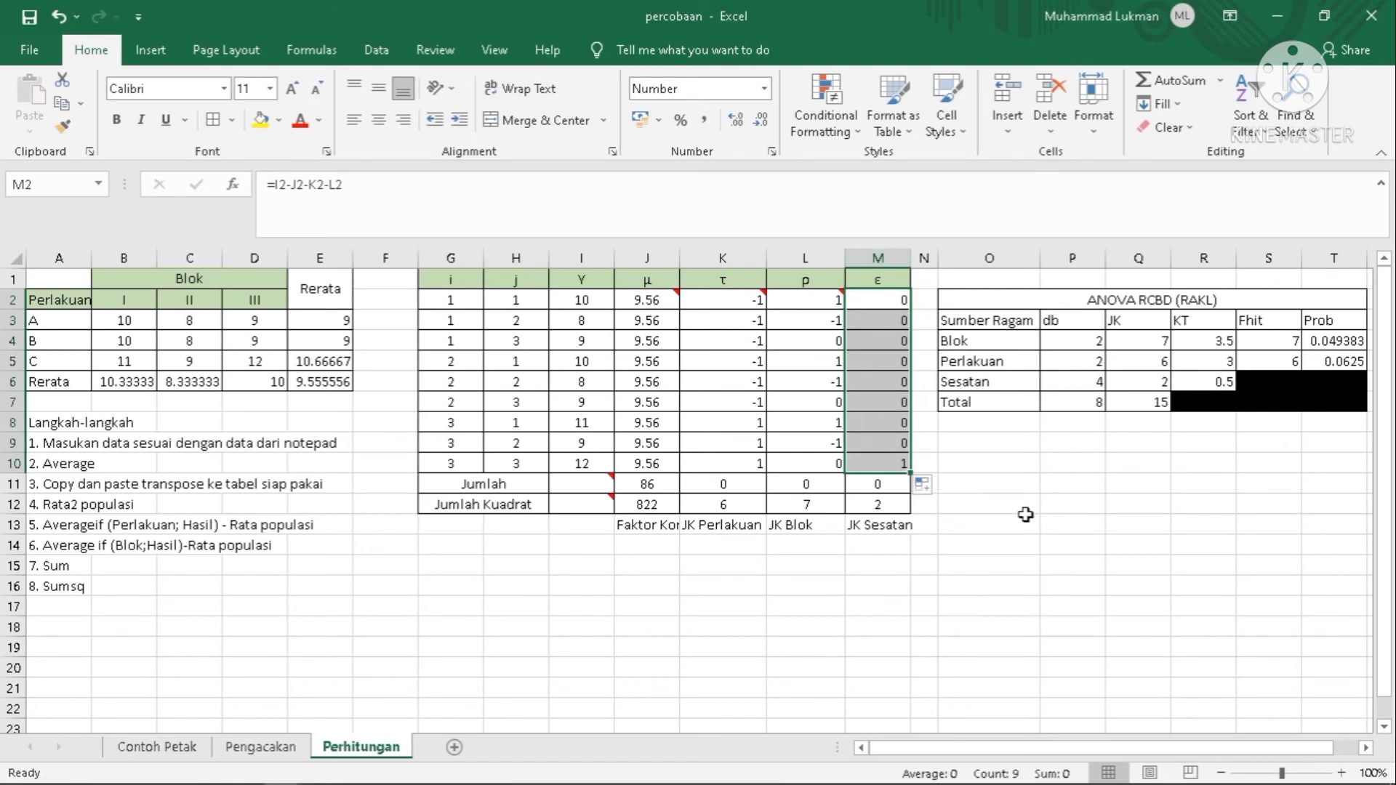
Check the Jumlah sums of the τ, ρ and ε columns and the row 13 labels under the sums of squares
drag(724, 483, 842, 481)
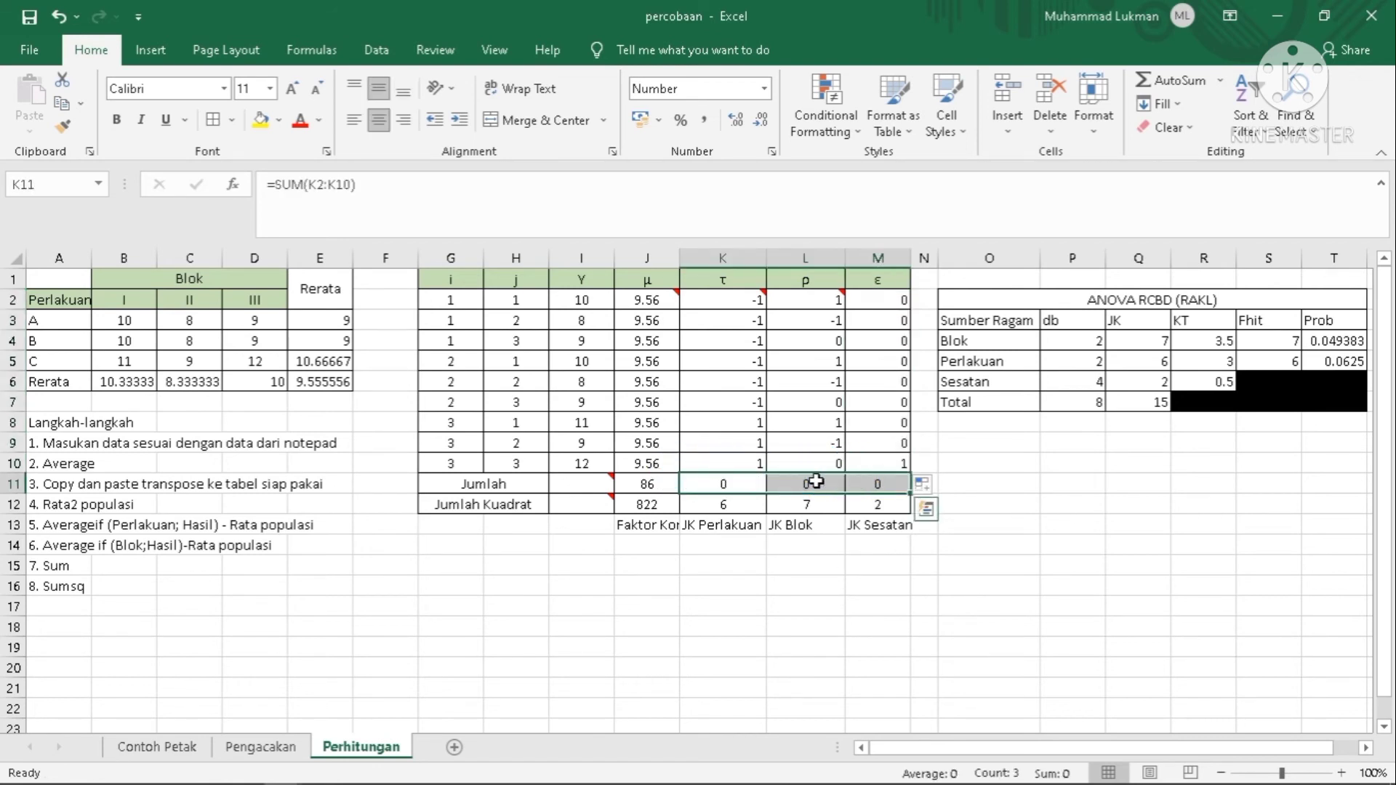
click(743, 486)
click(807, 484)
click(865, 484)
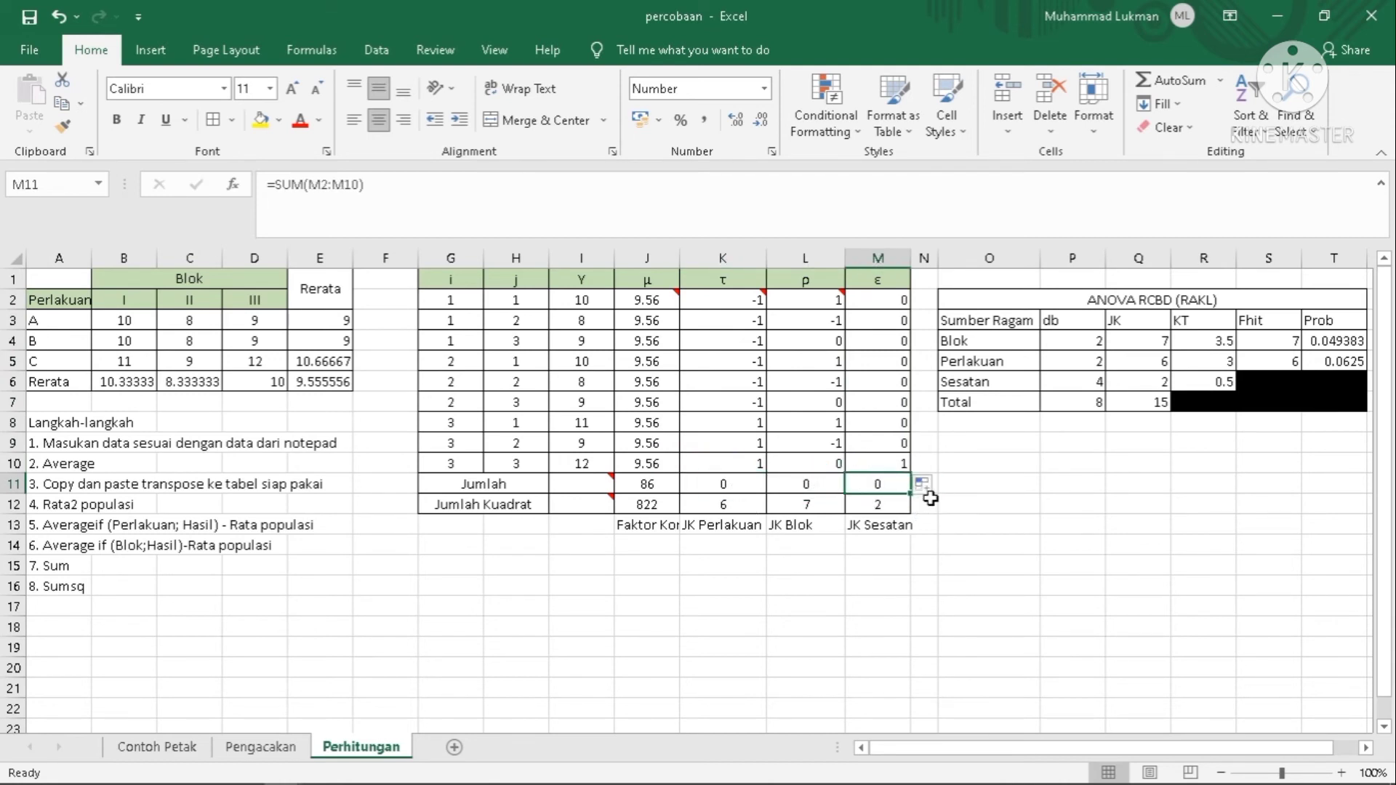
click(724, 523)
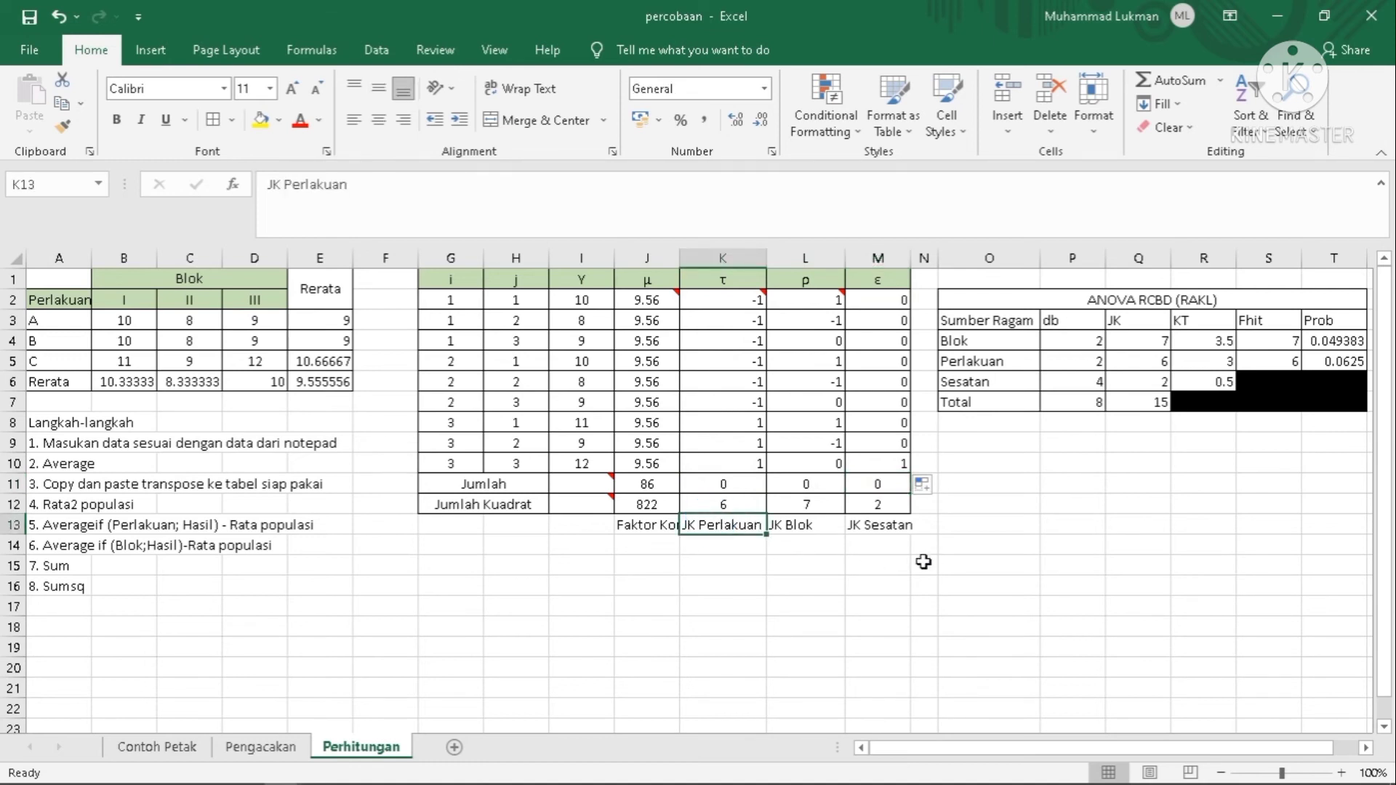
click(821, 529)
click(882, 533)
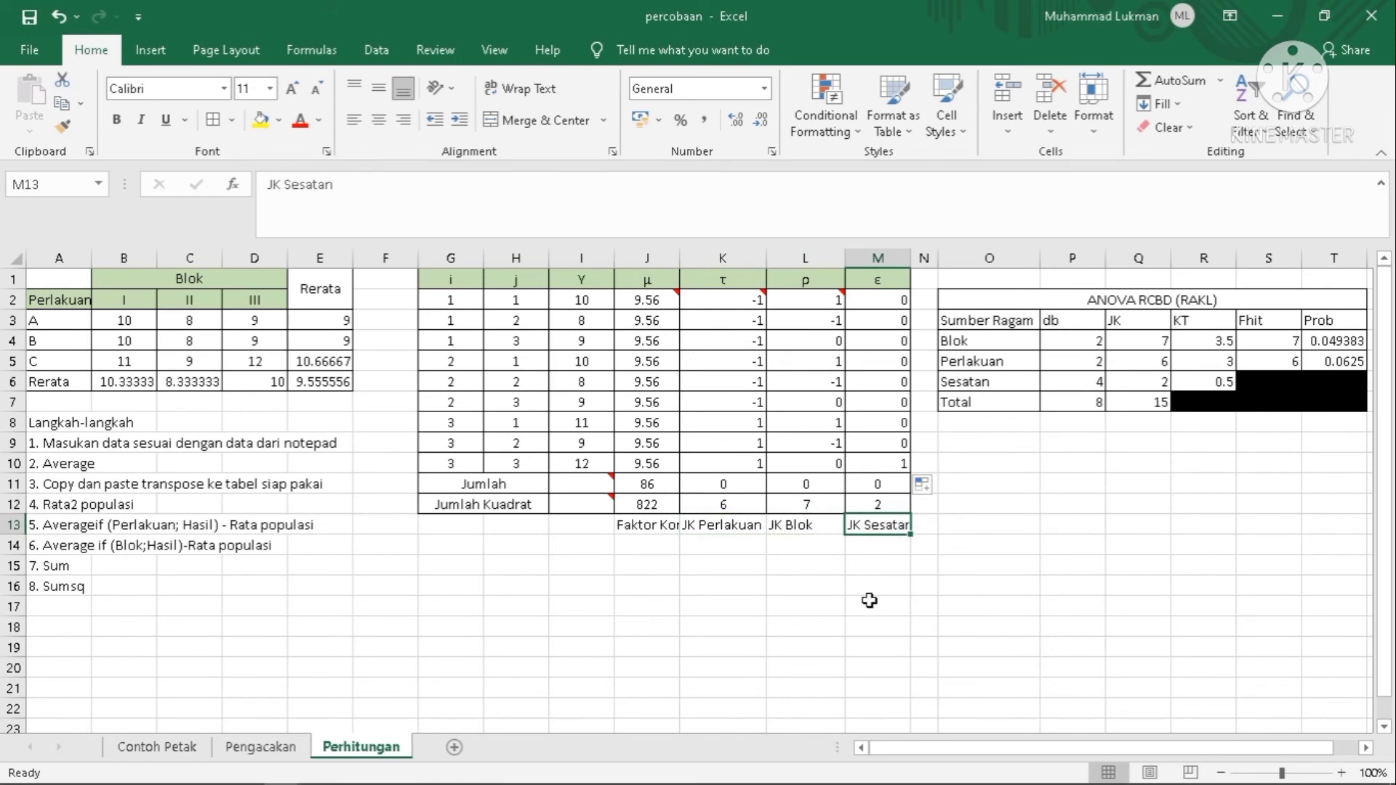
click(661, 531)
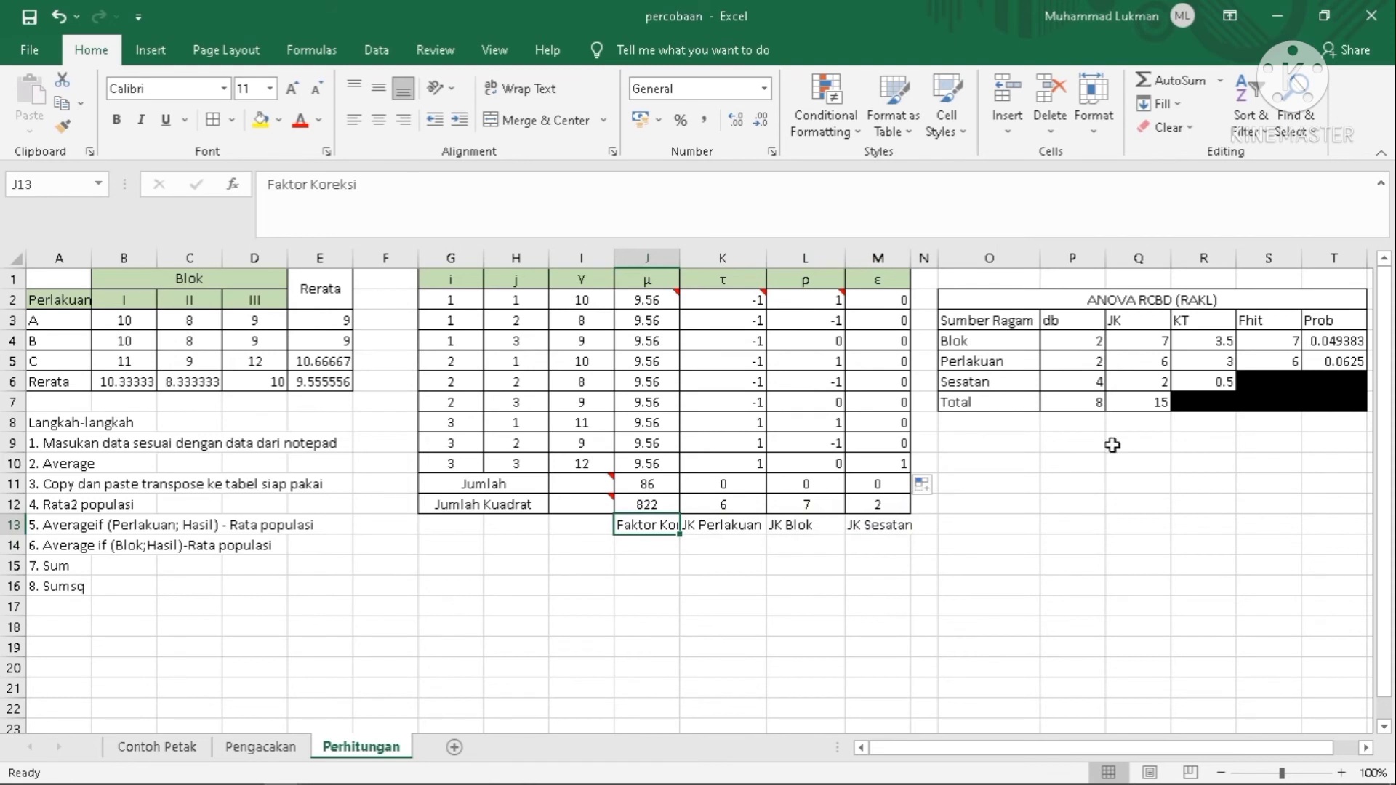
Examine the db values for Blok, Perlakuan, Sesatan and Total in the ANOVA table, including the formula behind Sesatan
drag(1060, 747, 1178, 747)
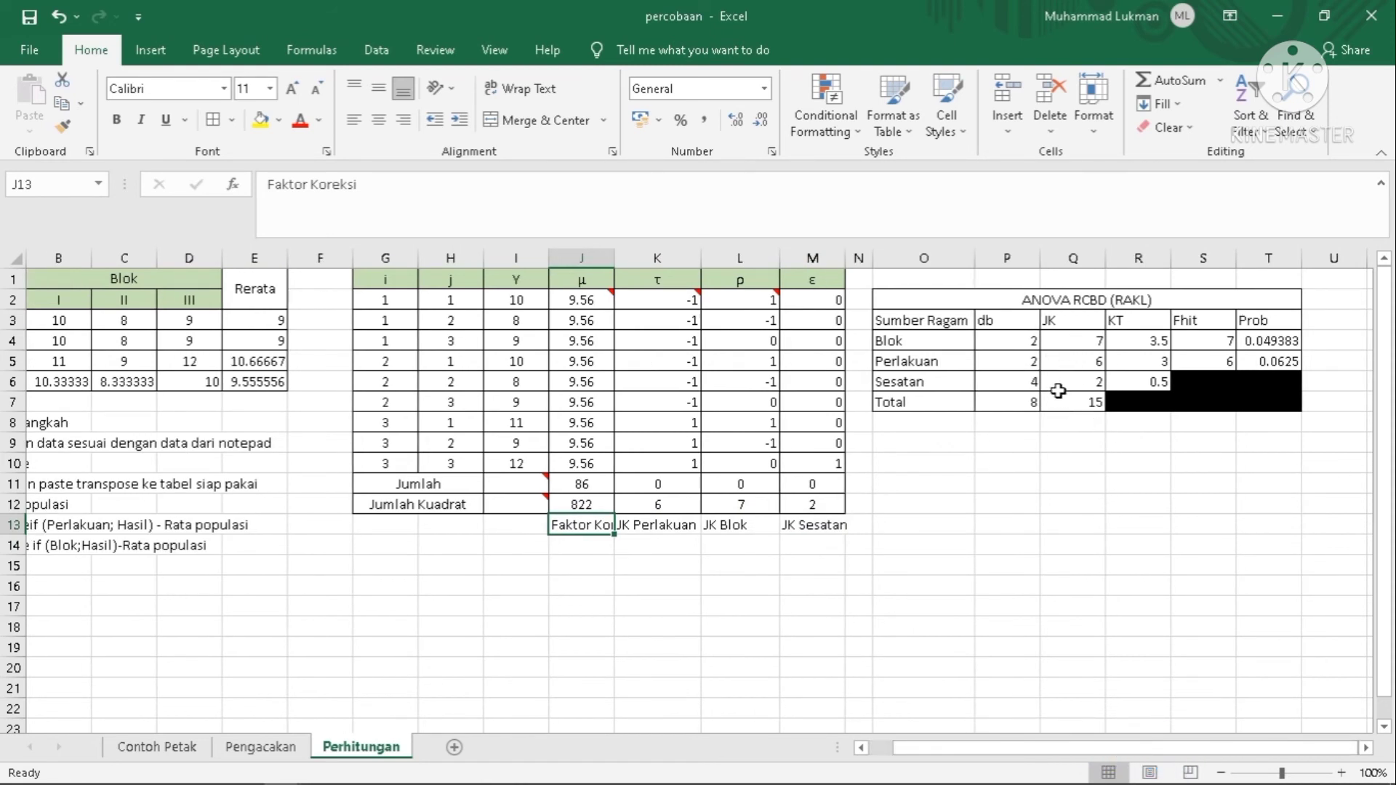
click(1024, 343)
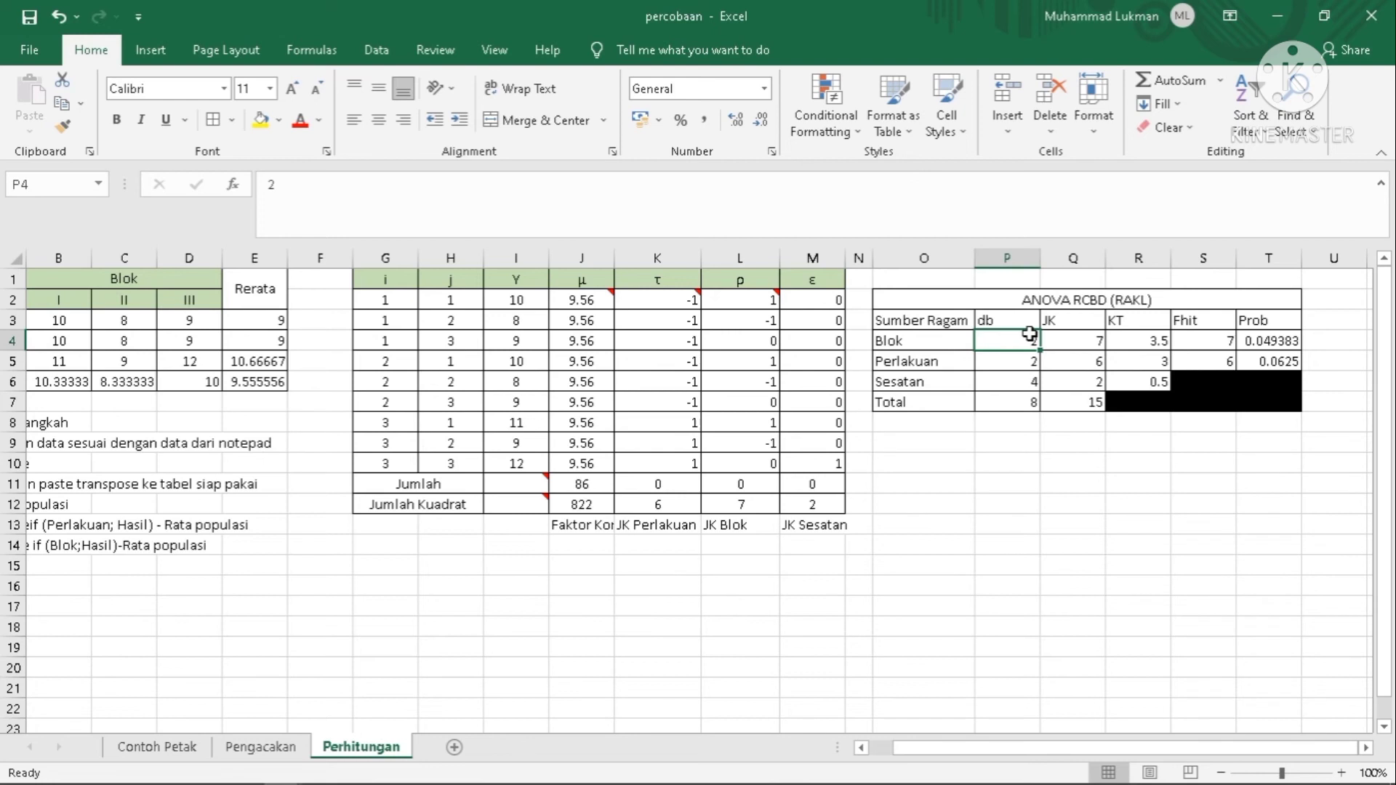
click(1028, 360)
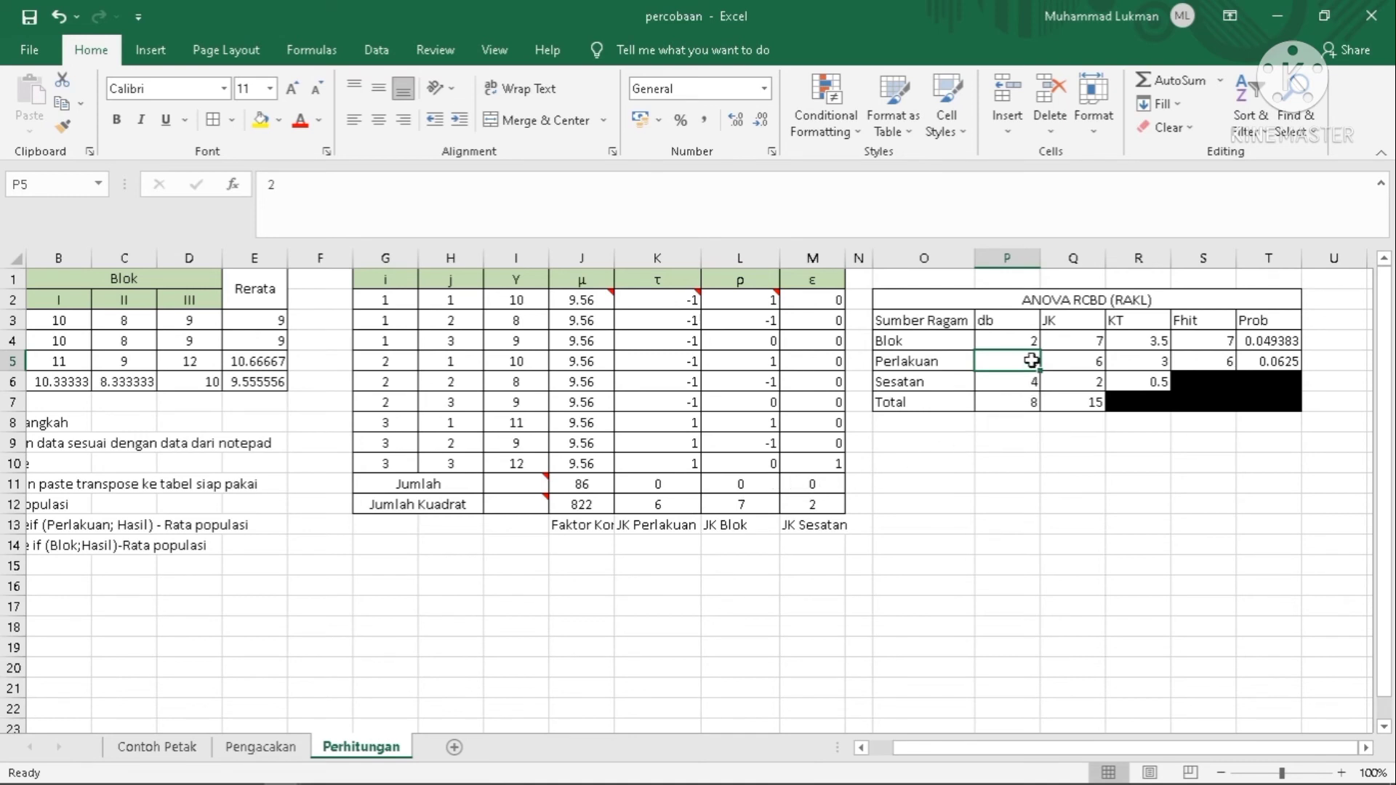
click(1014, 385)
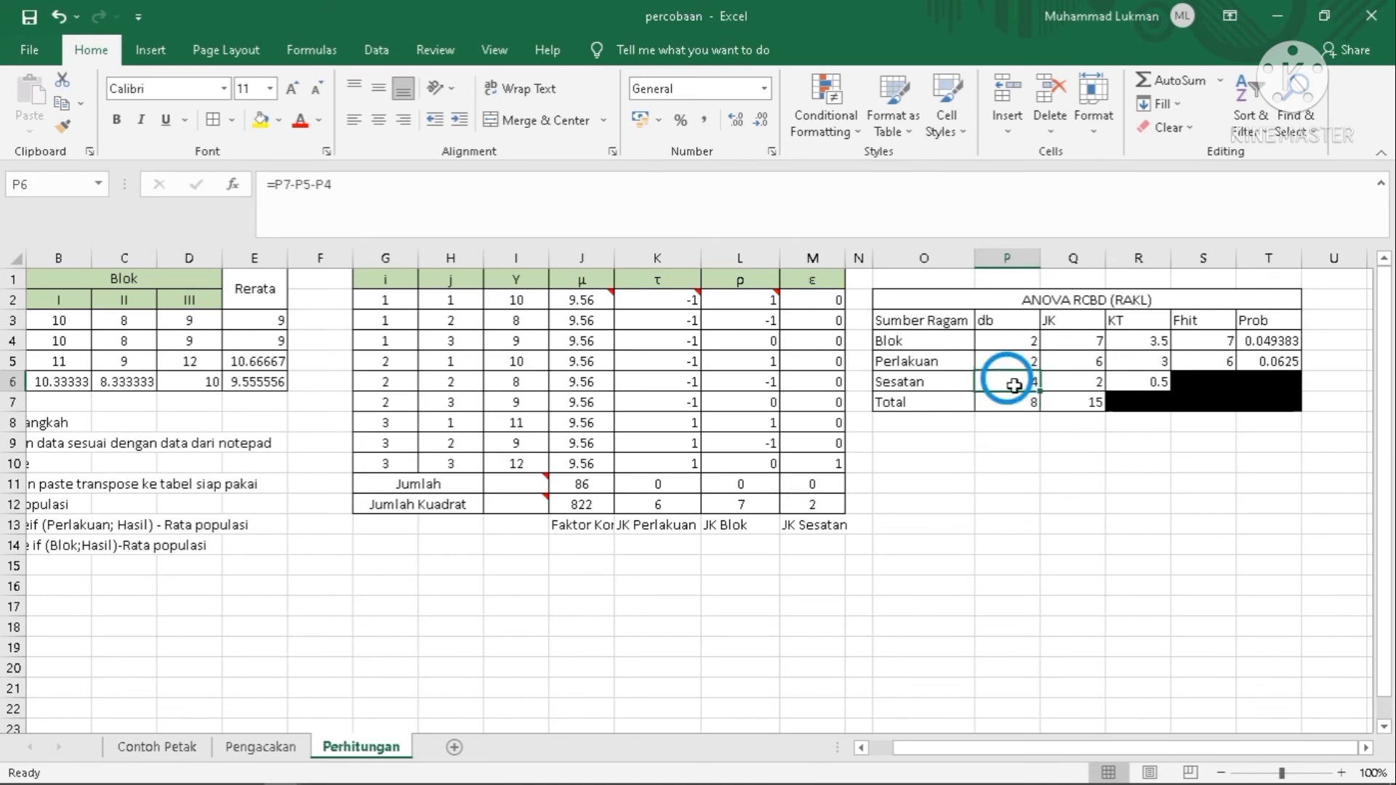
click(1014, 405)
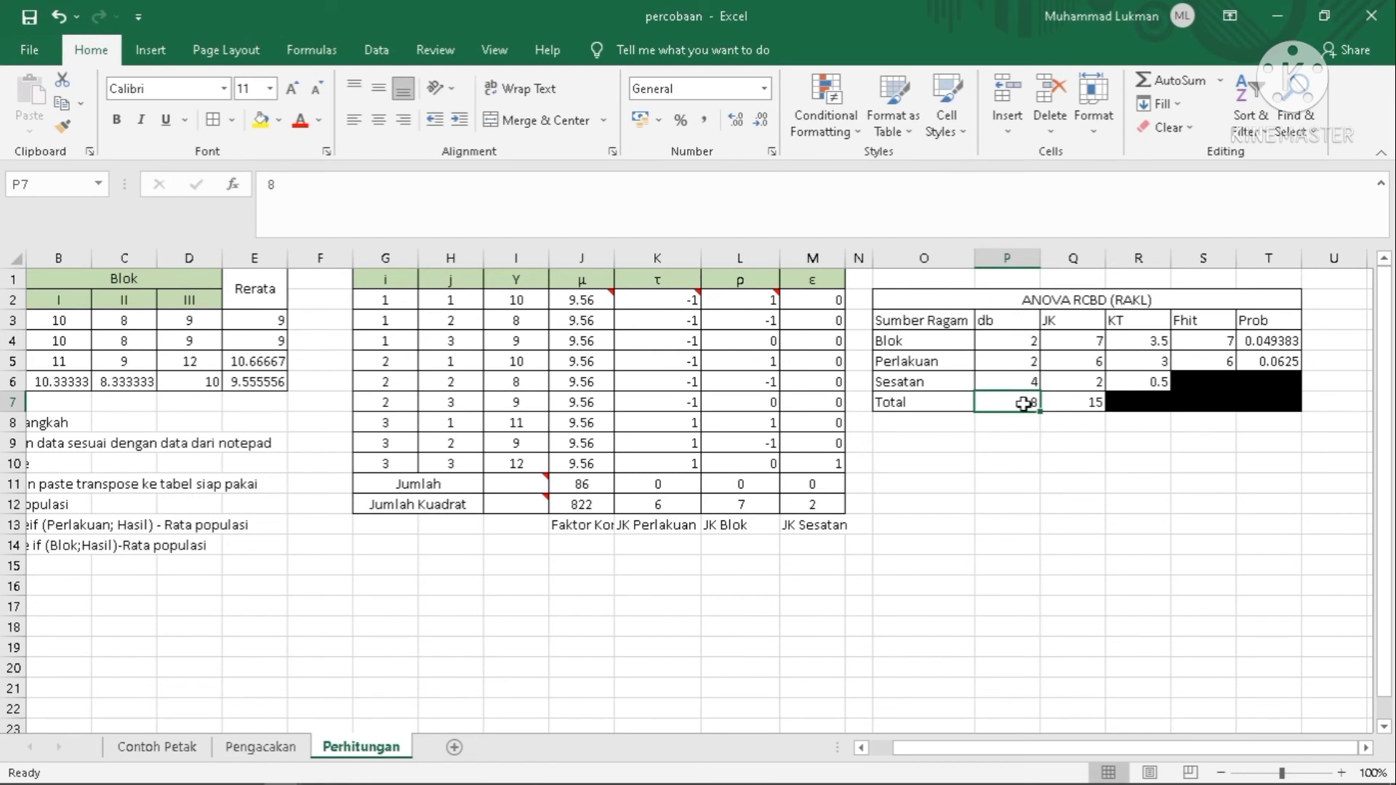
click(1014, 383)
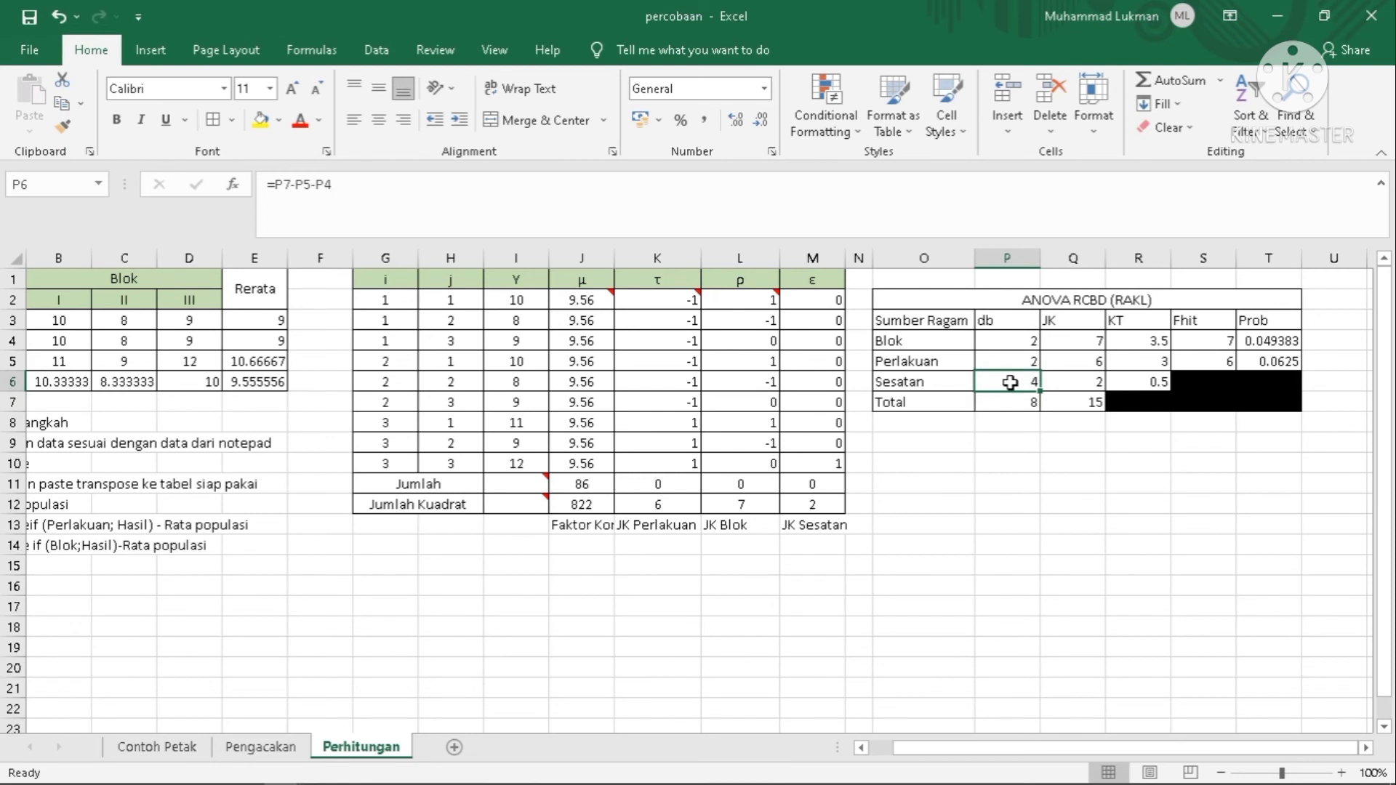
double_click(1011, 383)
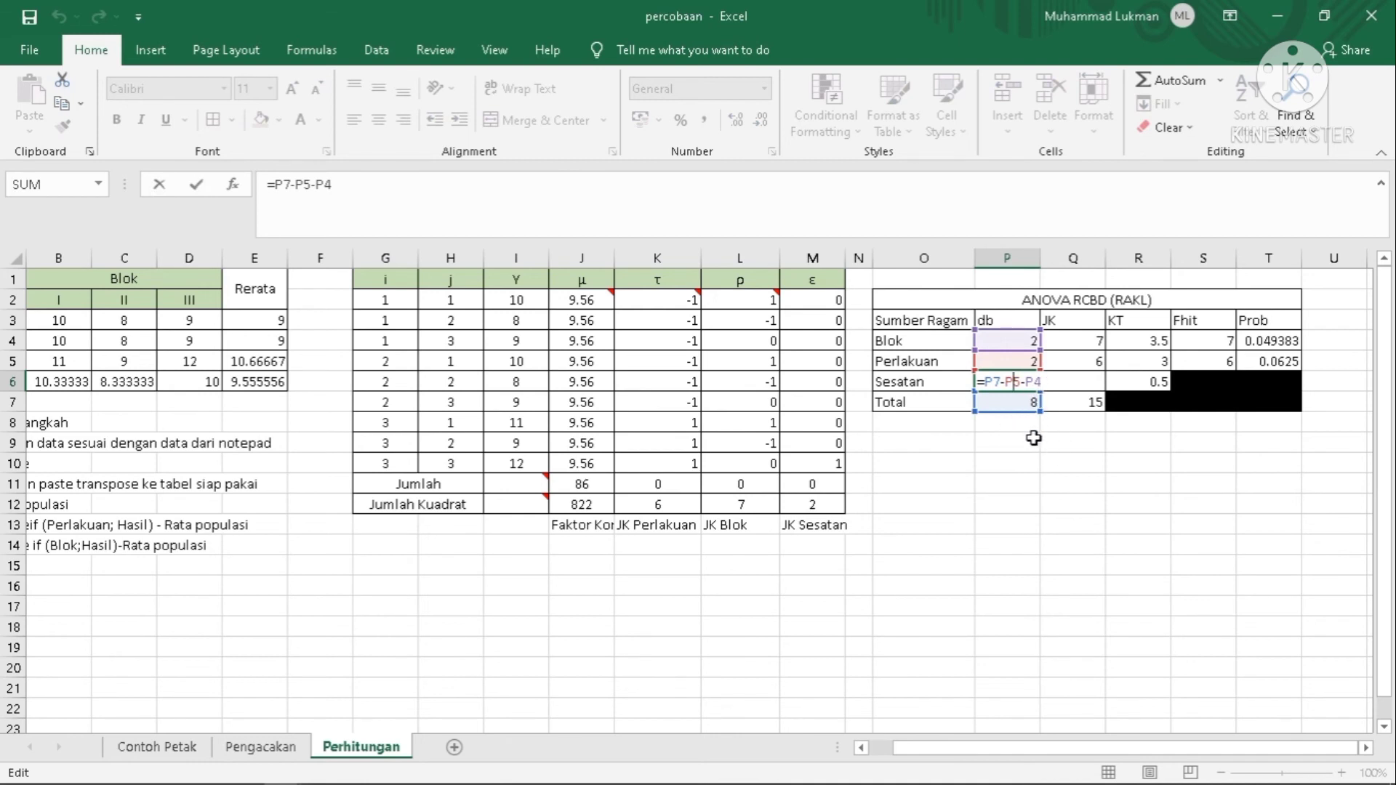
key(Return)
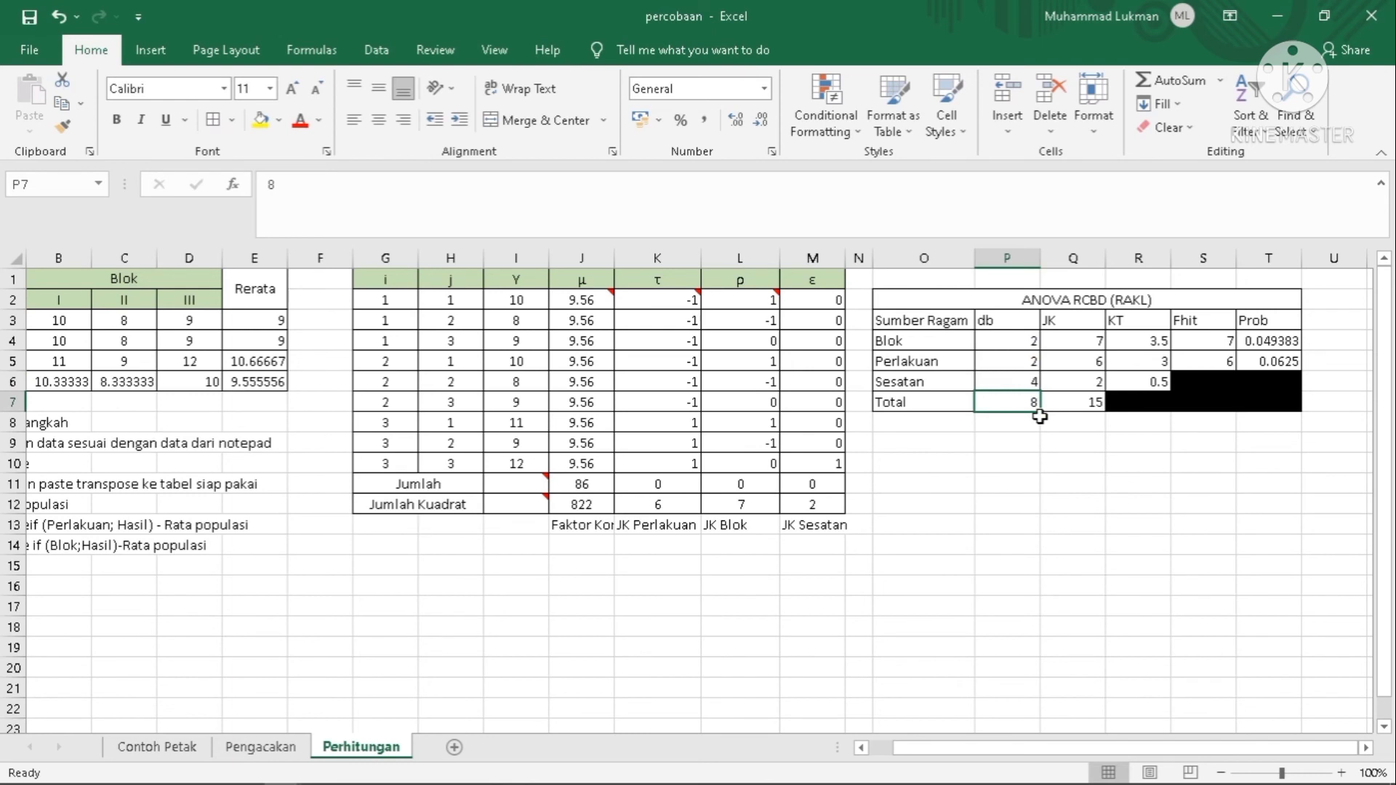
Inspect the ANOVA table's JK entries for Blok and Total and the KT formulas for Blok, Perlakuan and Sesatan
click(1075, 341)
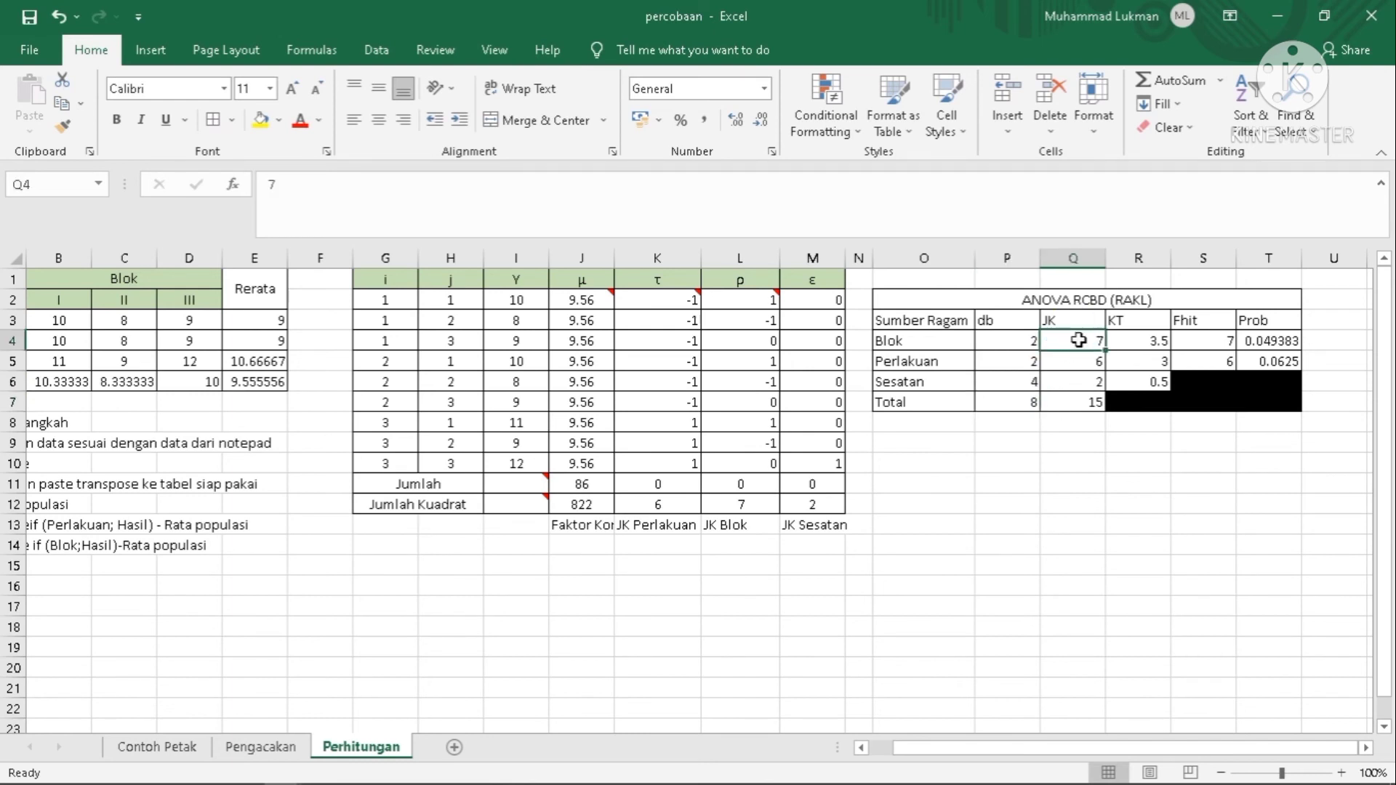
click(1093, 400)
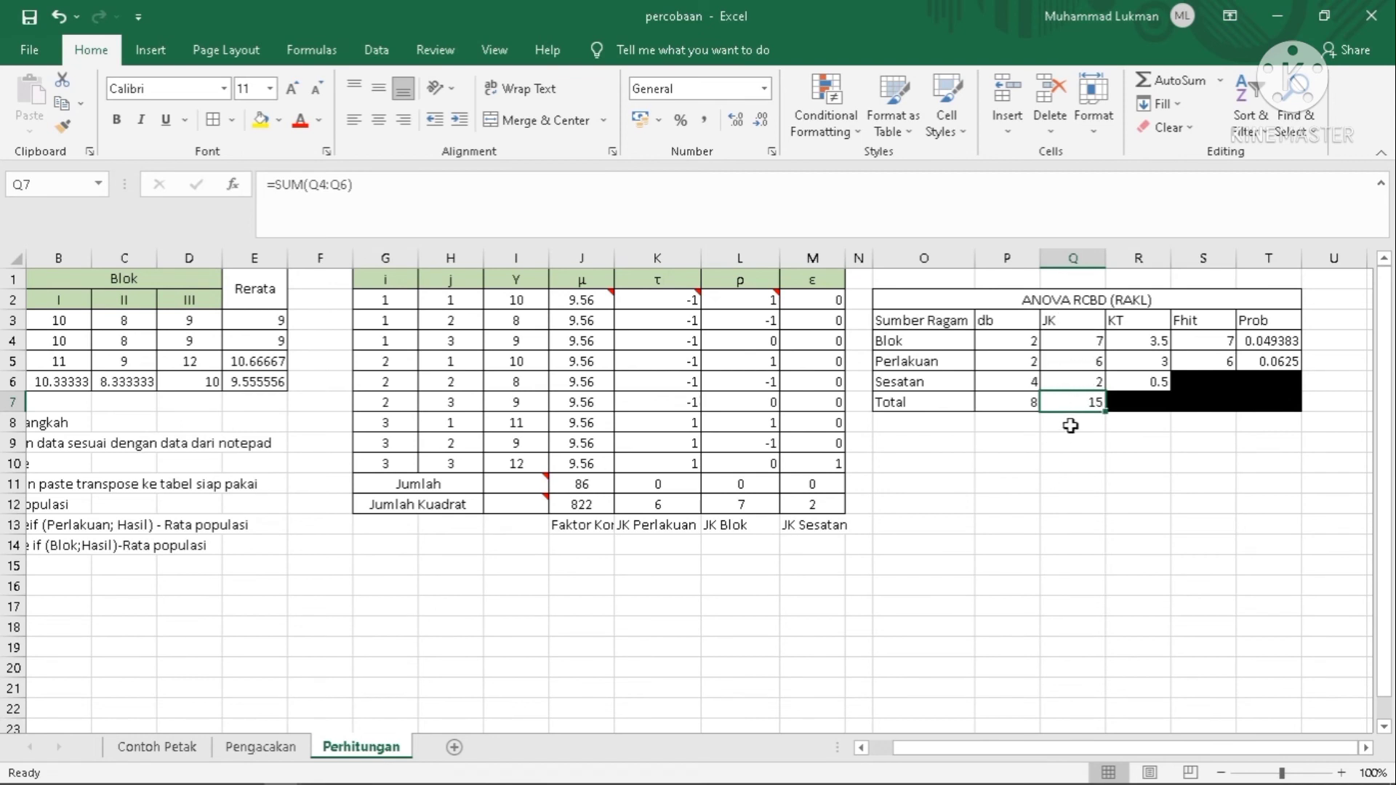
click(1141, 315)
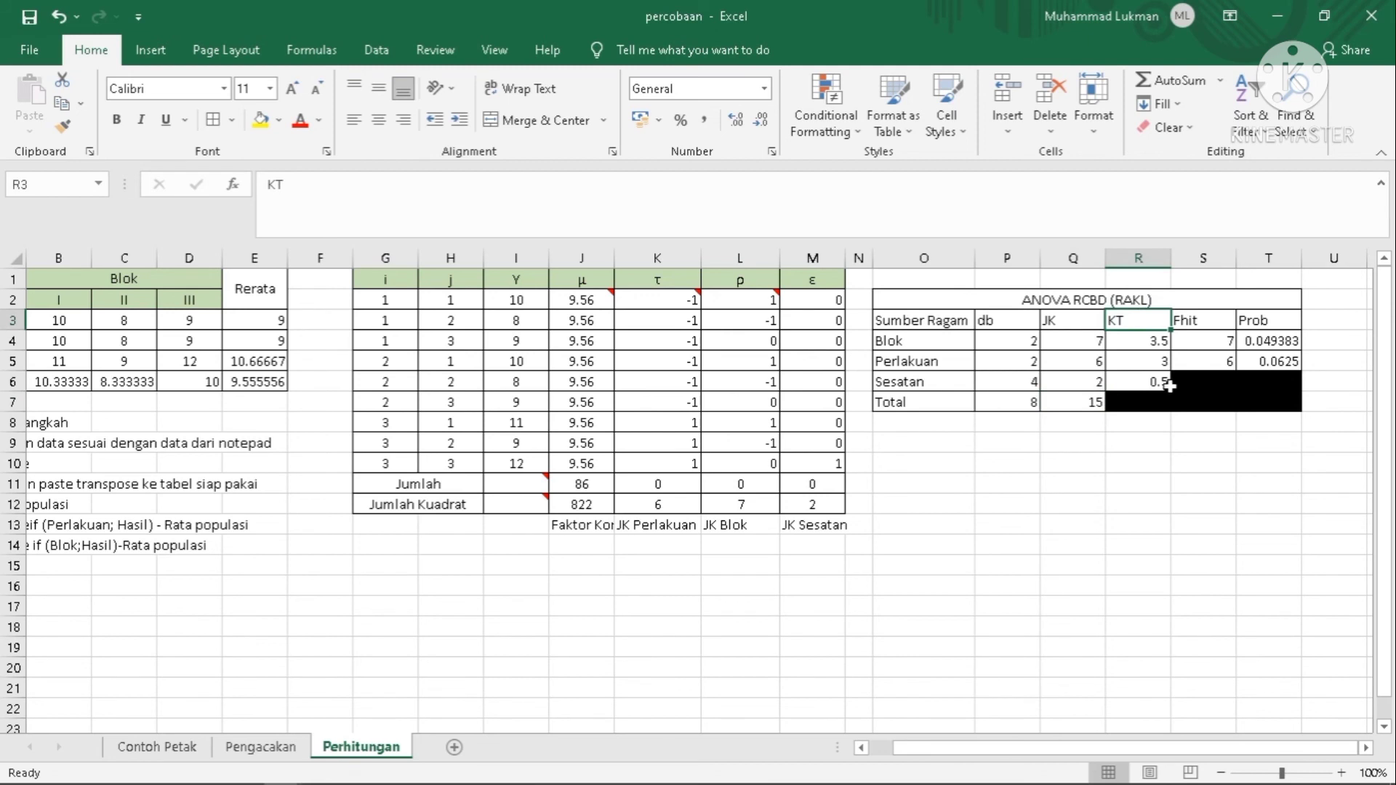
double_click(1146, 342)
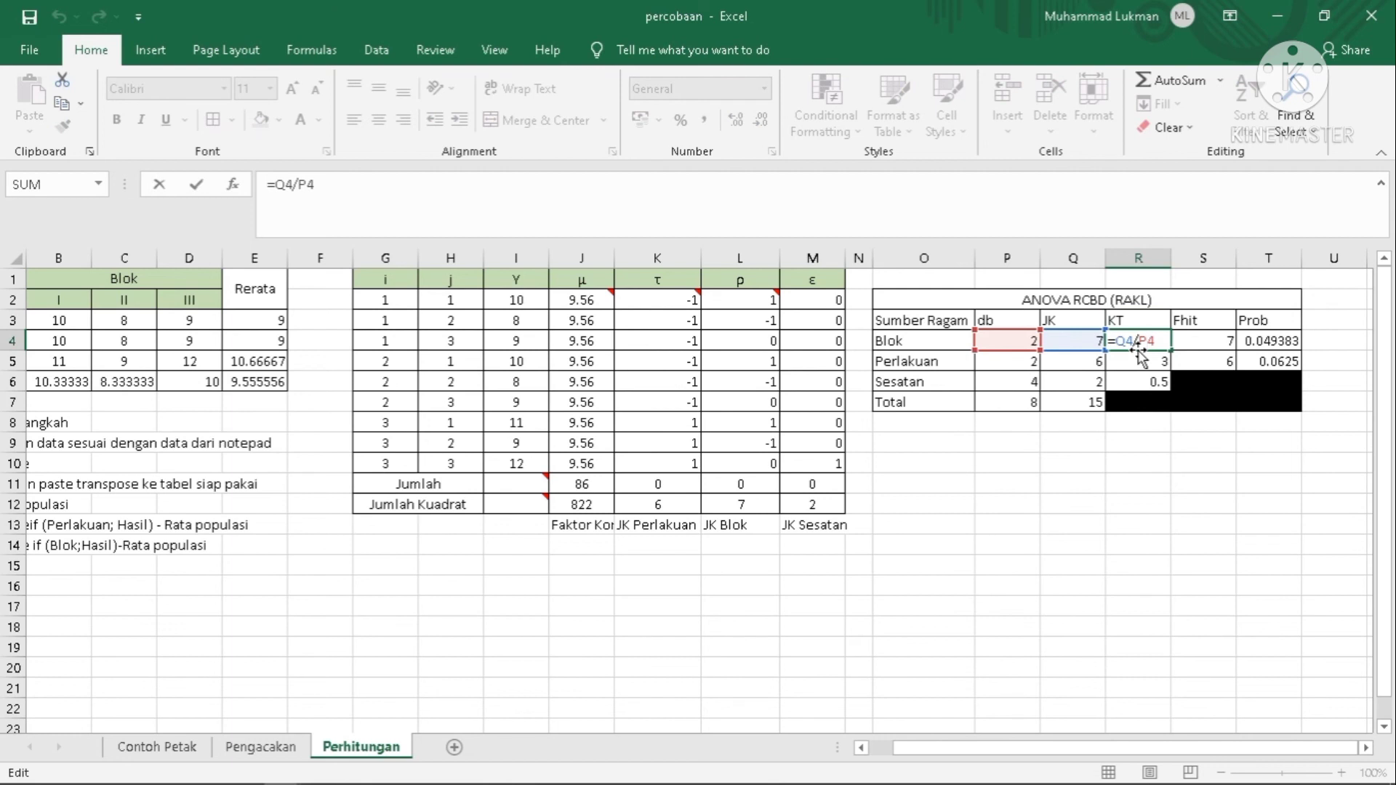
click(1139, 364)
double_click(1139, 364)
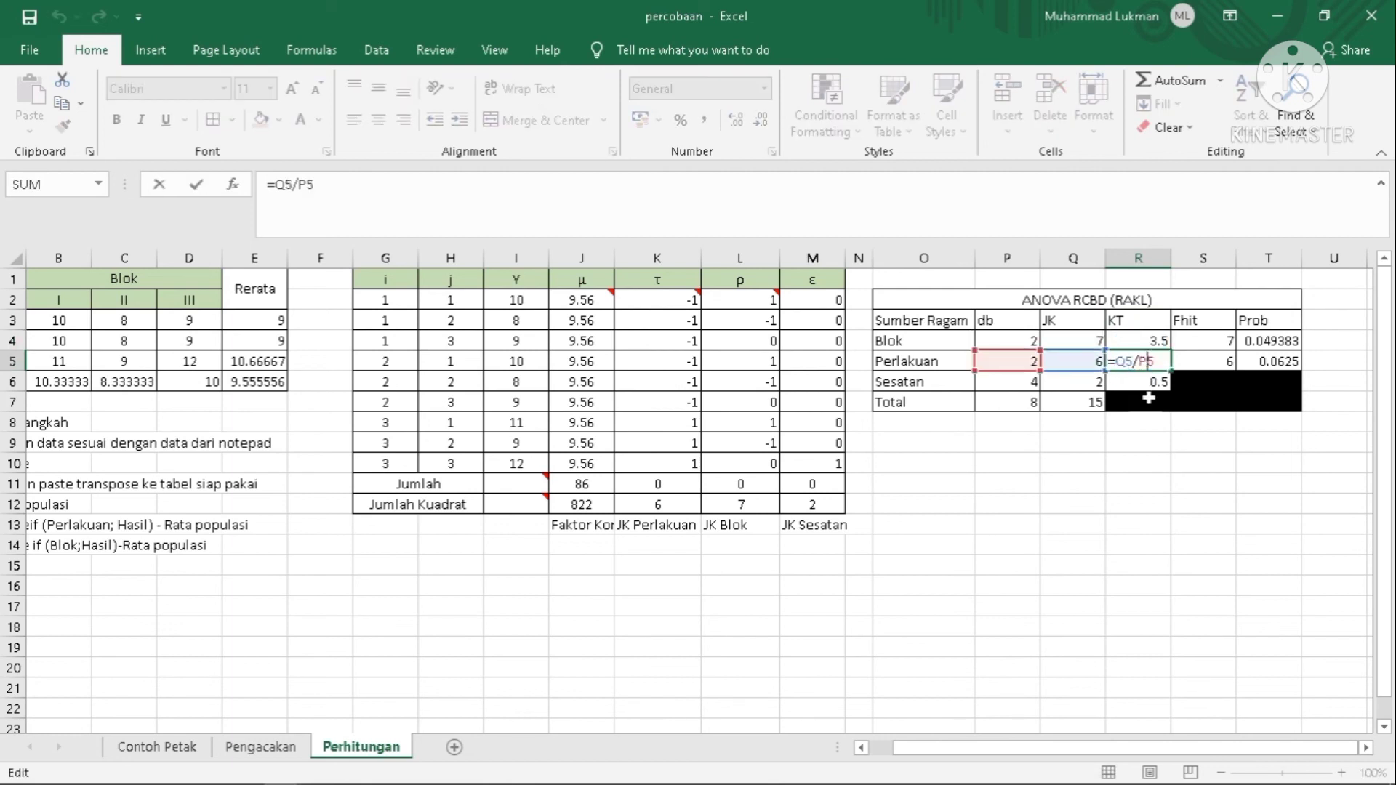
double_click(1149, 383)
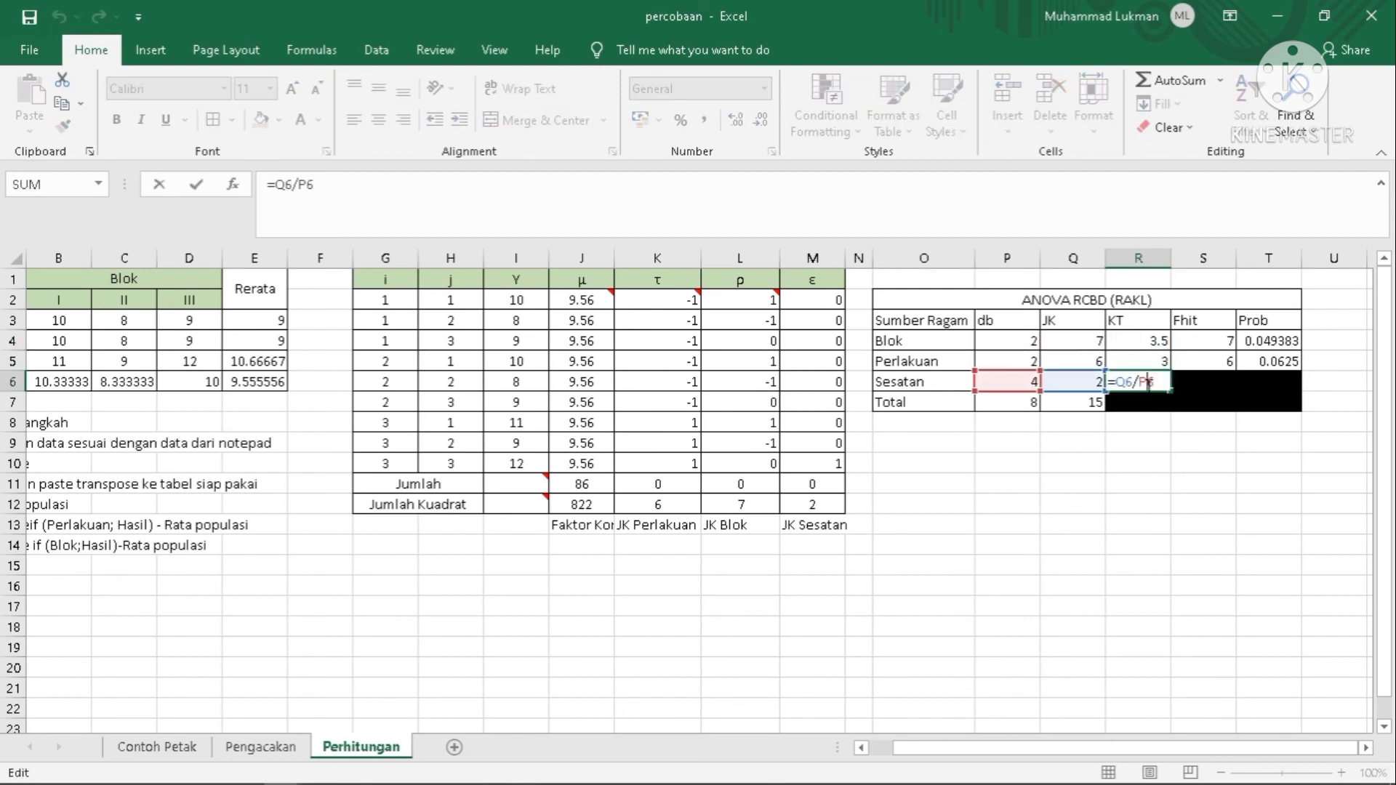
click(1159, 441)
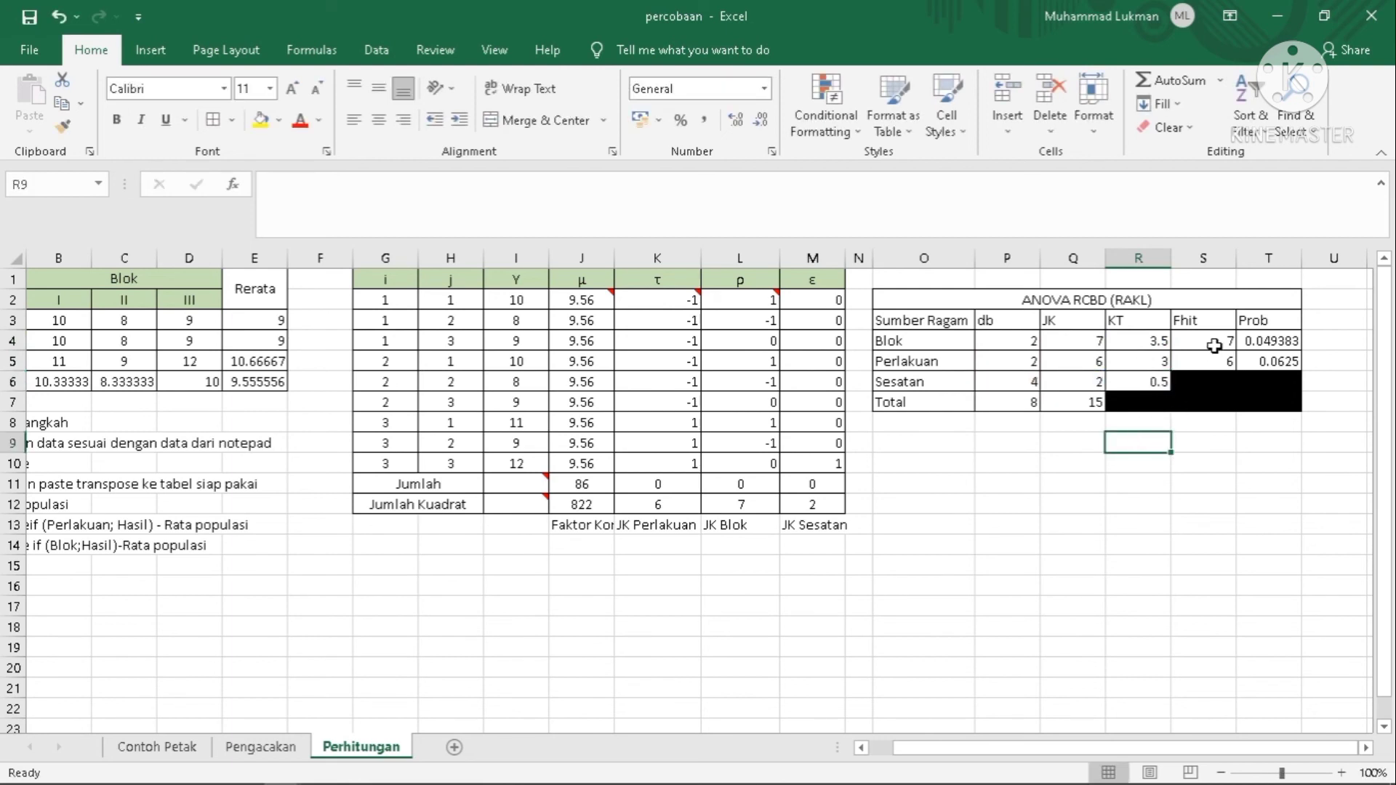
Inspect the Fhit formulas for Blok and Perlakuan in the ANOVA table without changing them
double_click(1214, 346)
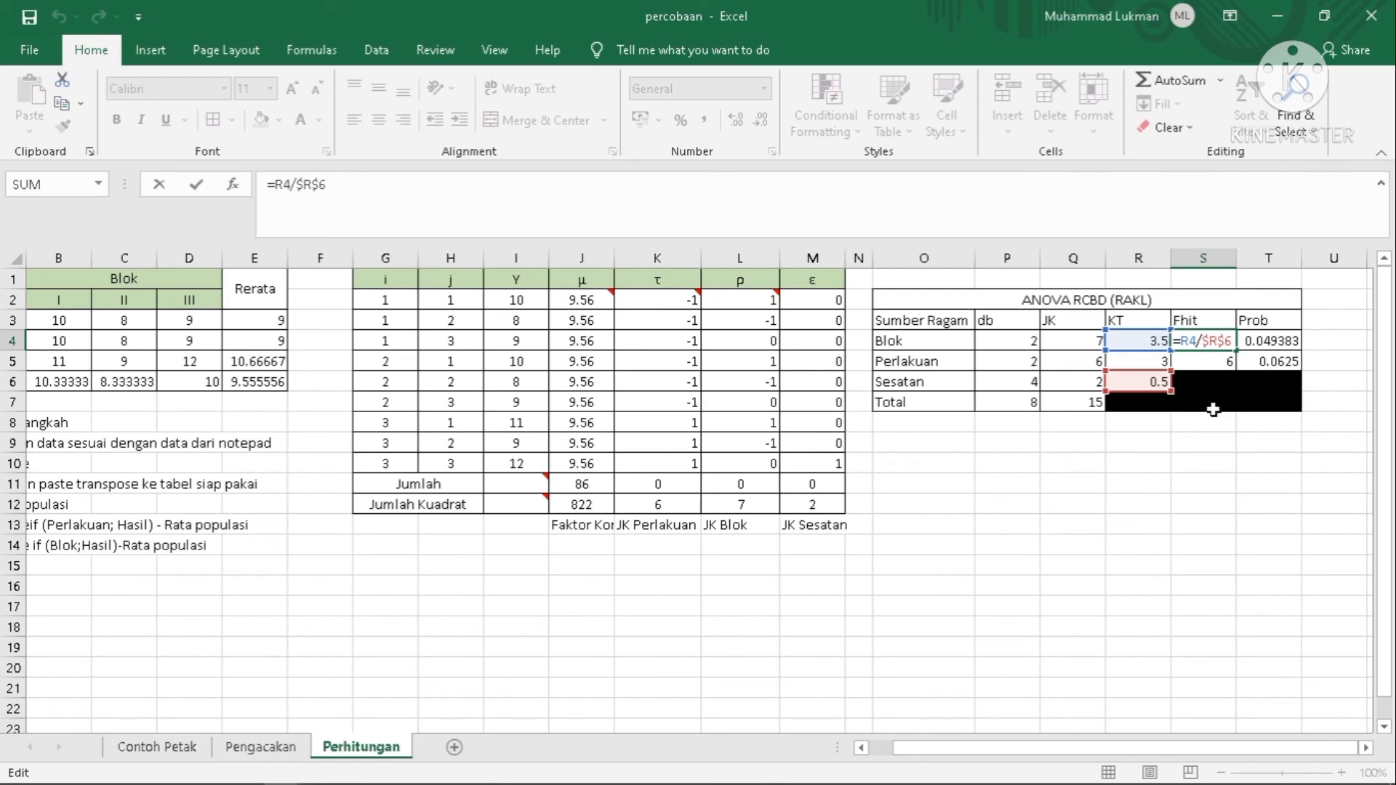
click(1209, 362)
double_click(1216, 361)
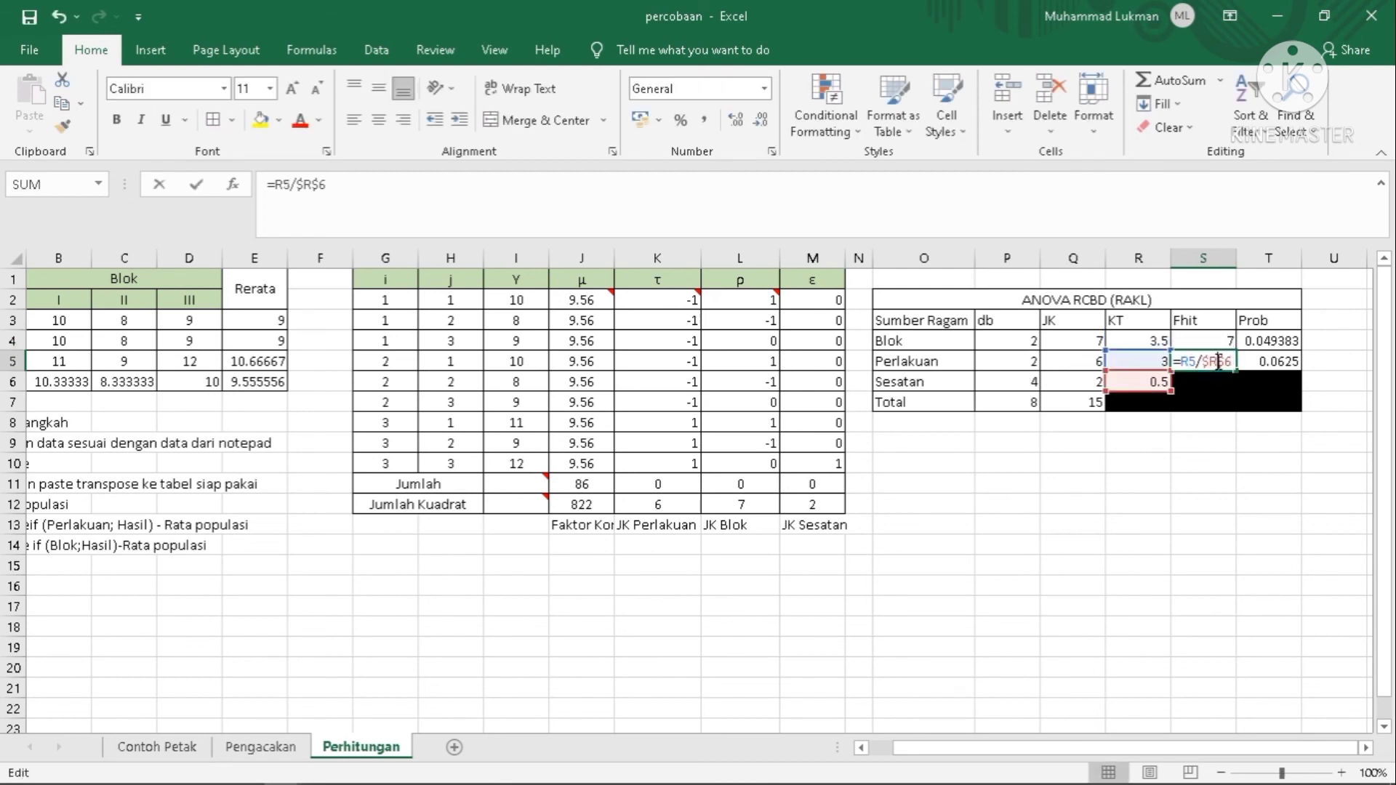
click(1215, 422)
right_click(1231, 403)
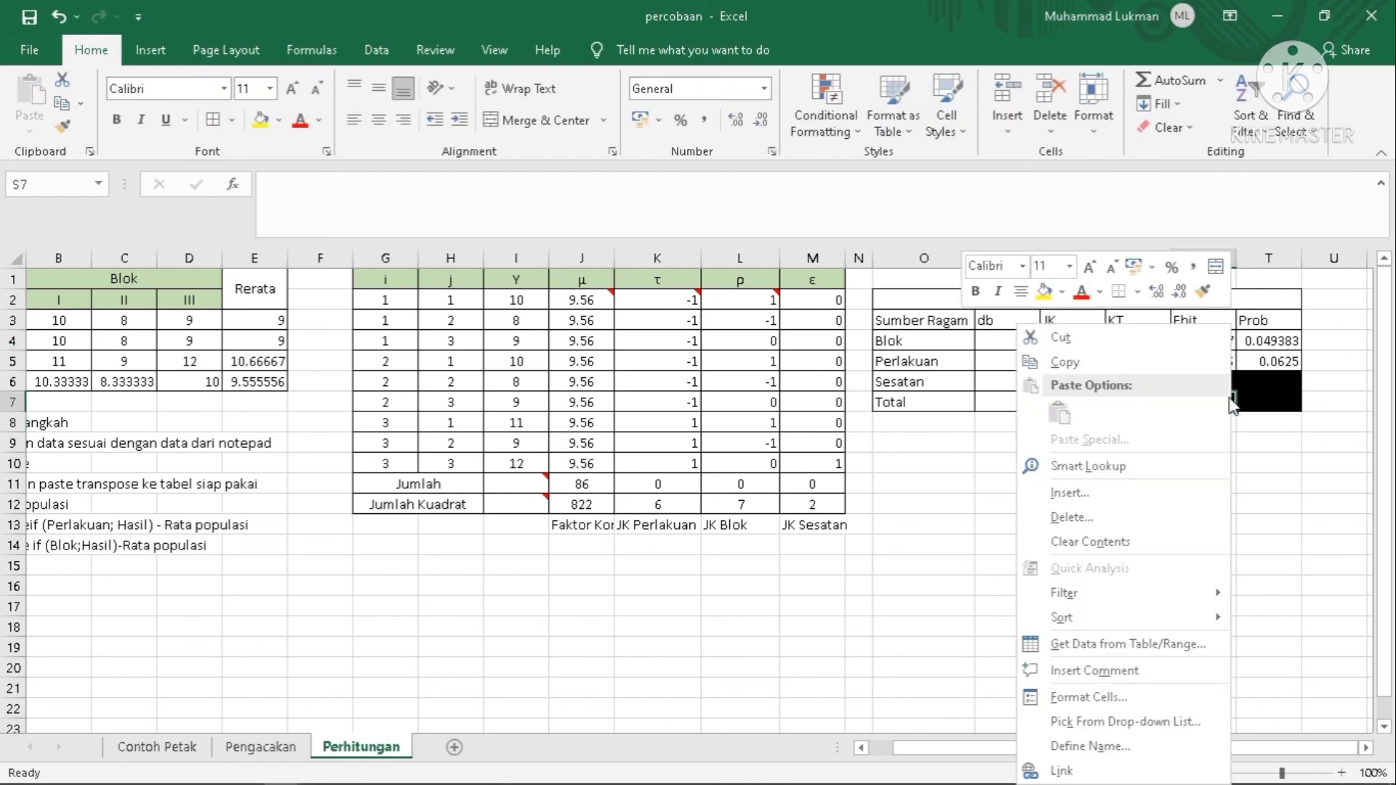
click(1288, 458)
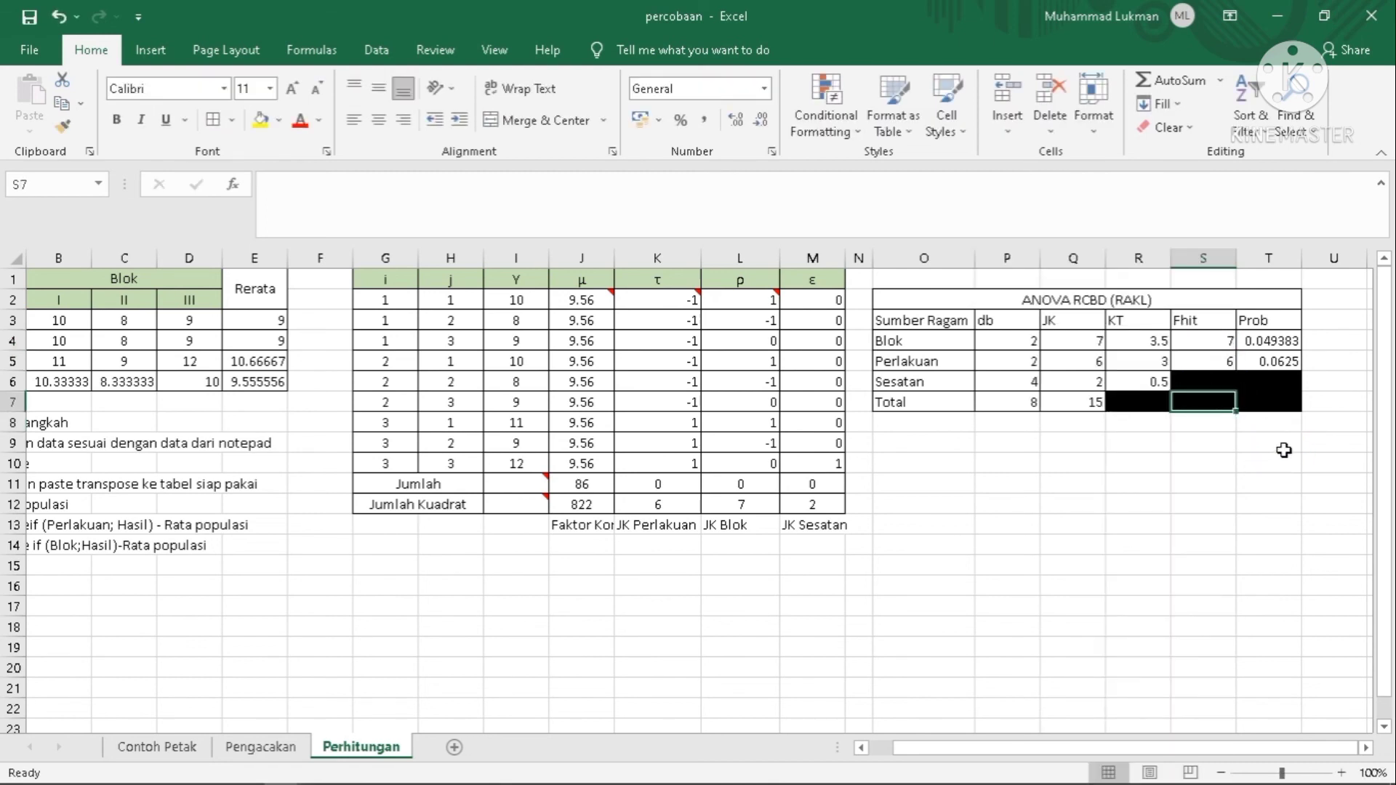
Examine the FDIST formulas and probabilities for Blok and Perlakuan in the ANOVA table's Prob column
click(1277, 344)
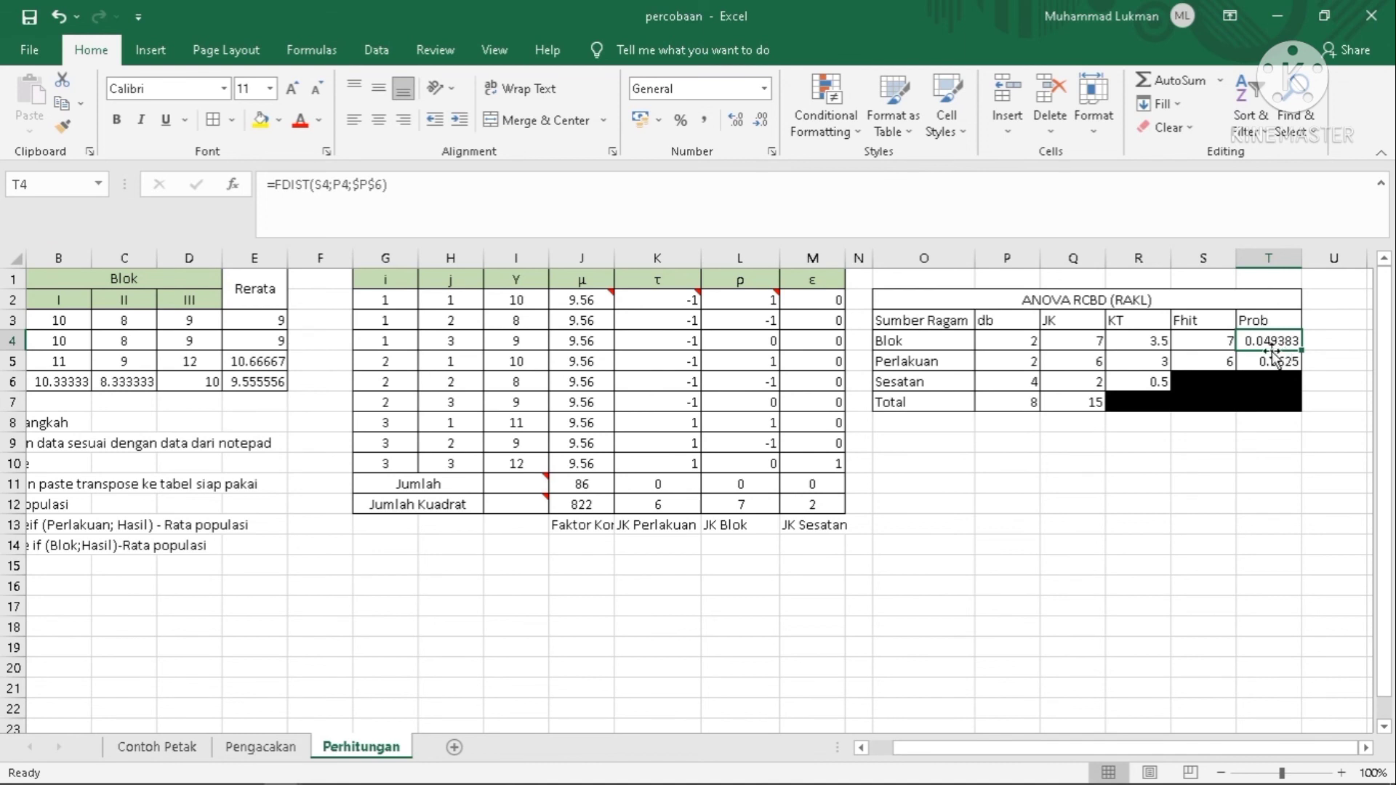
double_click(1261, 342)
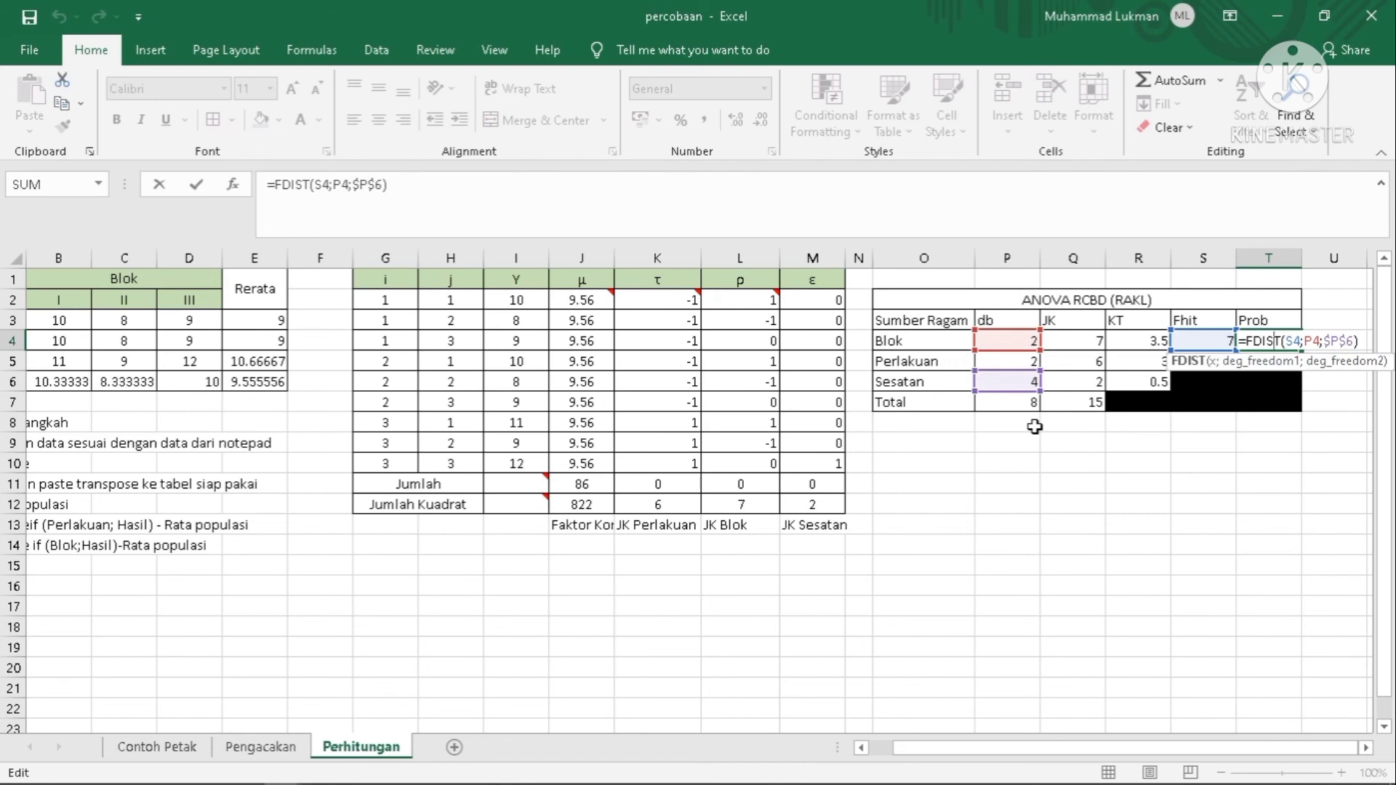
click(1109, 464)
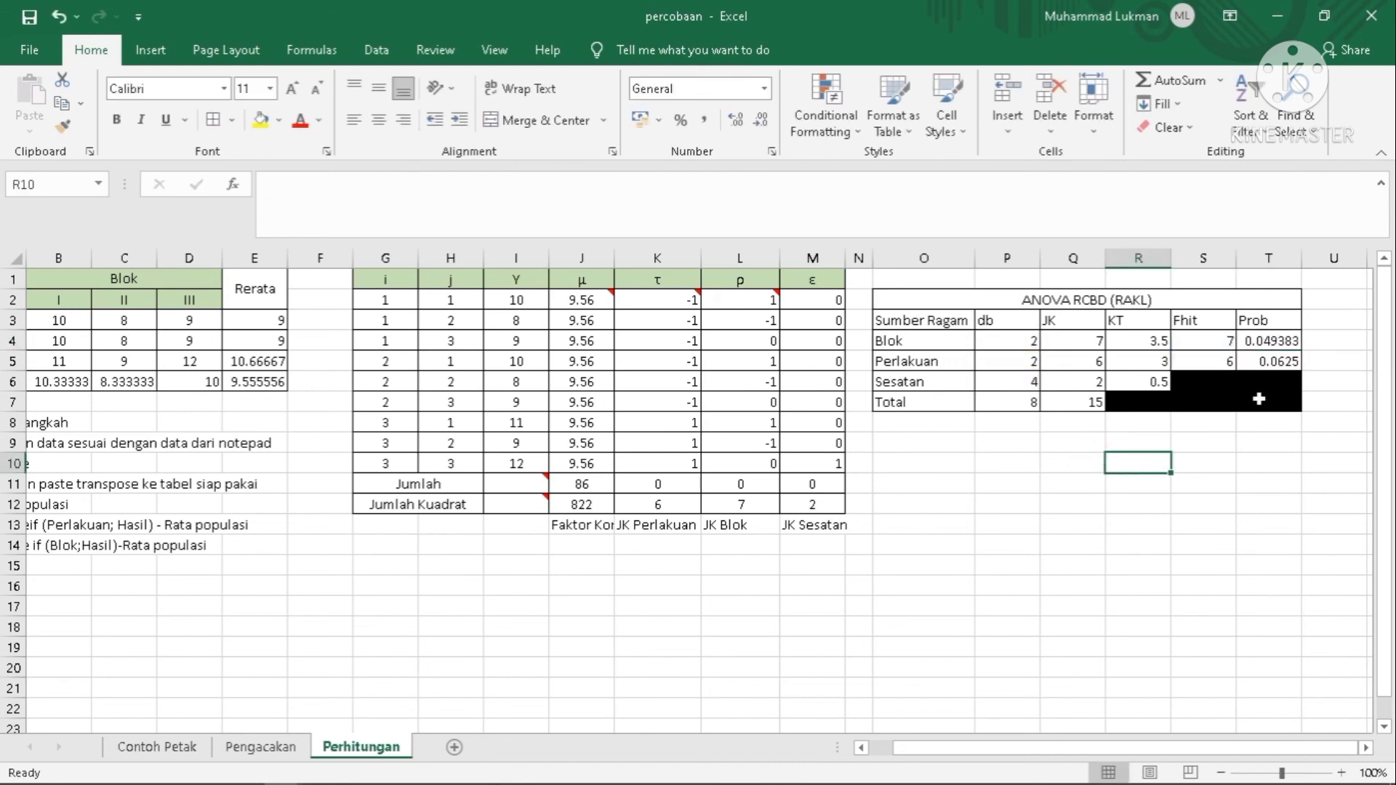
drag(1280, 340, 1280, 361)
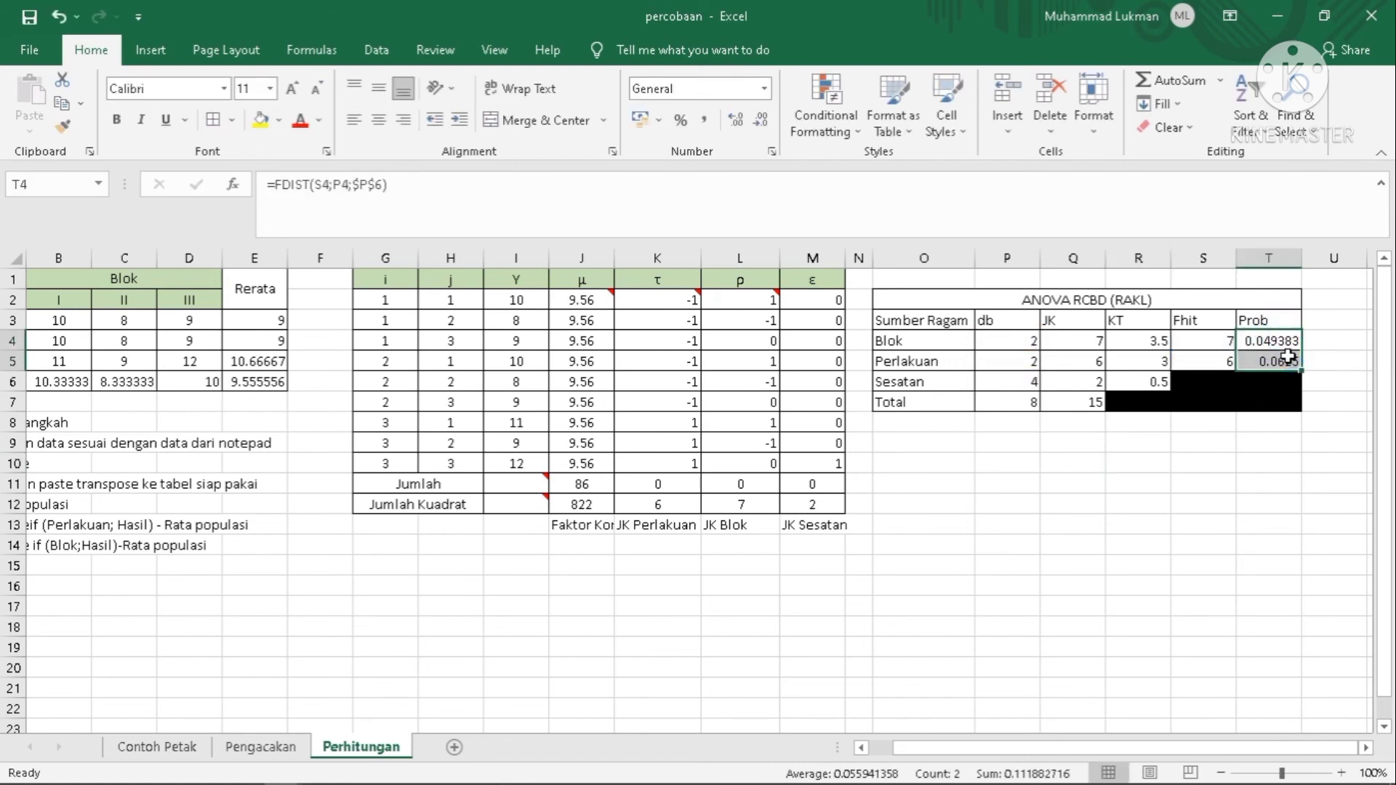
click(1334, 362)
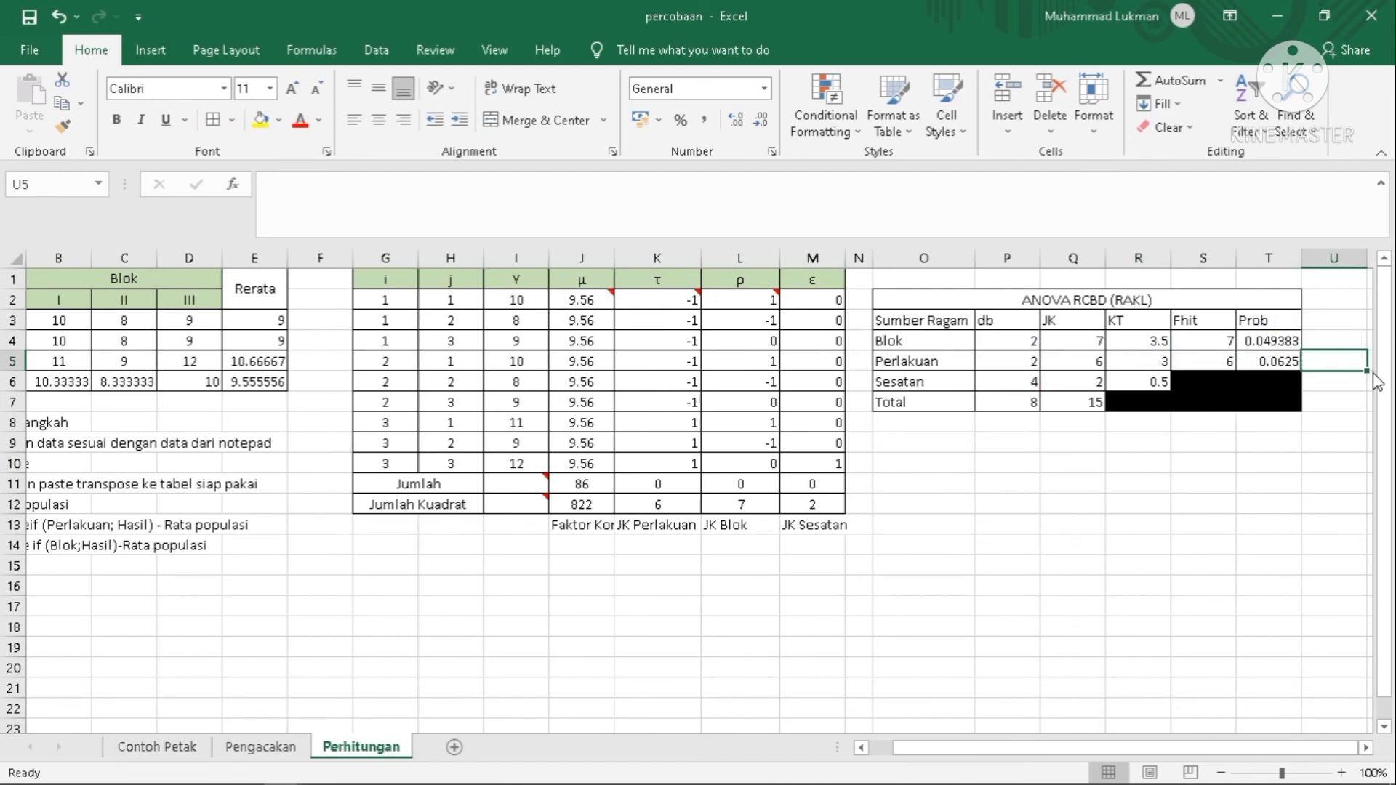
click(1280, 363)
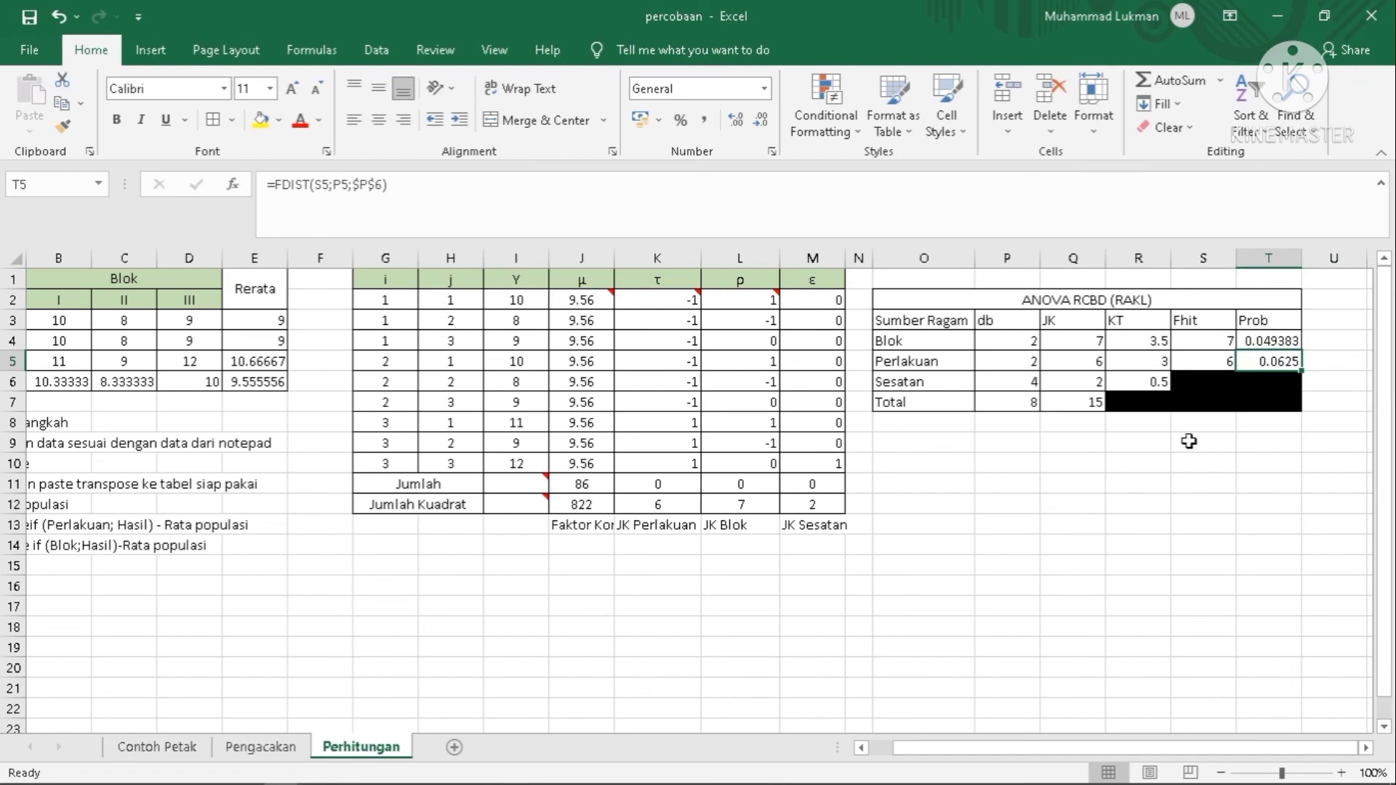
click(1261, 345)
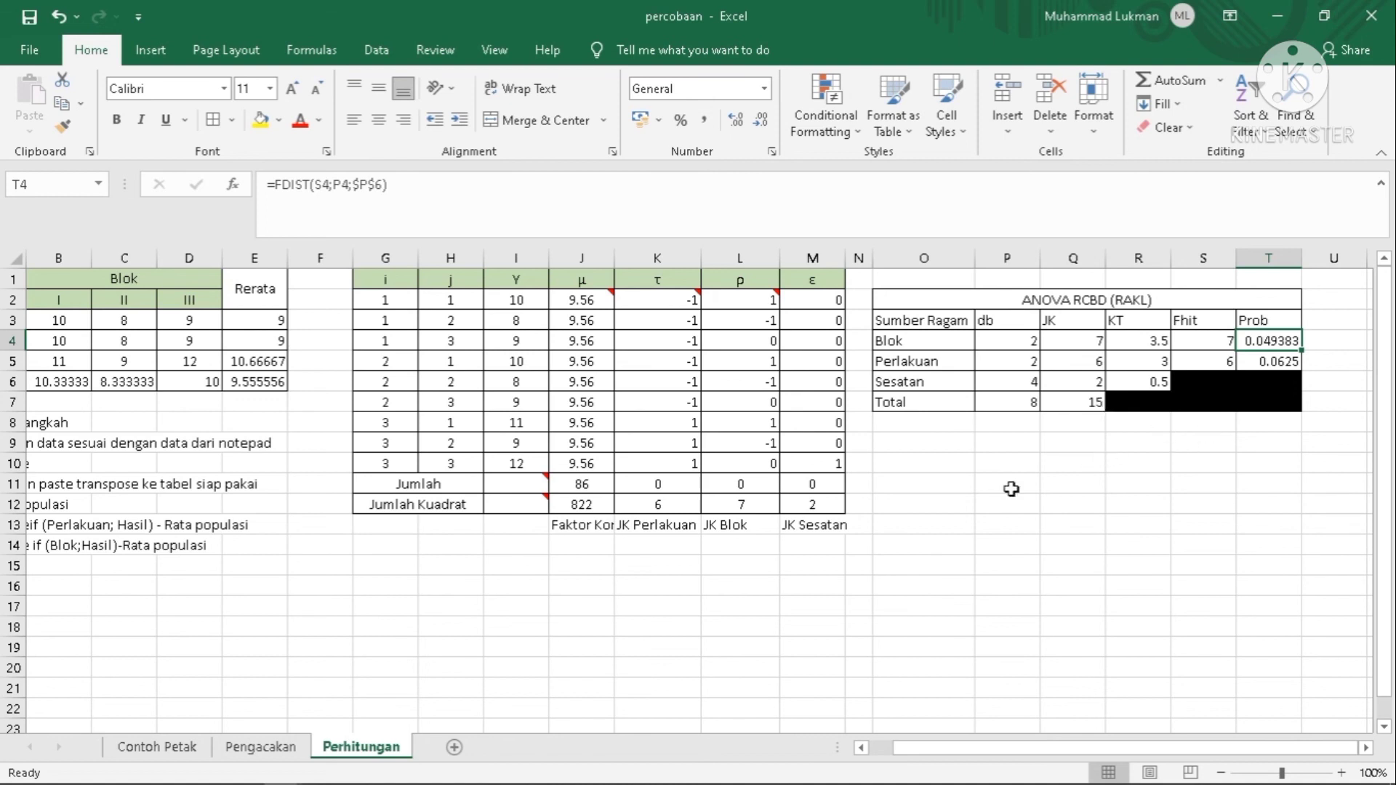
click(859, 522)
click(994, 502)
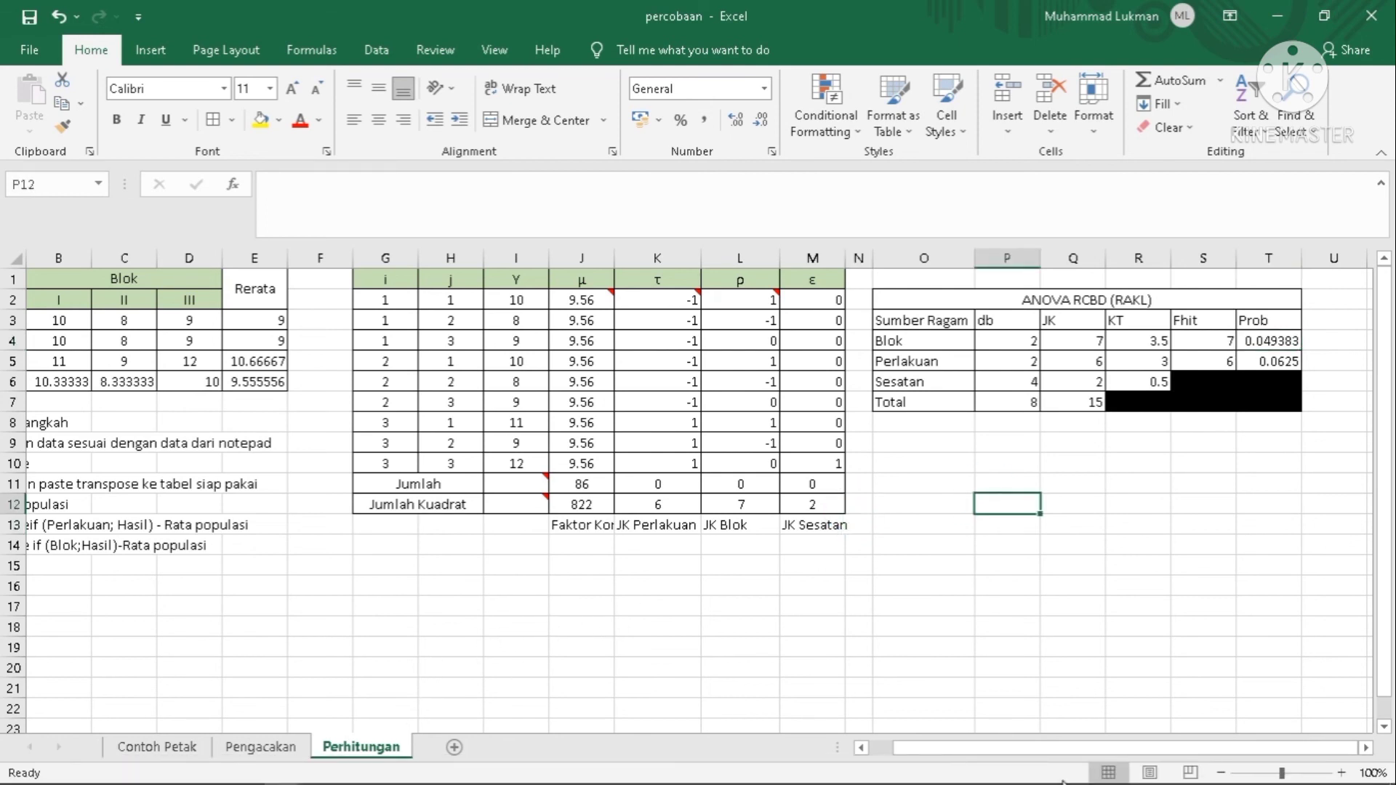
click(861, 748)
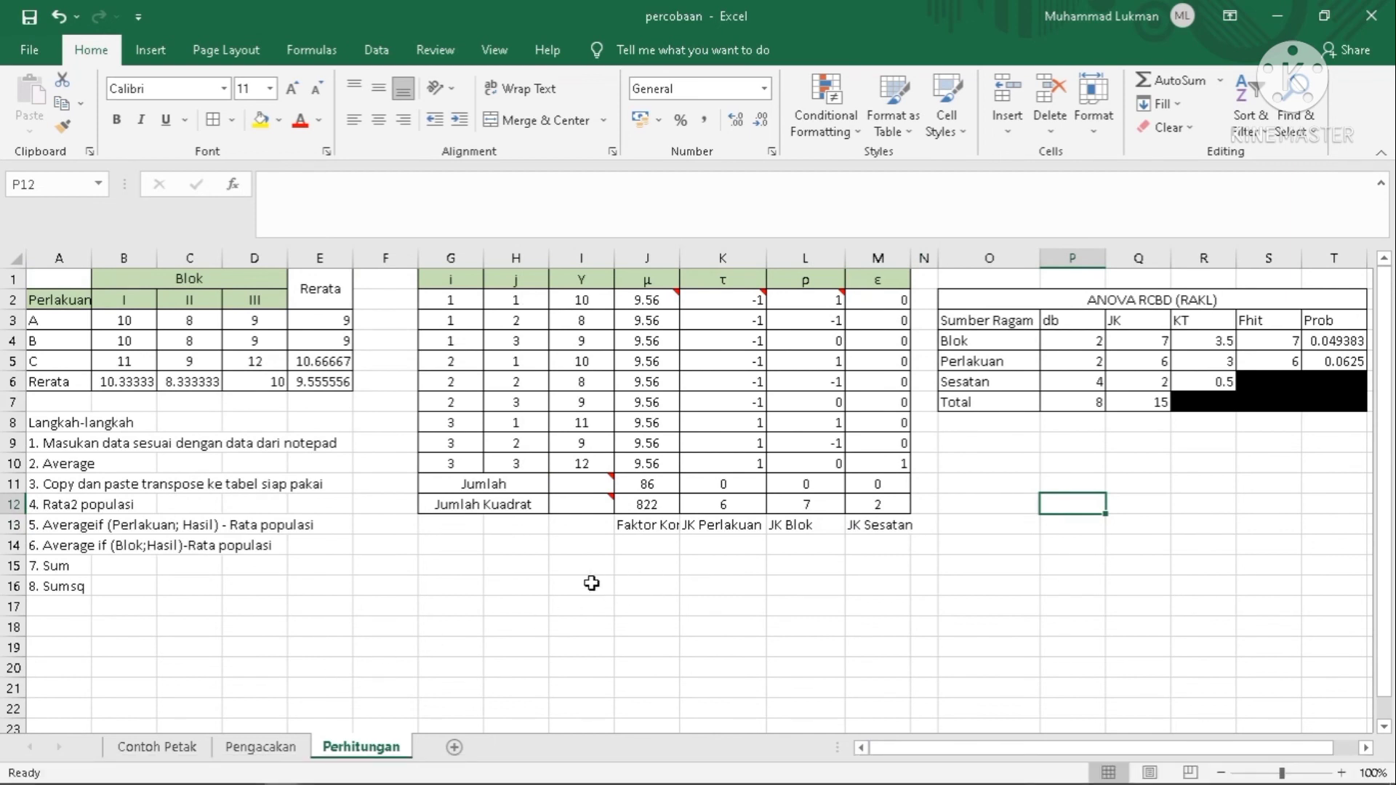
mouse_move(240, 775)
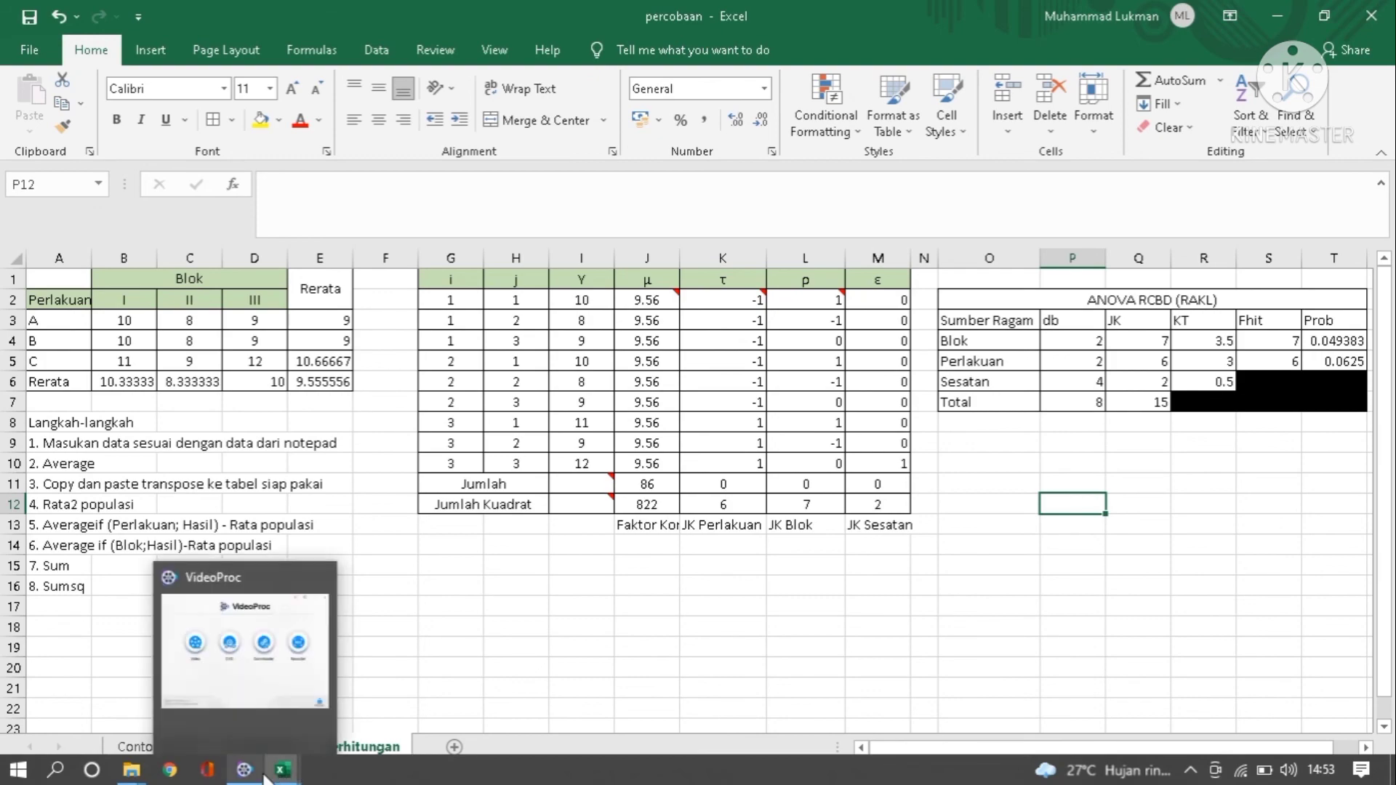